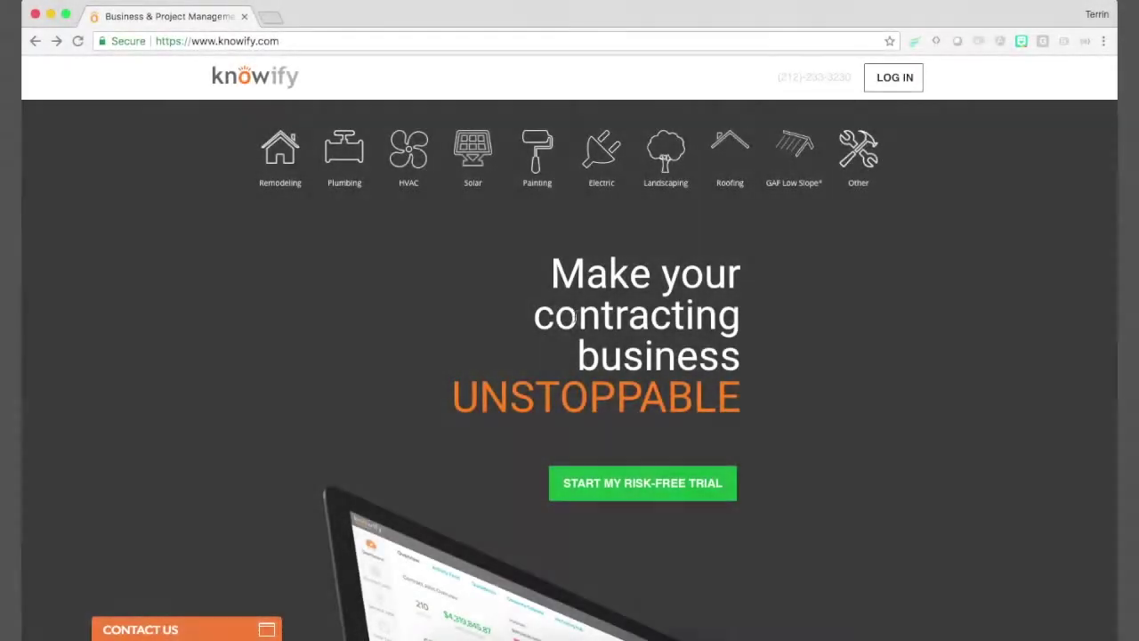
Start Knowify's risk-free trial and choose to sign up for the Growth plan
drag(158, 41, 189, 44)
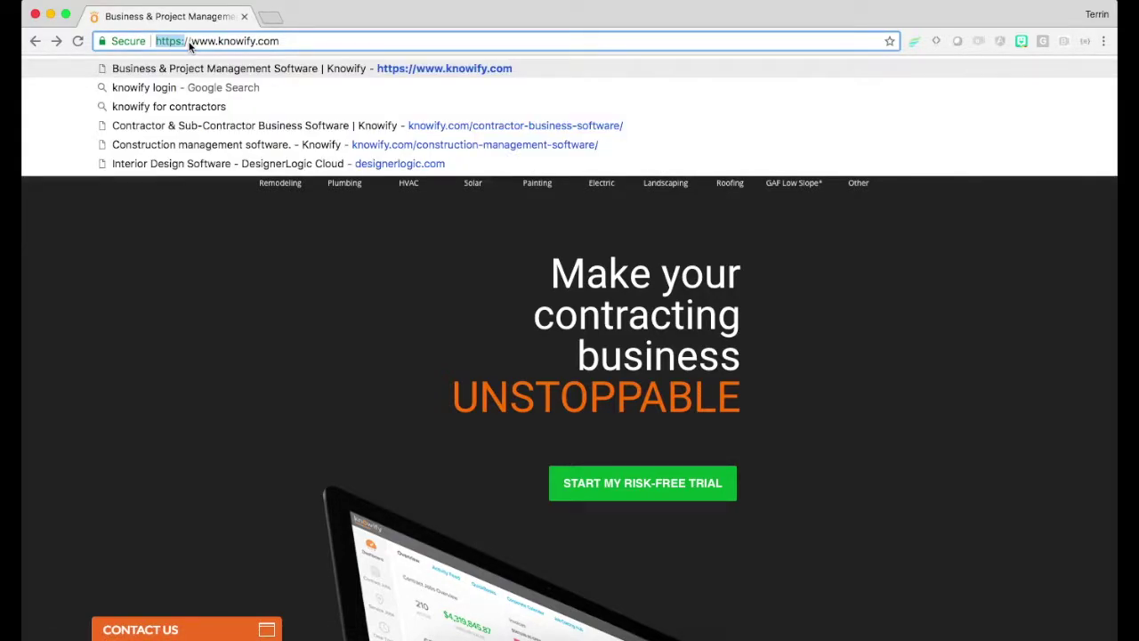
drag(189, 46, 288, 46)
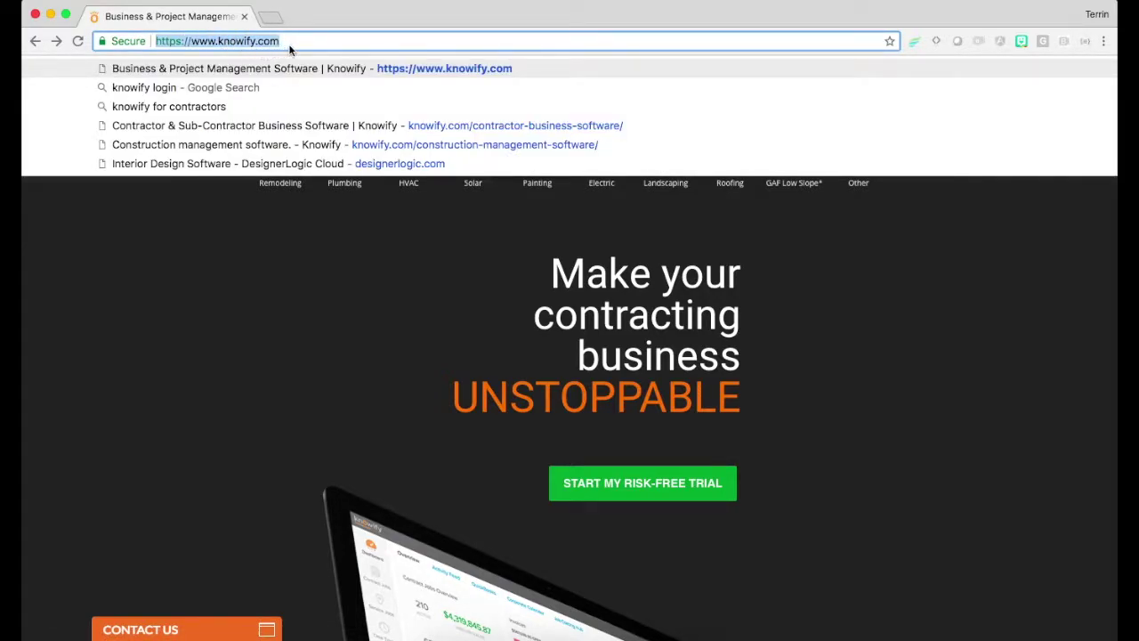
click(274, 229)
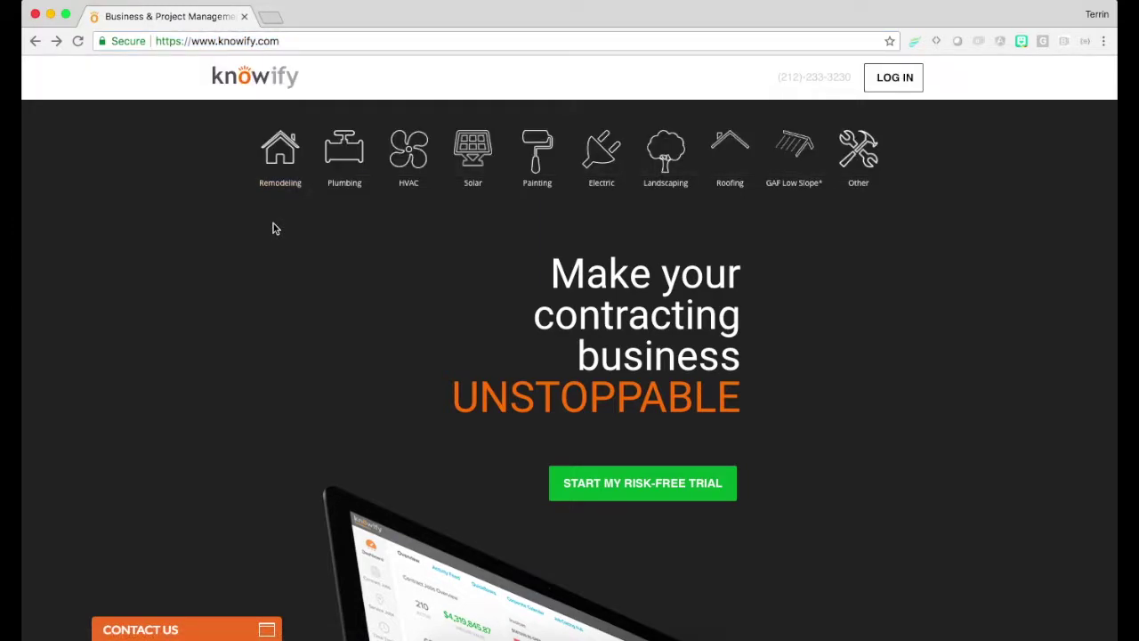
click(605, 482)
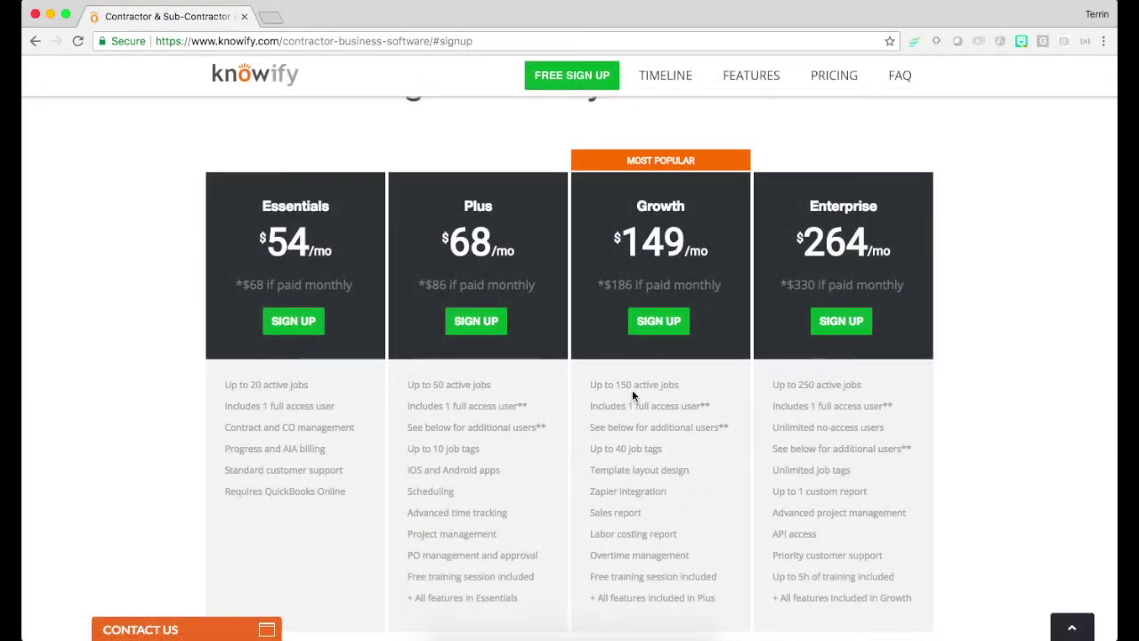
click(656, 331)
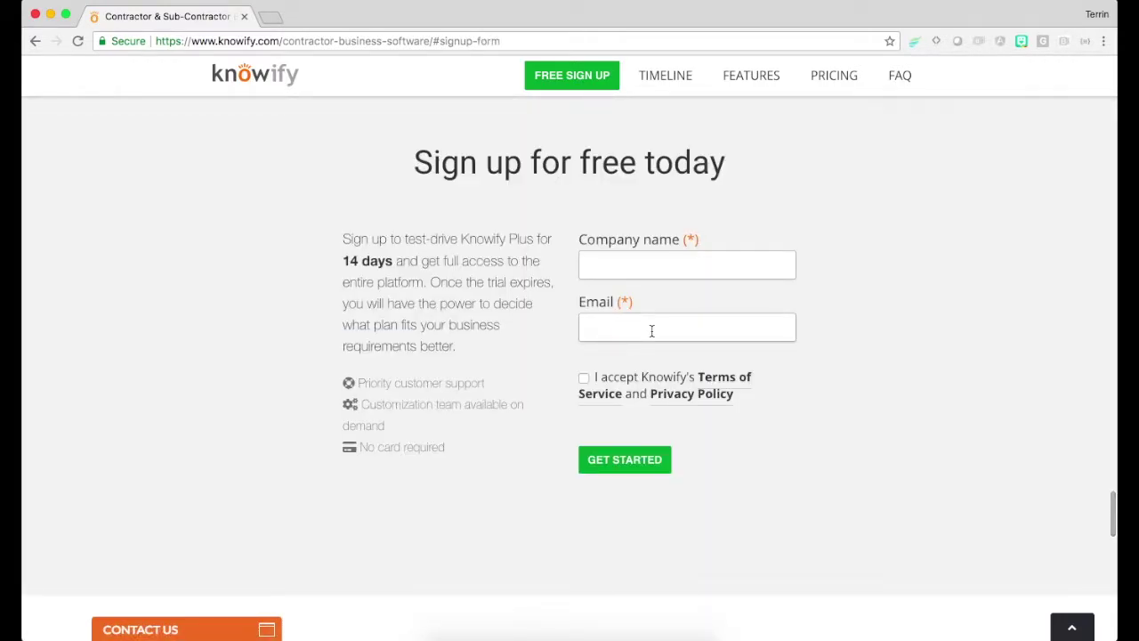
Enter company name 'Vance HVAC and Refrigeration' and the owner's e-mail, accept the terms, and submit
click(623, 275)
text(Vance)
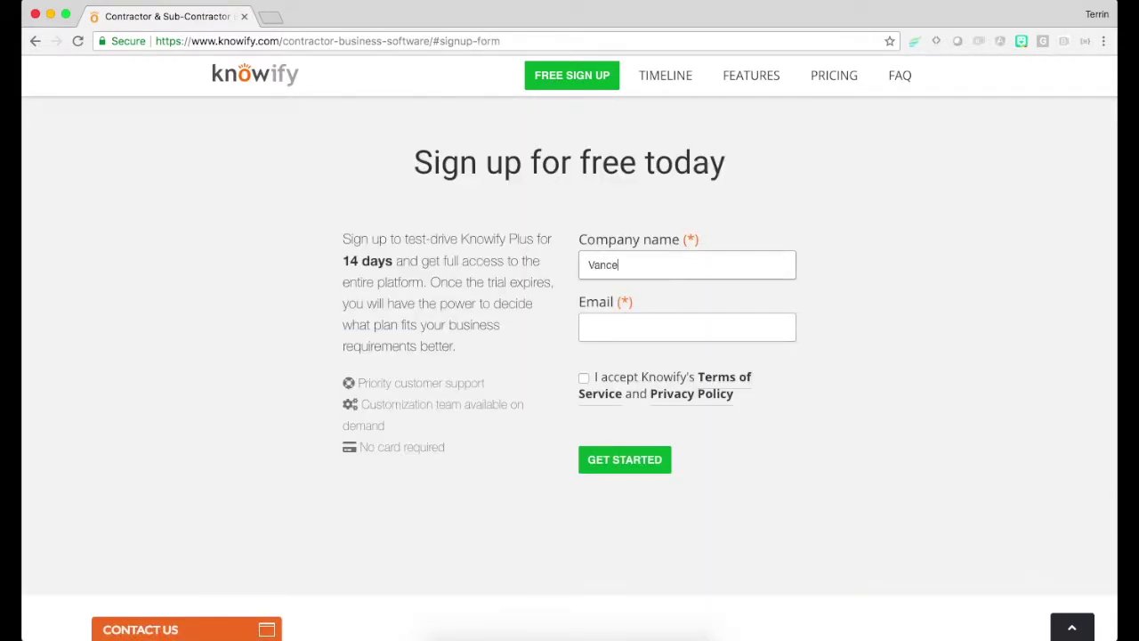
text( HVAC and Refrigeration)
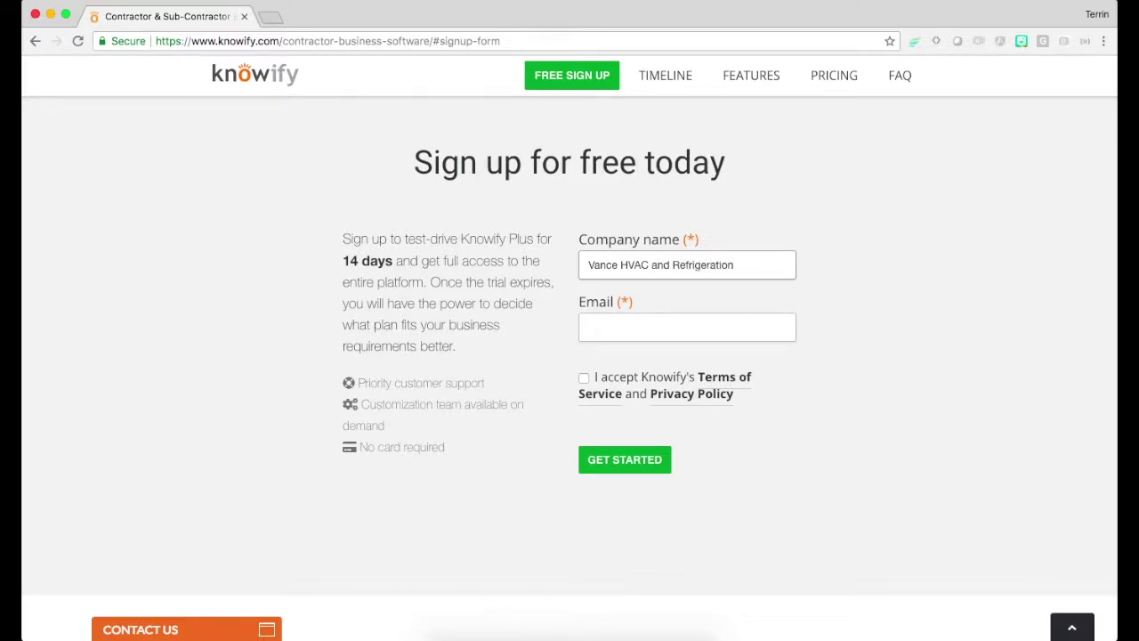
click(623, 327)
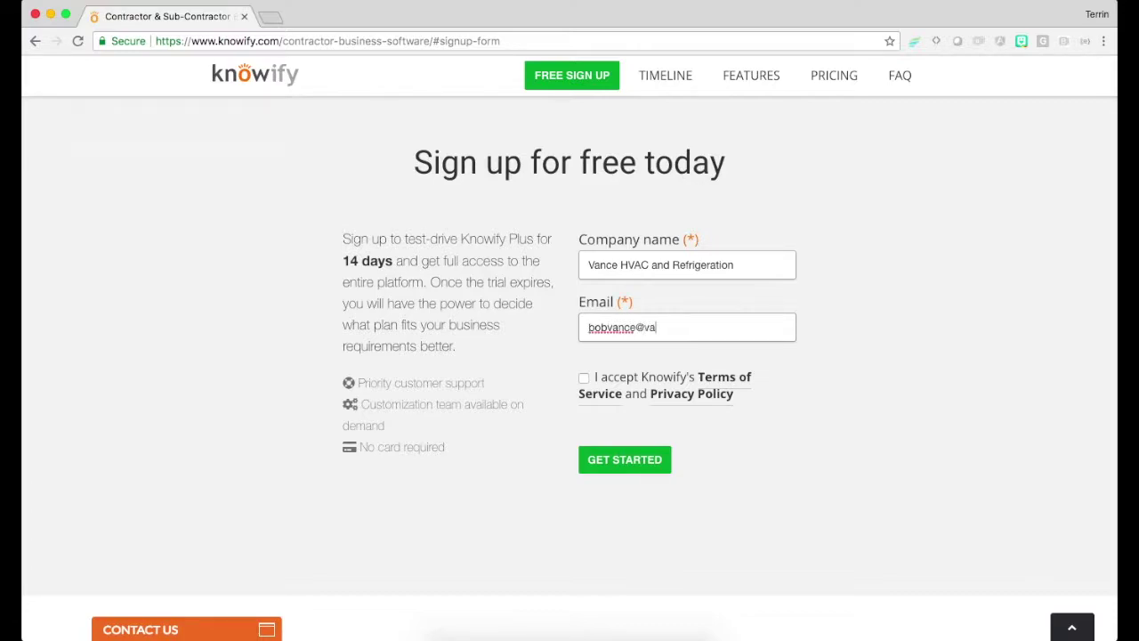
click(584, 377)
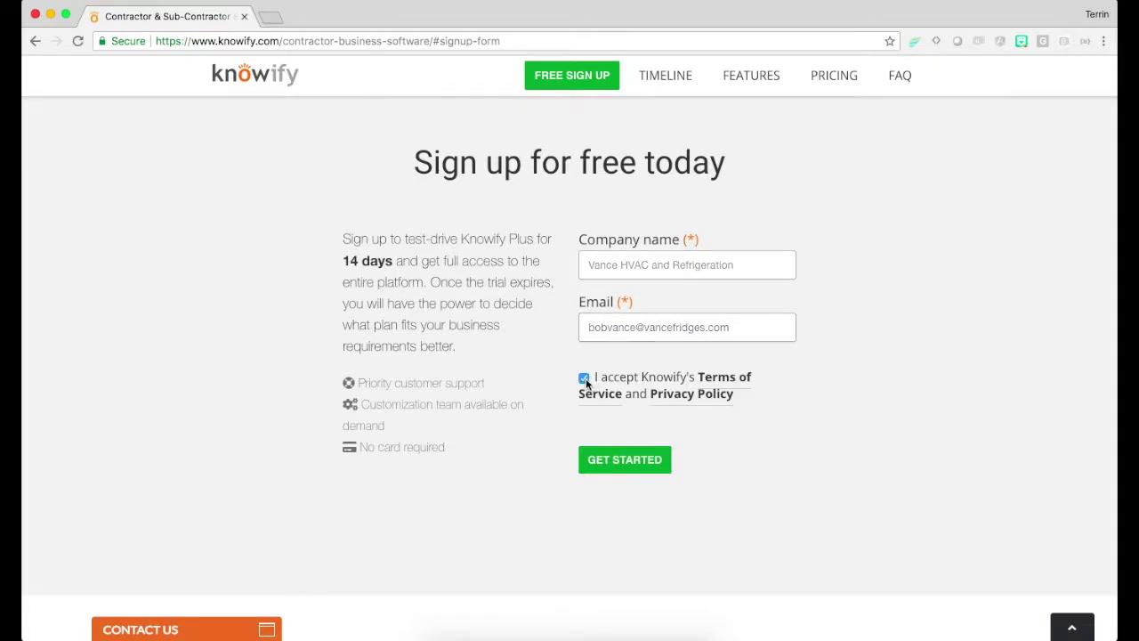
click(605, 459)
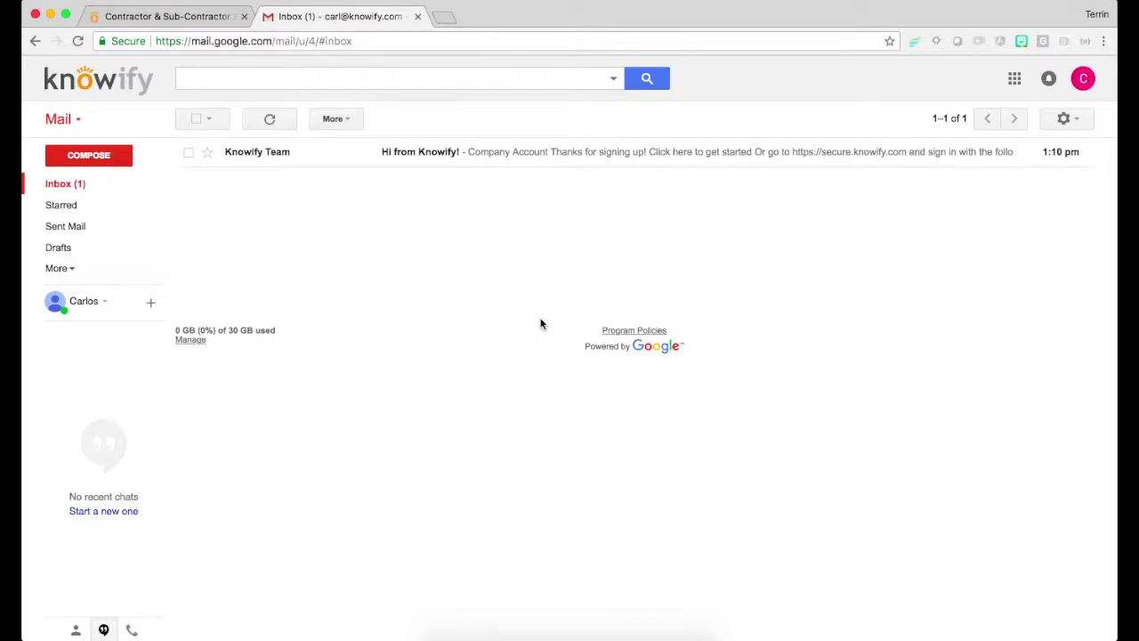
Open the 'Hi from Knowify!' welcome e-mail and scroll to its get-started link
click(266, 151)
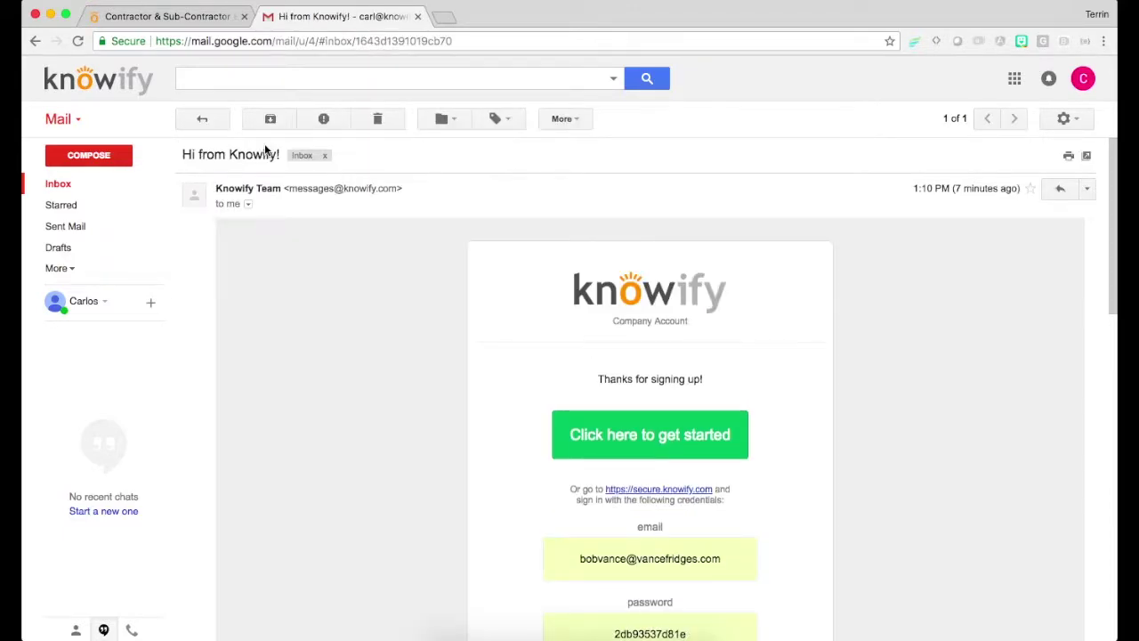
scroll(569, 324, down, 3)
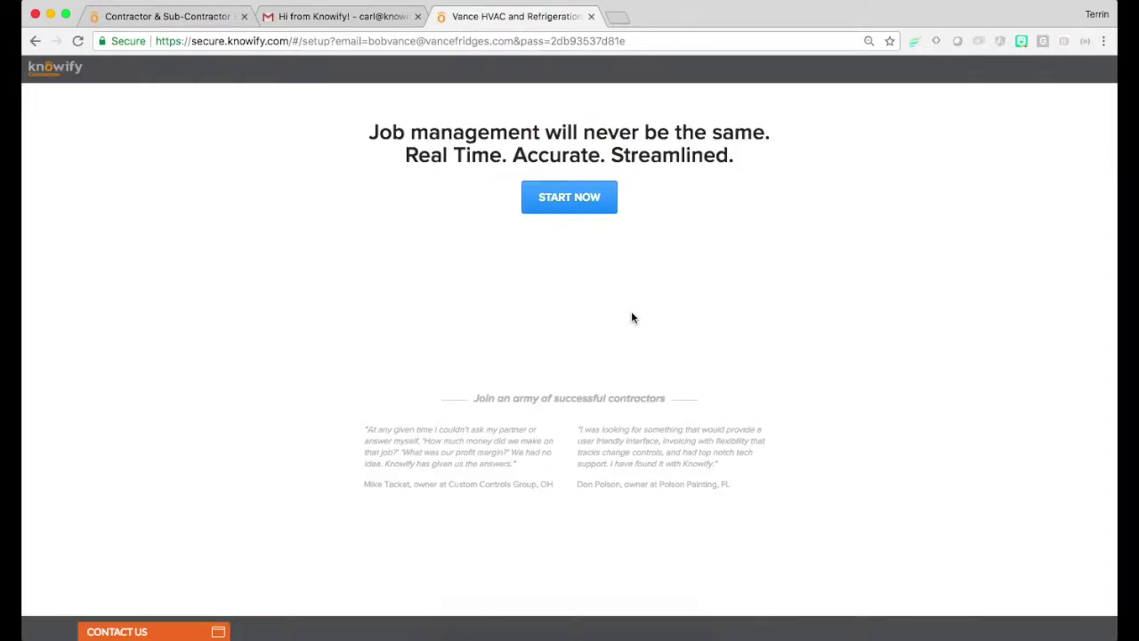
Begin setup, close the Intuit QuickBooks sign-in without connecting, and proceed to step 2 of 6
click(562, 206)
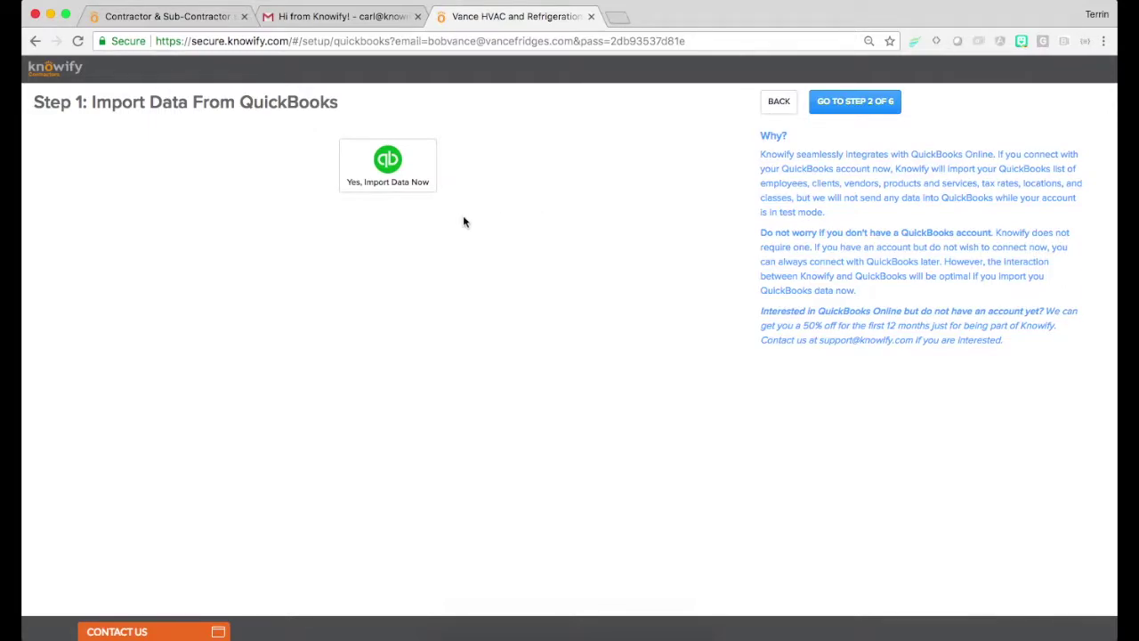
click(386, 190)
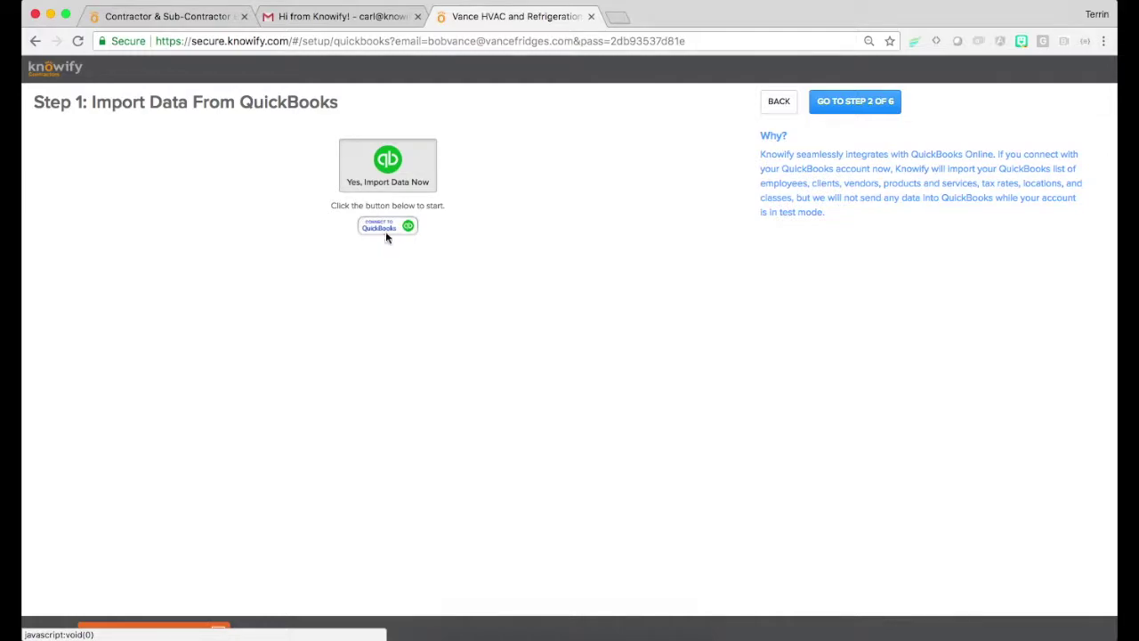
click(386, 230)
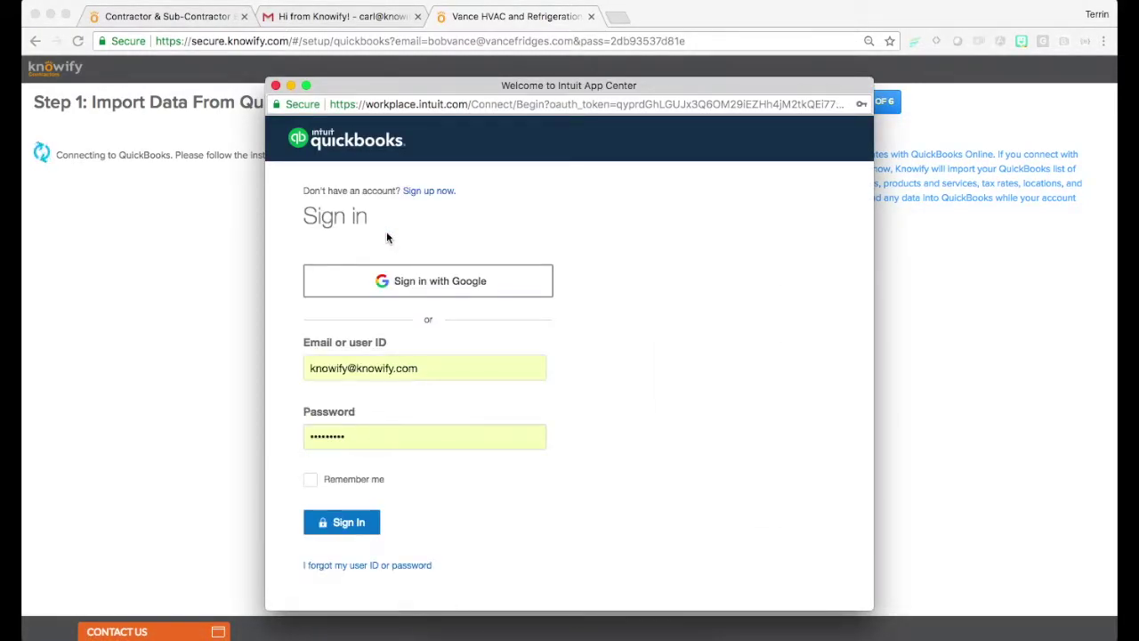
scroll(386, 235, down, 2)
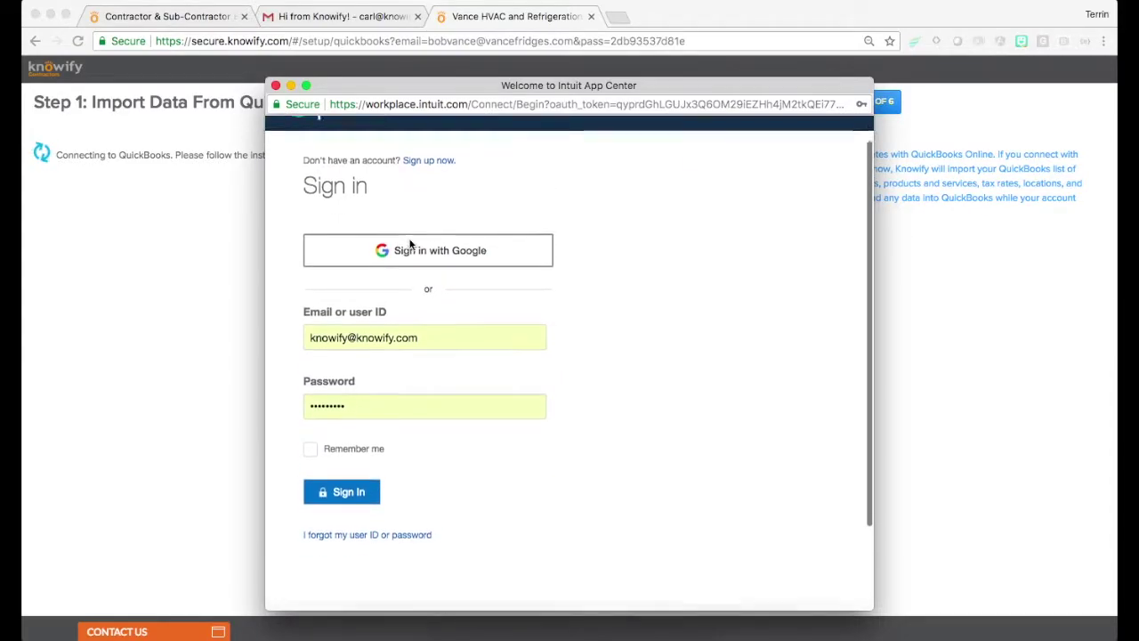
scroll(409, 243, up, 2)
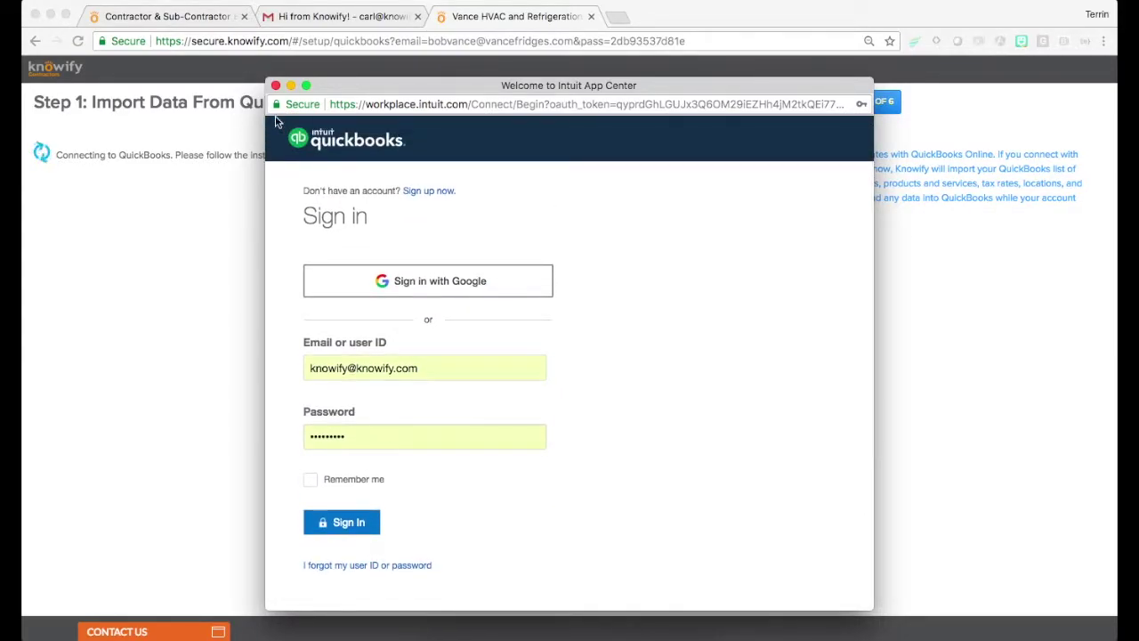
click(275, 85)
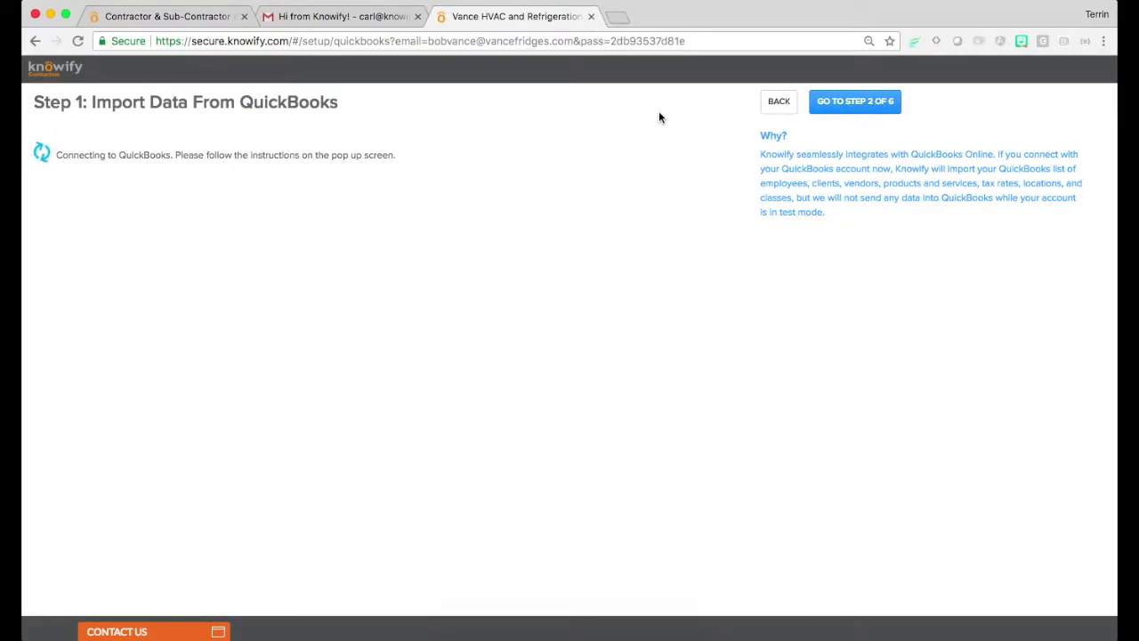
click(860, 112)
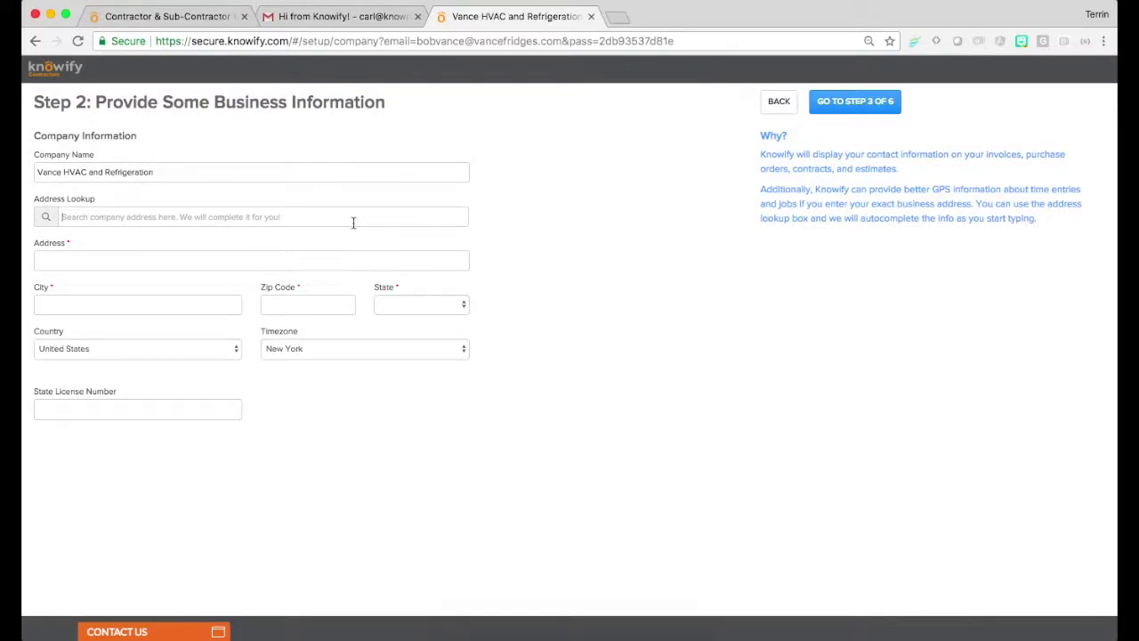
click(353, 222)
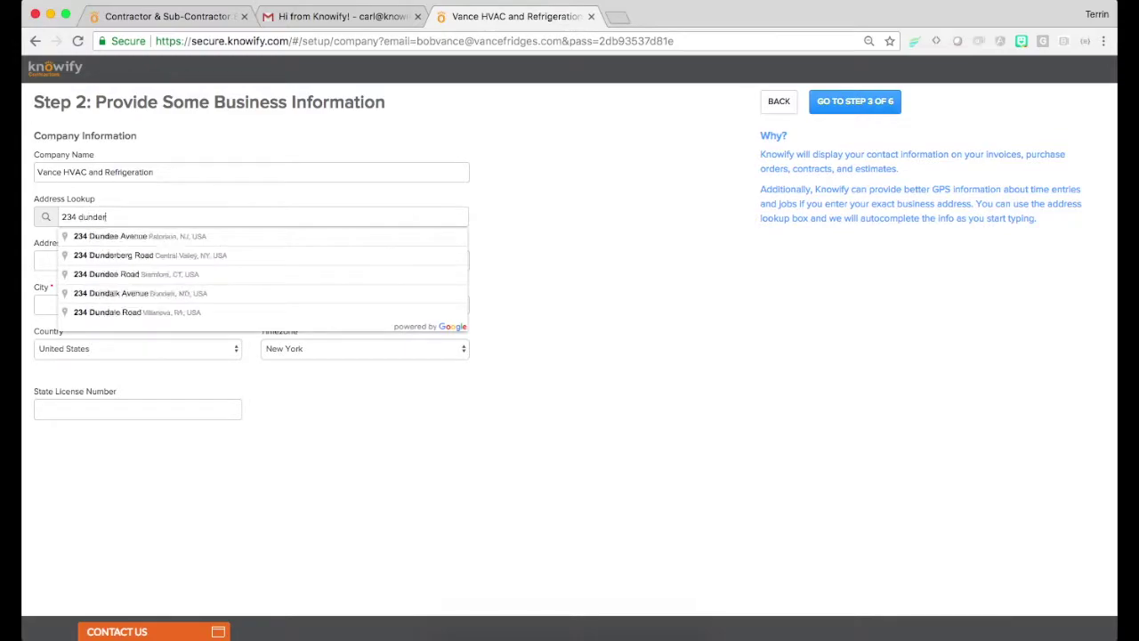
click(347, 237)
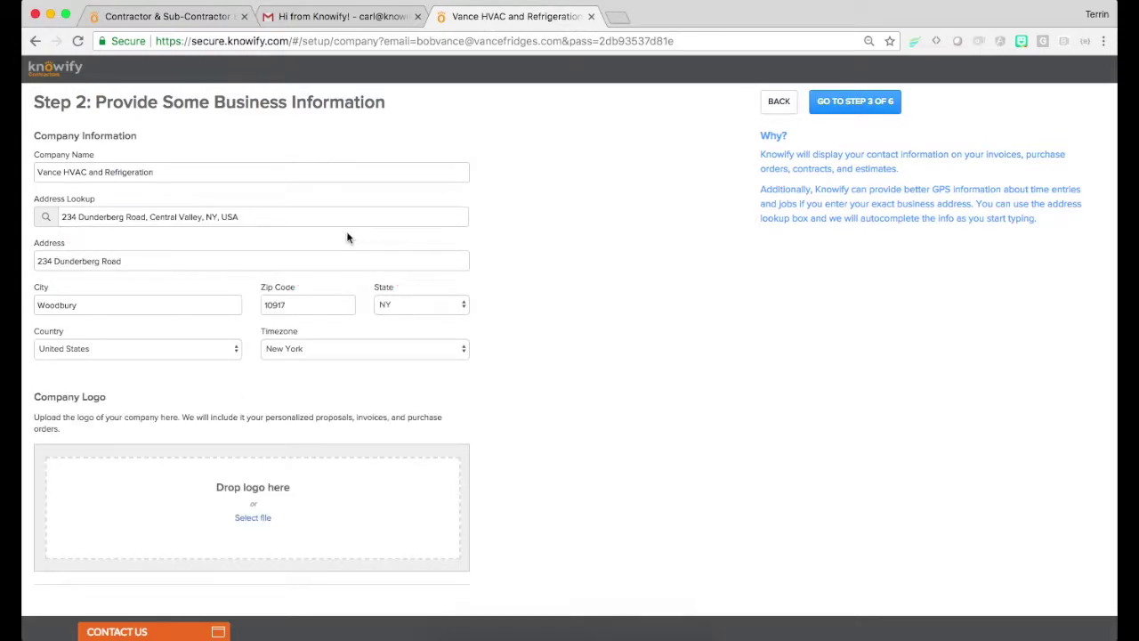
Upload CCANWebinarLogo.png as the company logo
scroll(347, 237, down, 3)
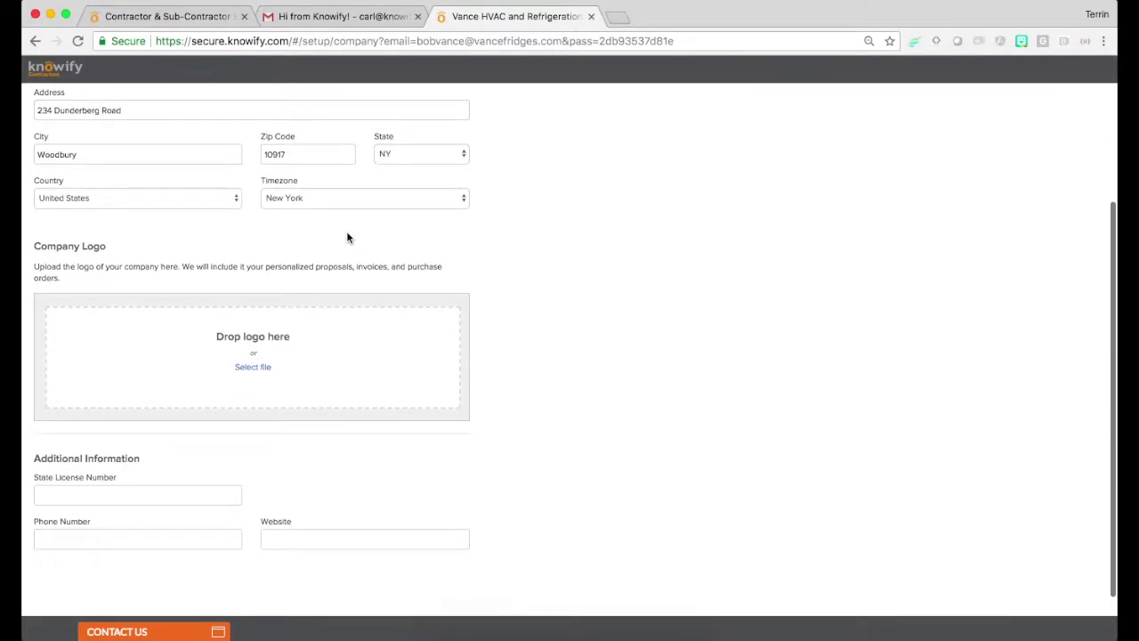
click(251, 368)
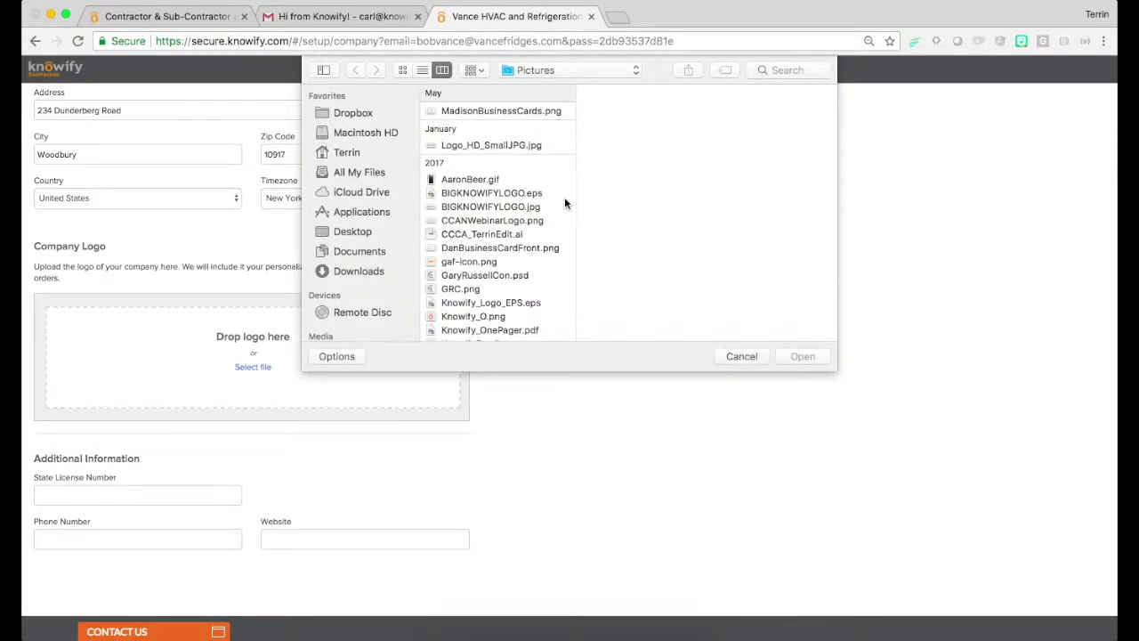
double_click(524, 220)
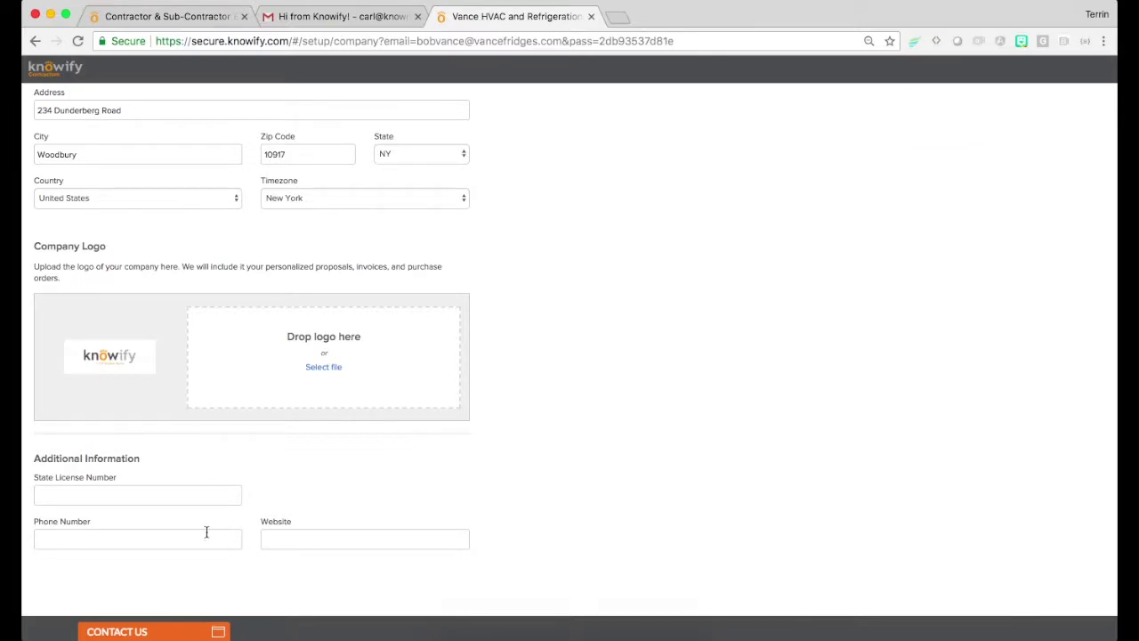
Fill in the state license number, business phone number and website
click(201, 495)
text(#608252)
text(www.knowify.com)
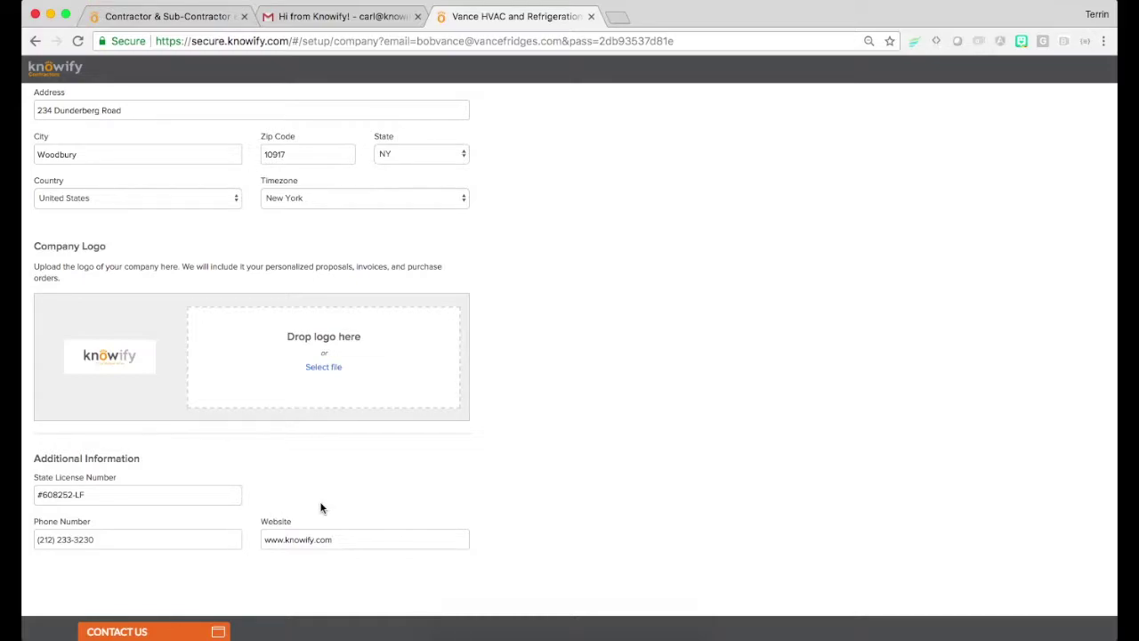
scroll(321, 508, up, 4)
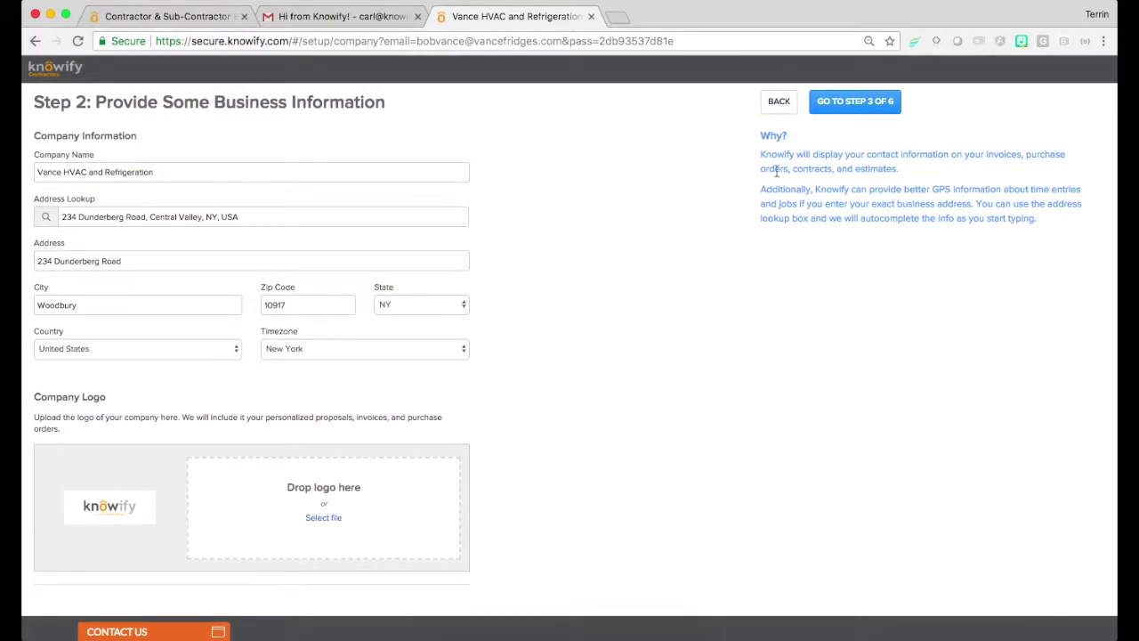
Mark the business as Trade/Specialty Contractor with mixed construction and service work and AIA invoicing
click(837, 109)
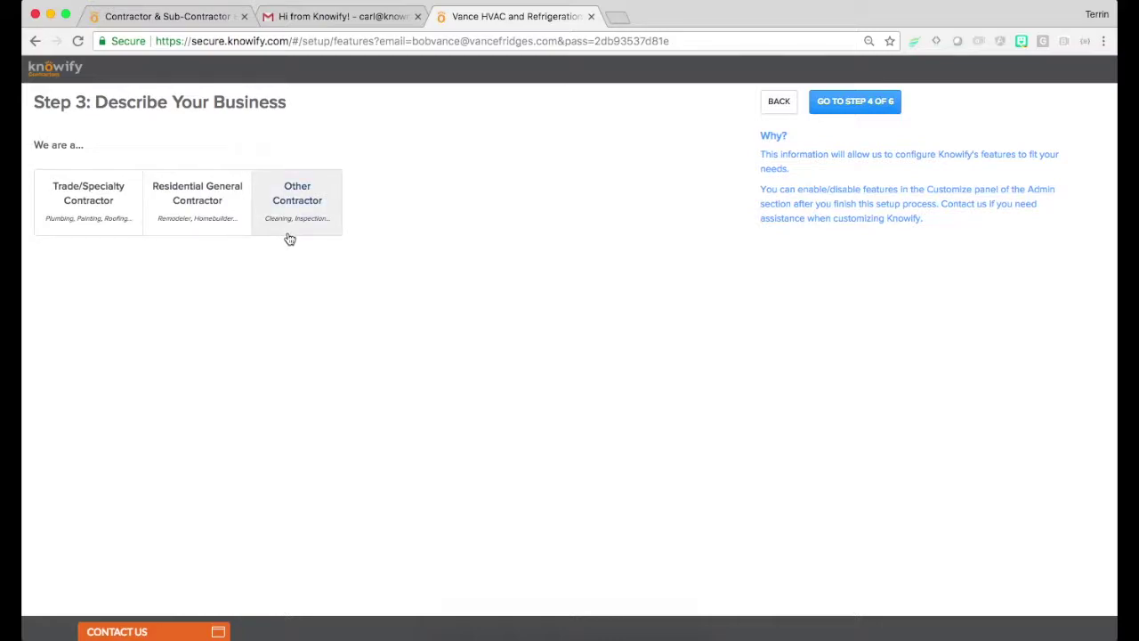
click(62, 224)
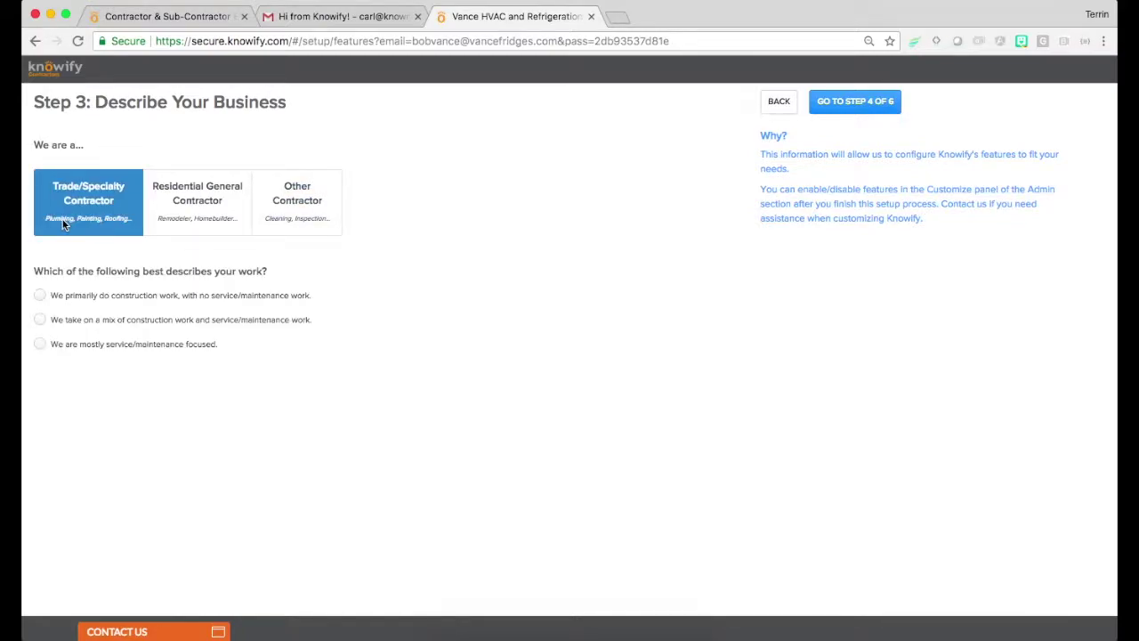
click(83, 324)
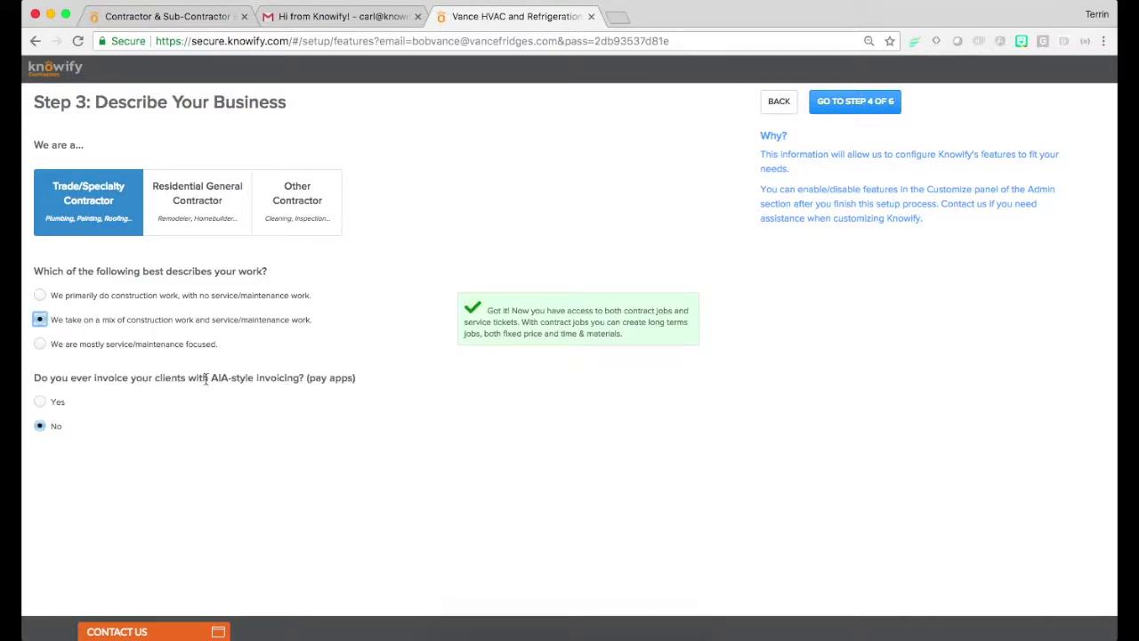
drag(211, 381, 305, 383)
click(39, 403)
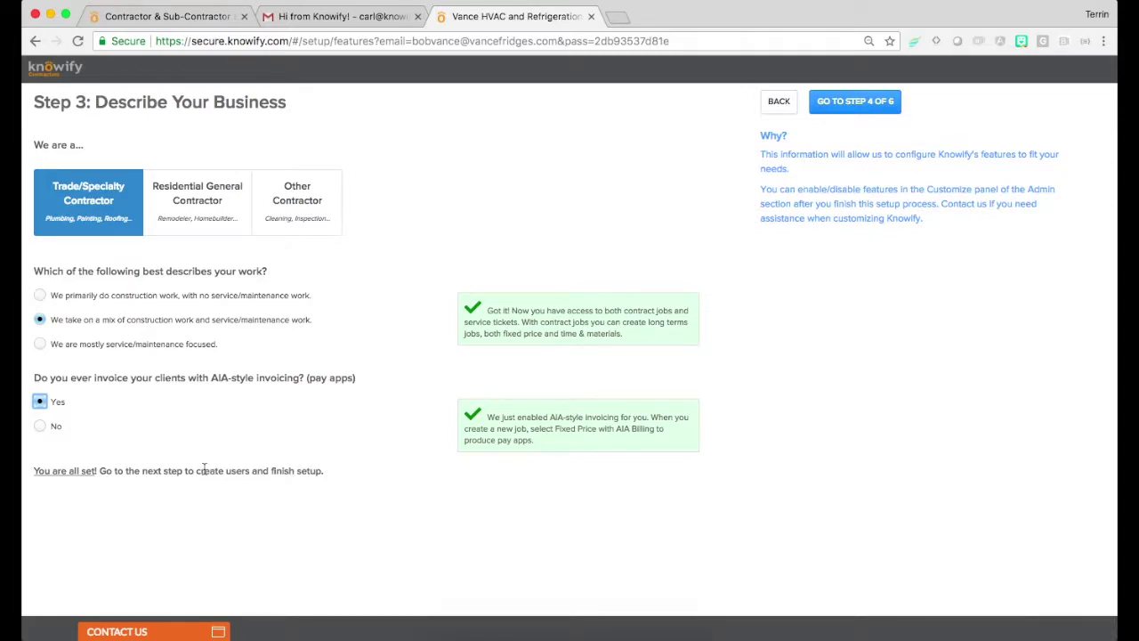
click(832, 114)
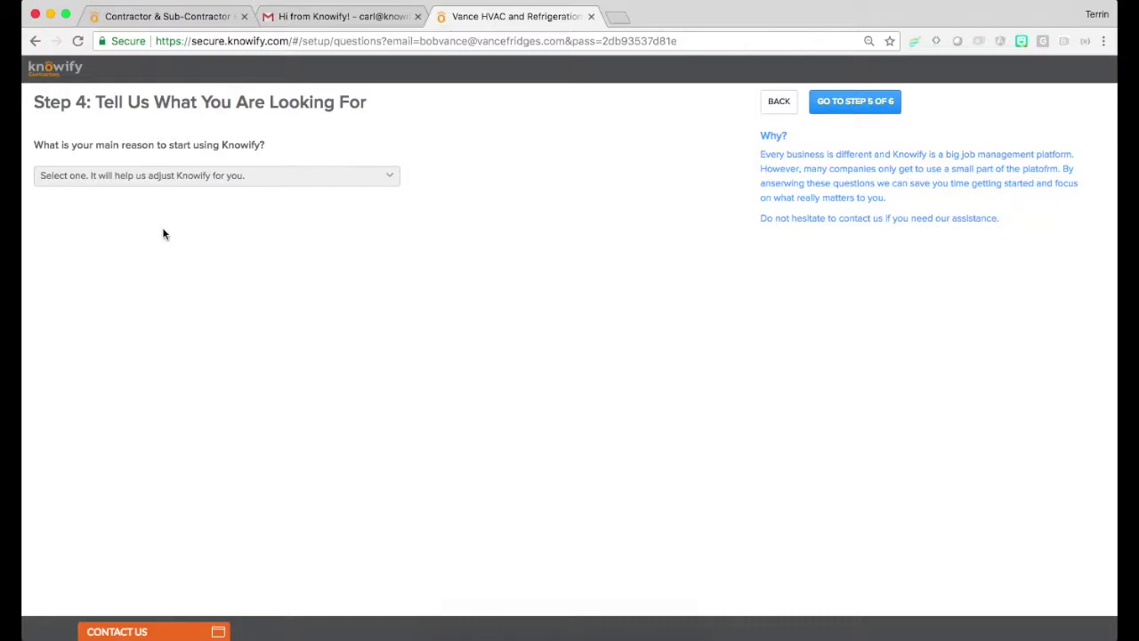
Choose 'Everything: I need a complete job management solution' as the main reason and continue to step 5
click(117, 177)
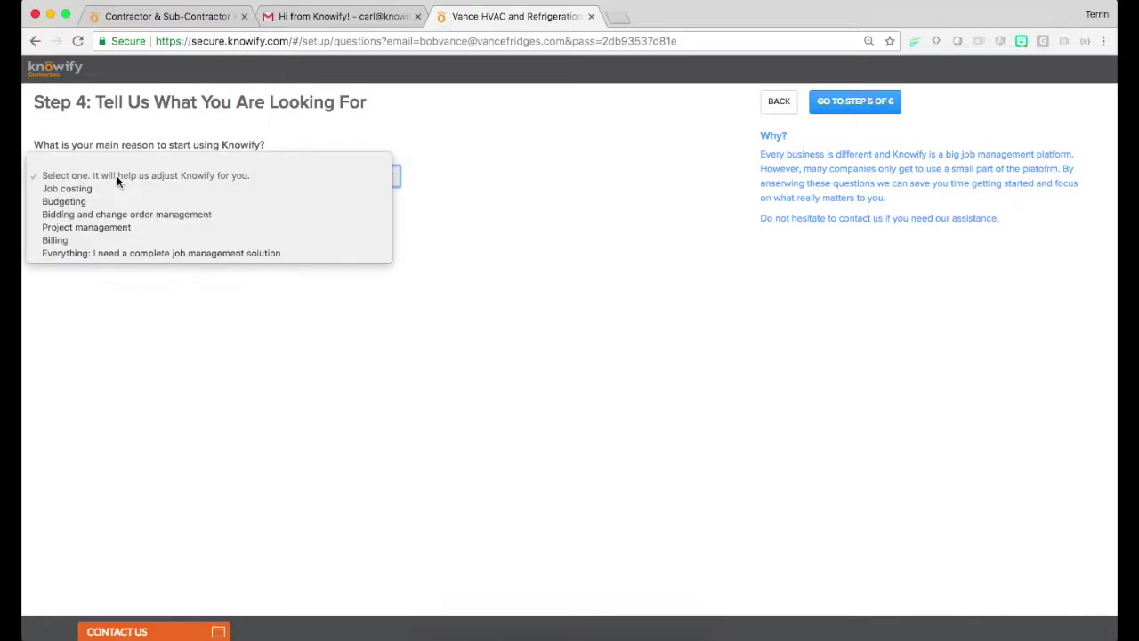
click(125, 253)
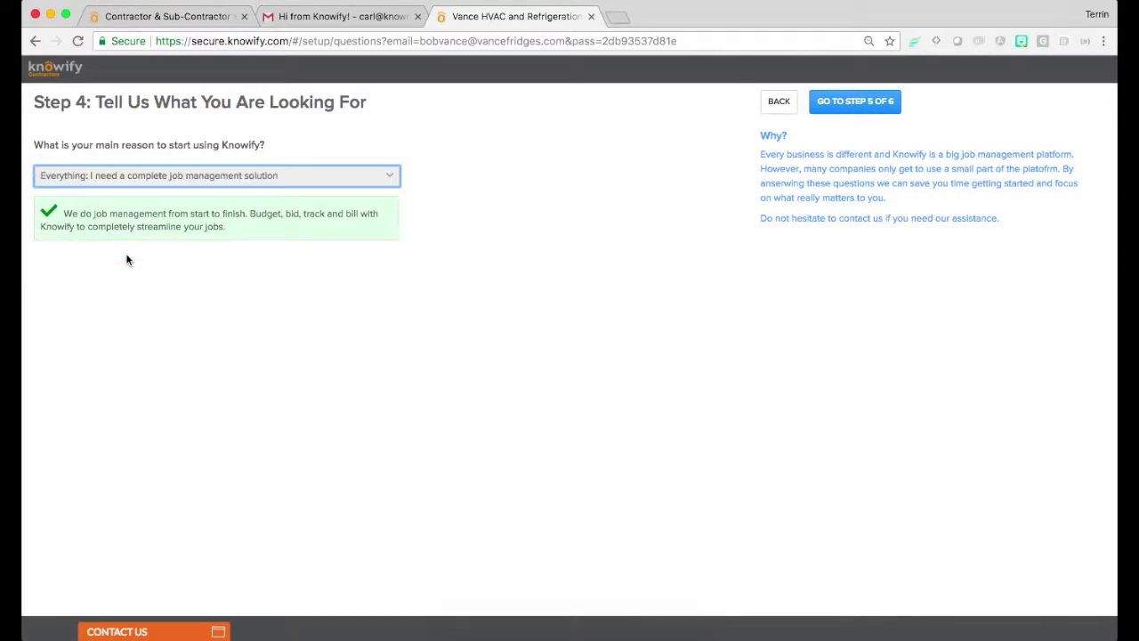
click(842, 105)
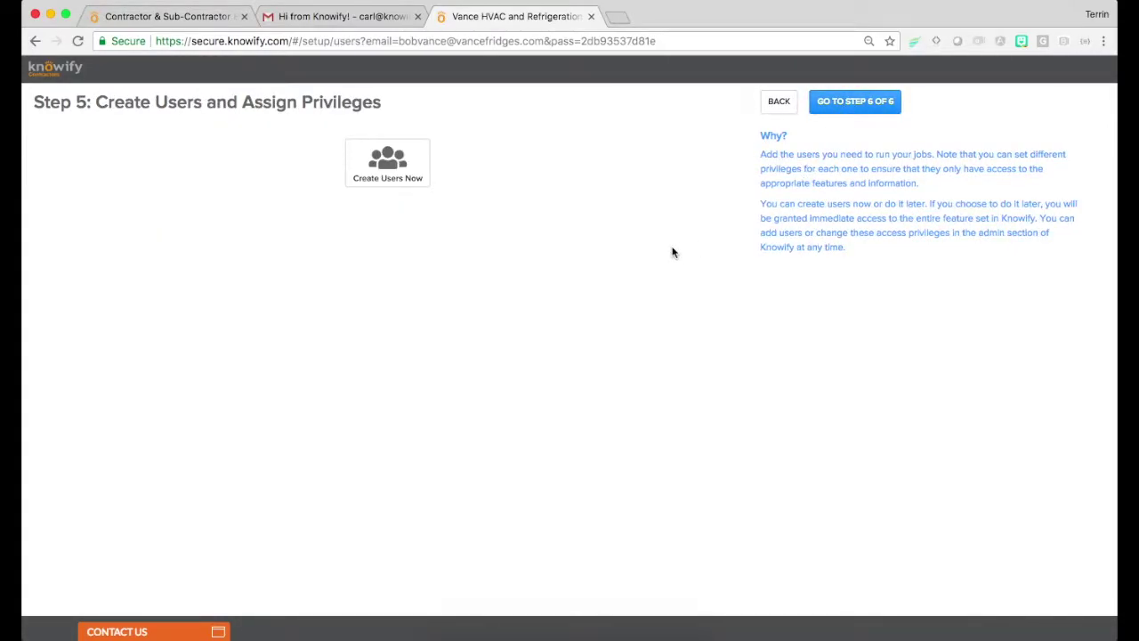
Add a new user with regular access and enter the user's first and last name
click(395, 186)
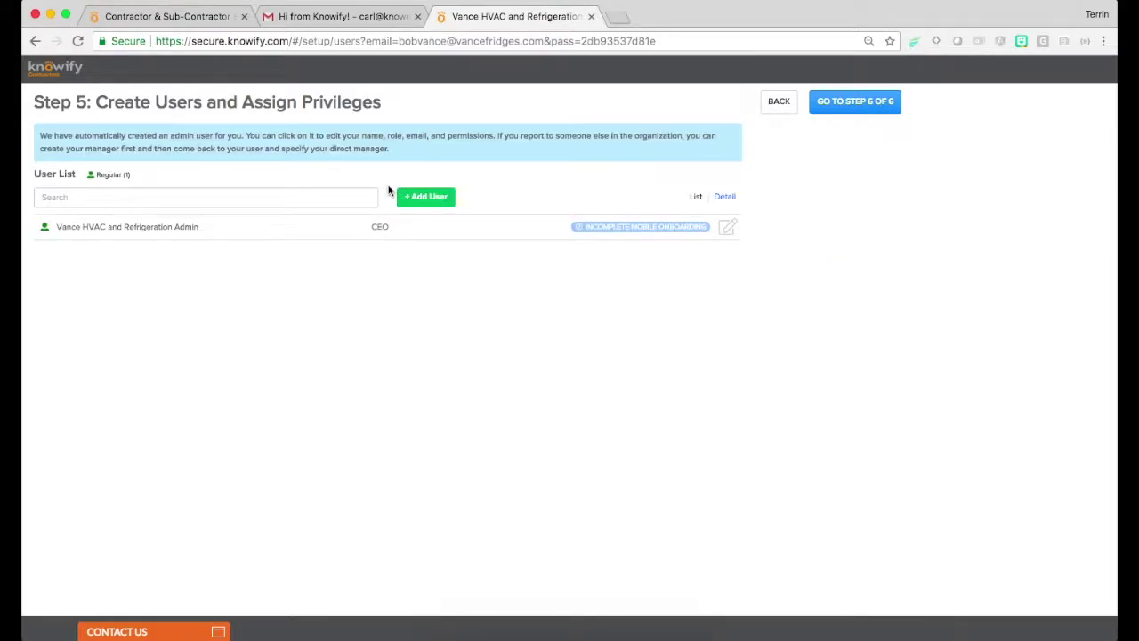
click(415, 202)
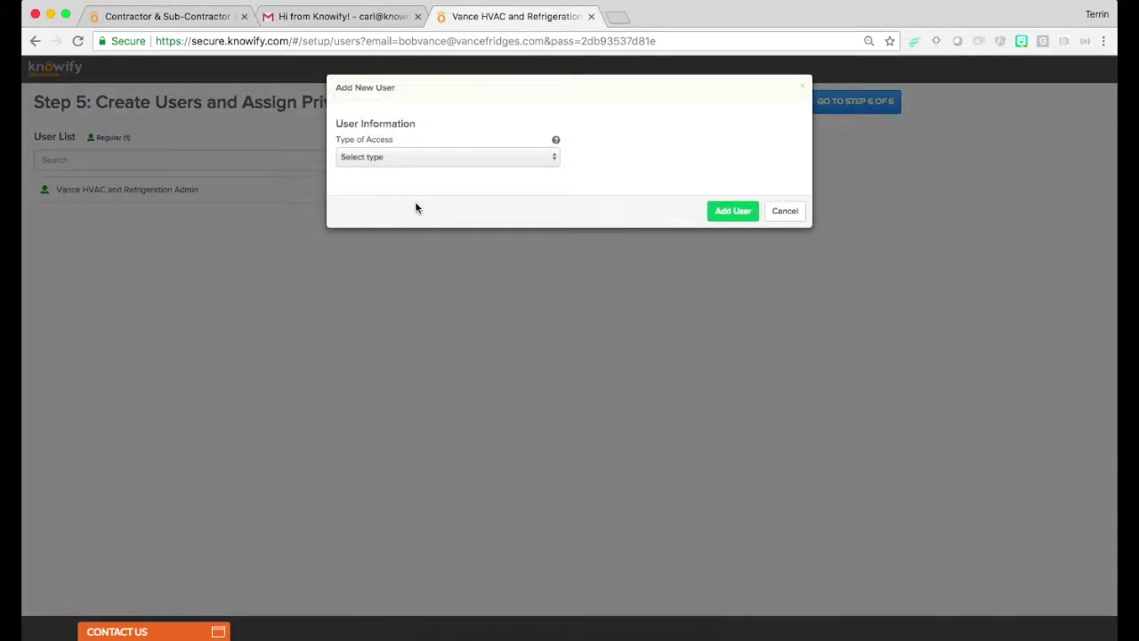
click(405, 158)
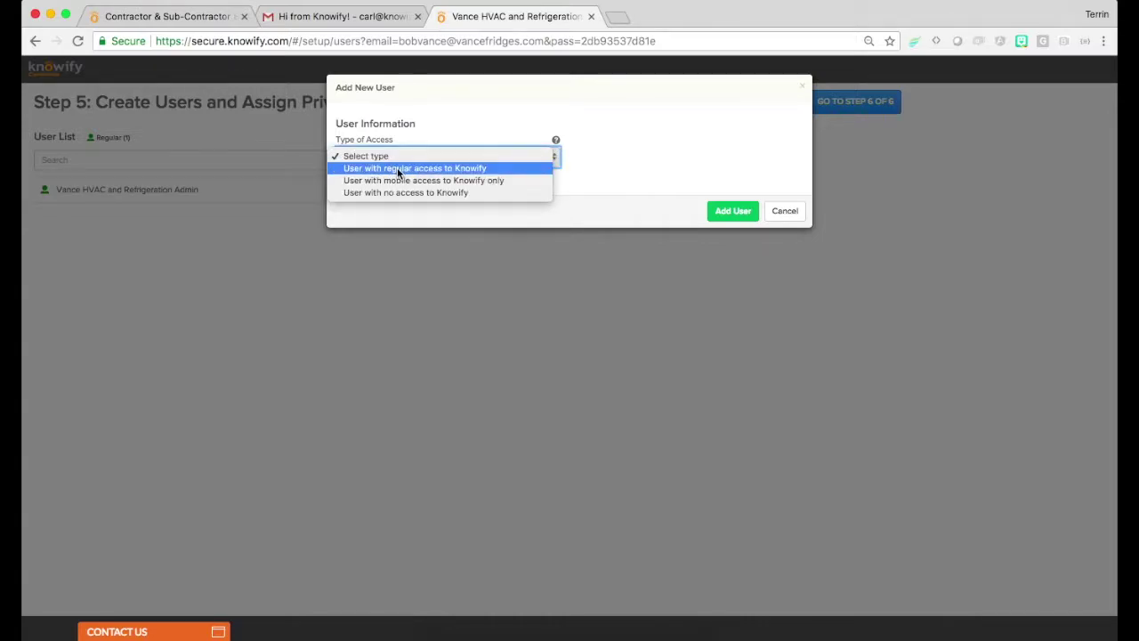
key(Escape)
click(398, 181)
click(392, 199)
text(Jim)
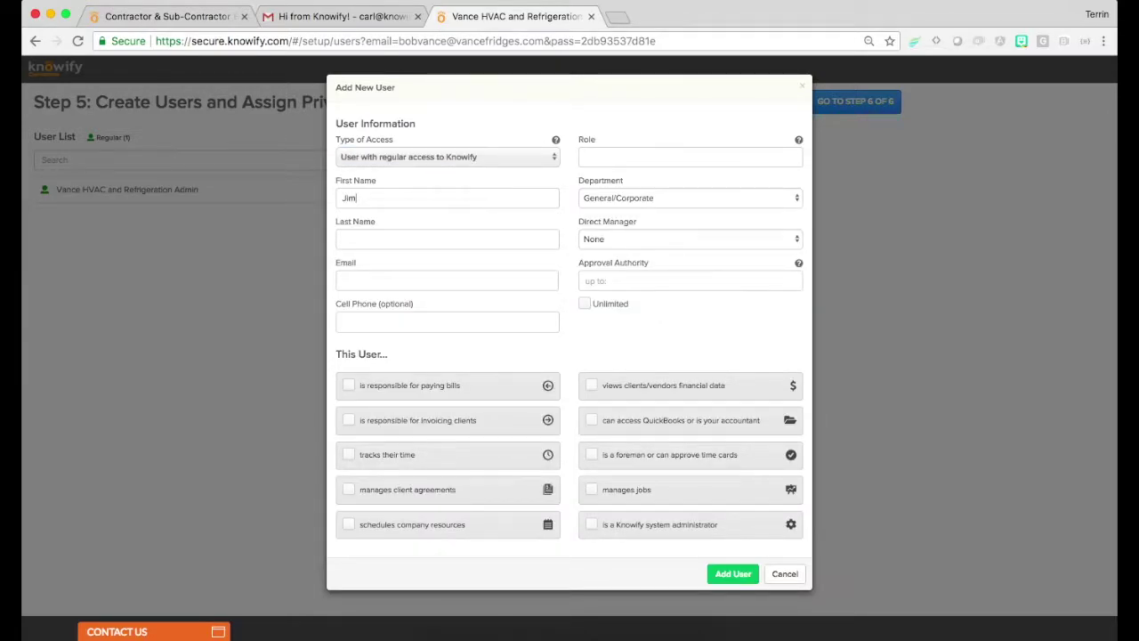
click(368, 238)
text(Halpert)
Give the user an e-mail, role Bookkeeper, unlimited approval authority and all privileges, then save
click(368, 281)
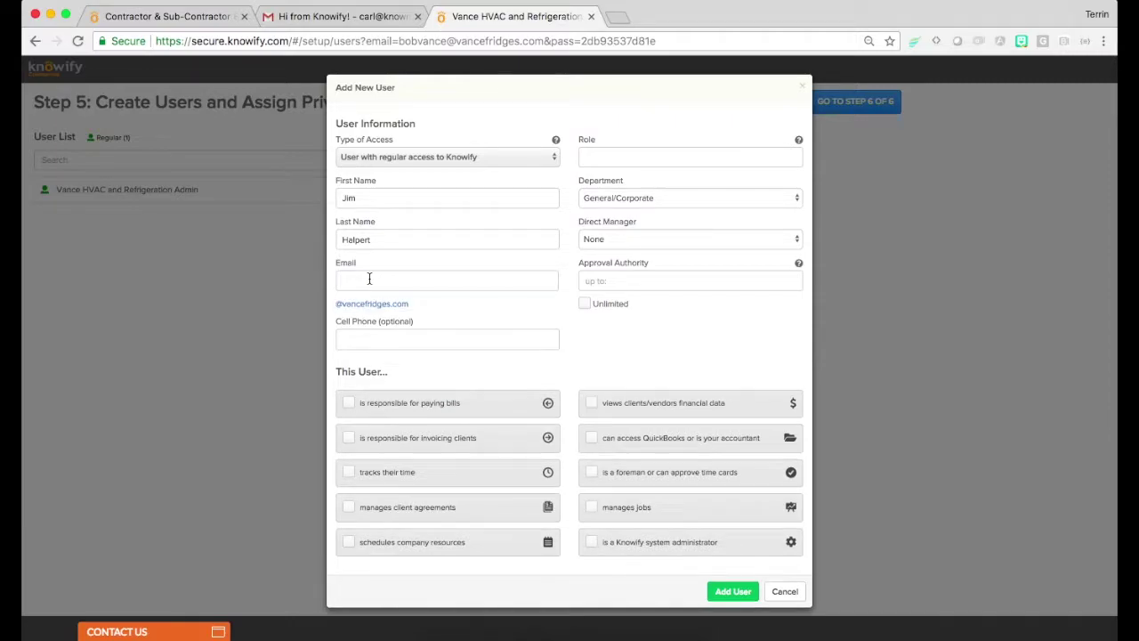
click(370, 305)
click(439, 284)
text(@vancefridges.com)
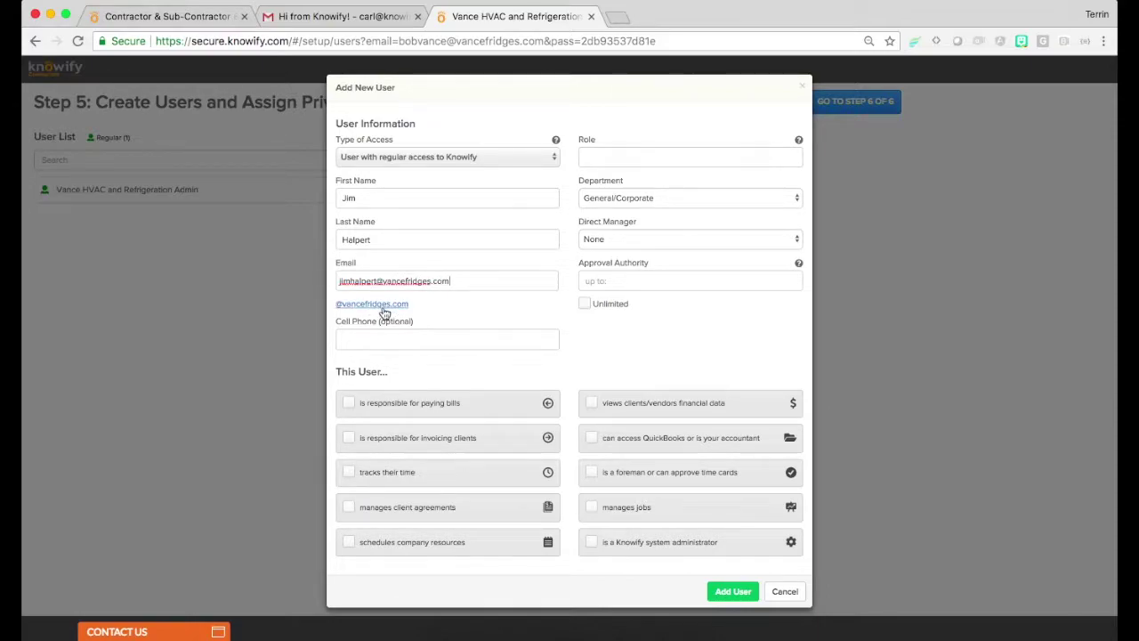
click(641, 157)
text(Bookkeeper)
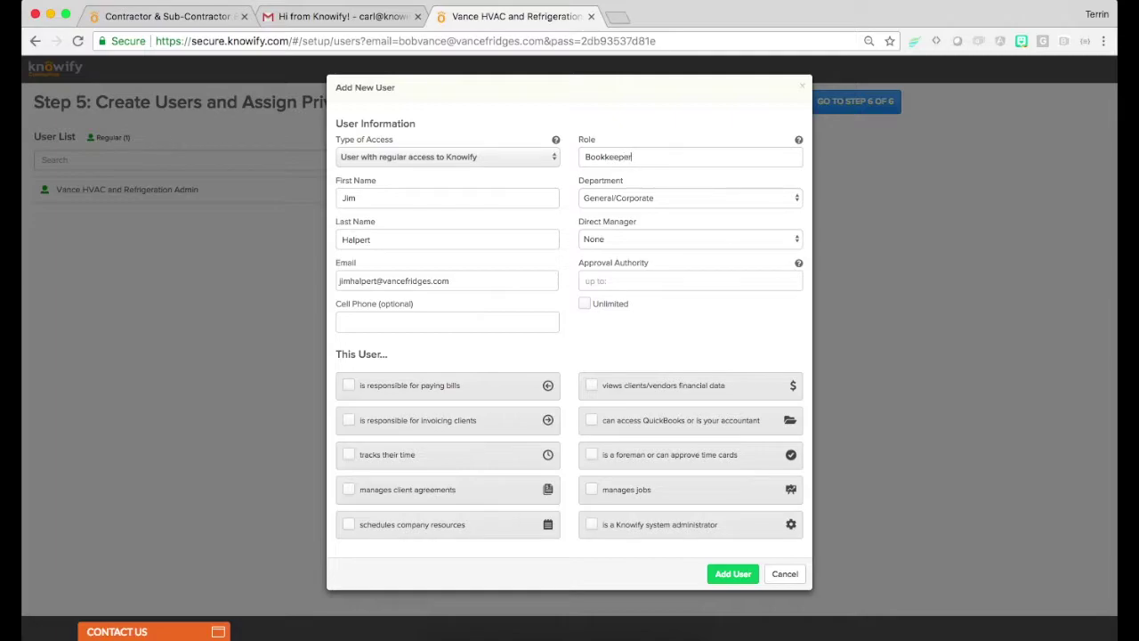
click(585, 306)
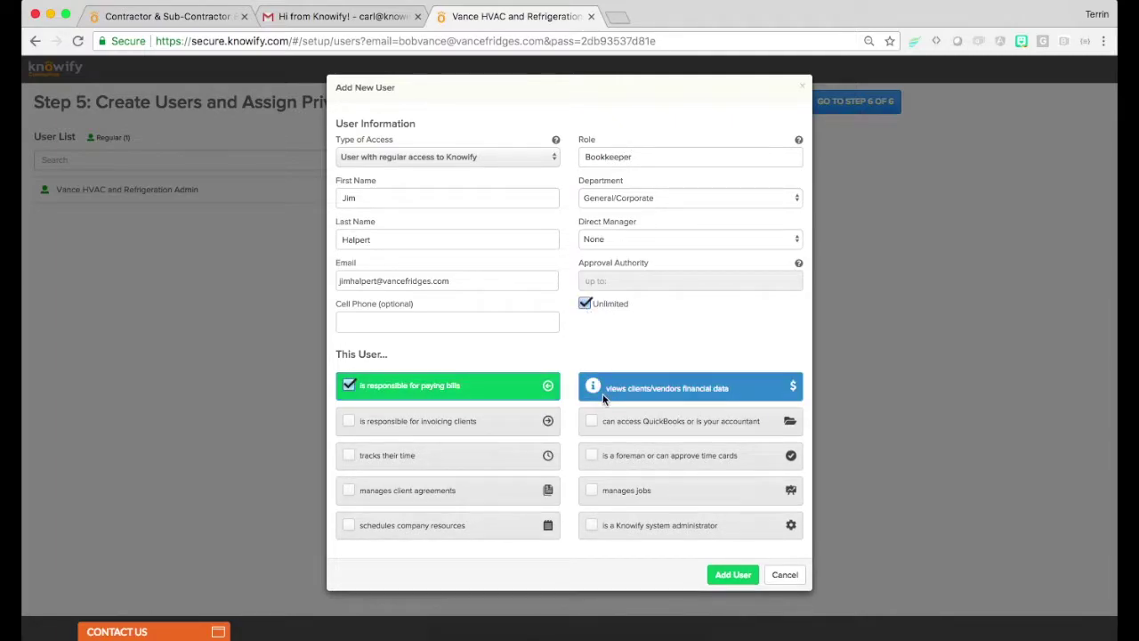
click(592, 421)
click(592, 455)
click(648, 526)
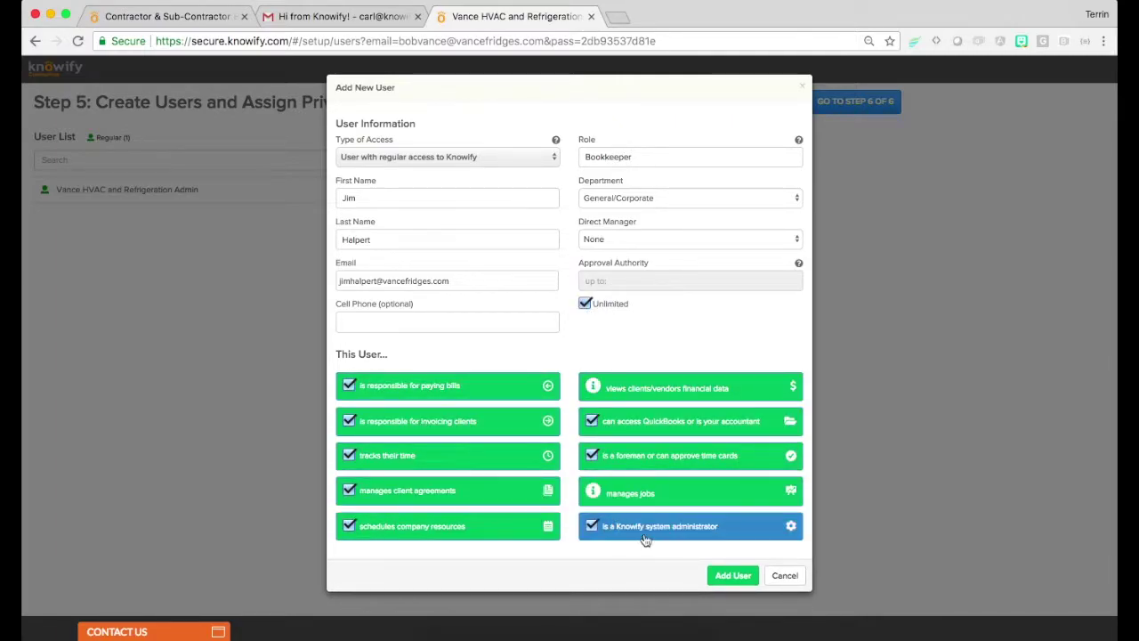
click(721, 578)
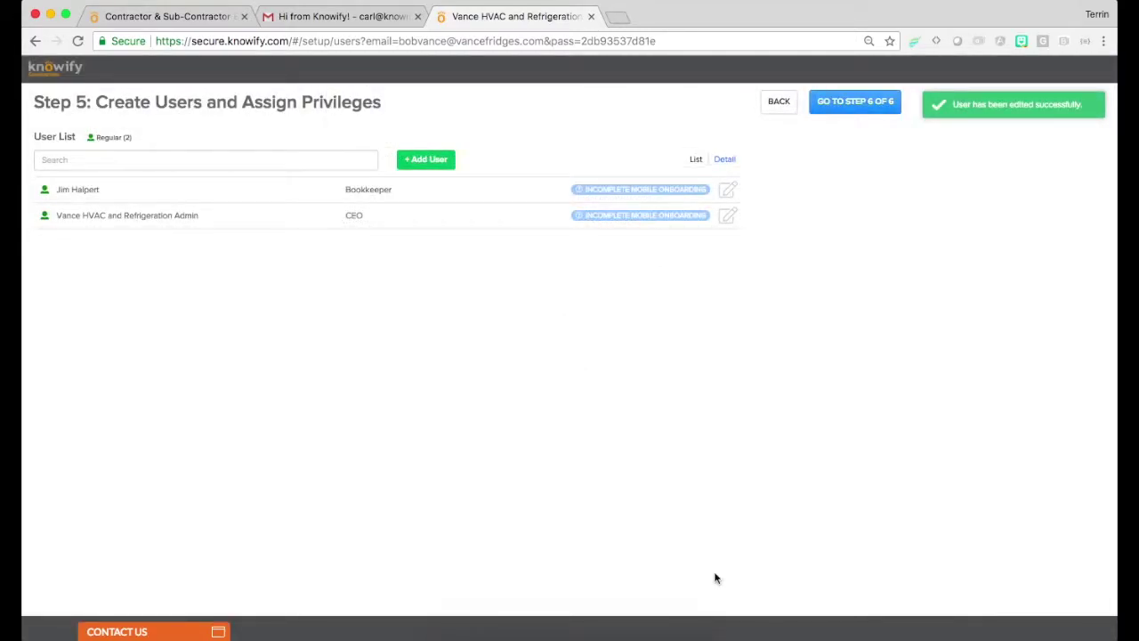
Replace the admin user's placeholder first and last name with the owner's, save, and advance to step 6
click(82, 227)
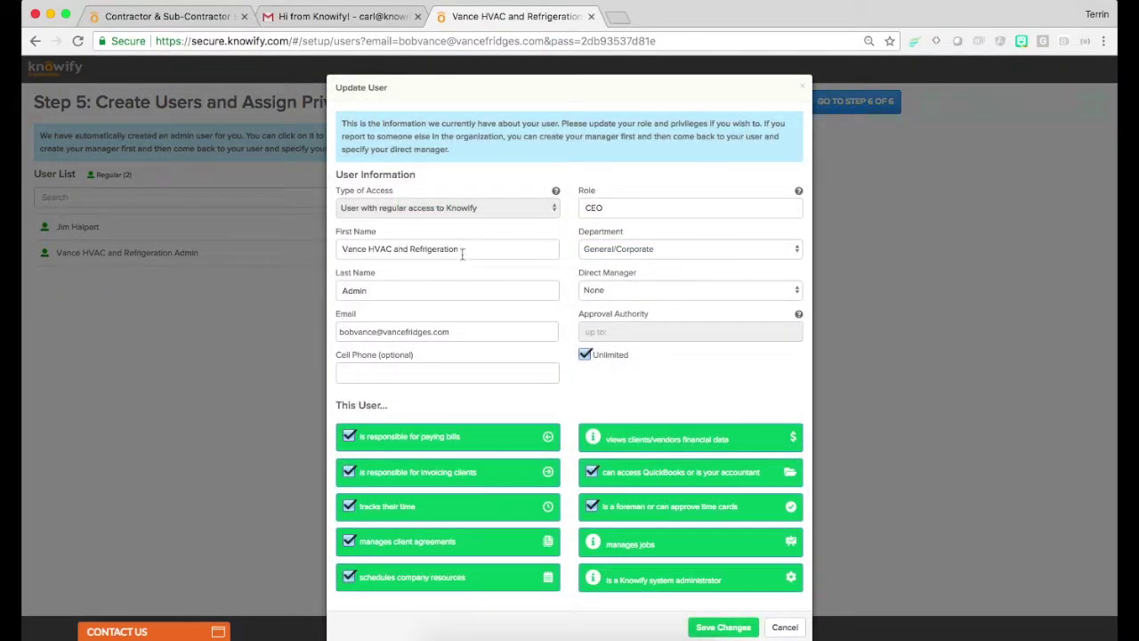
triple_click(463, 249)
text(Bob)
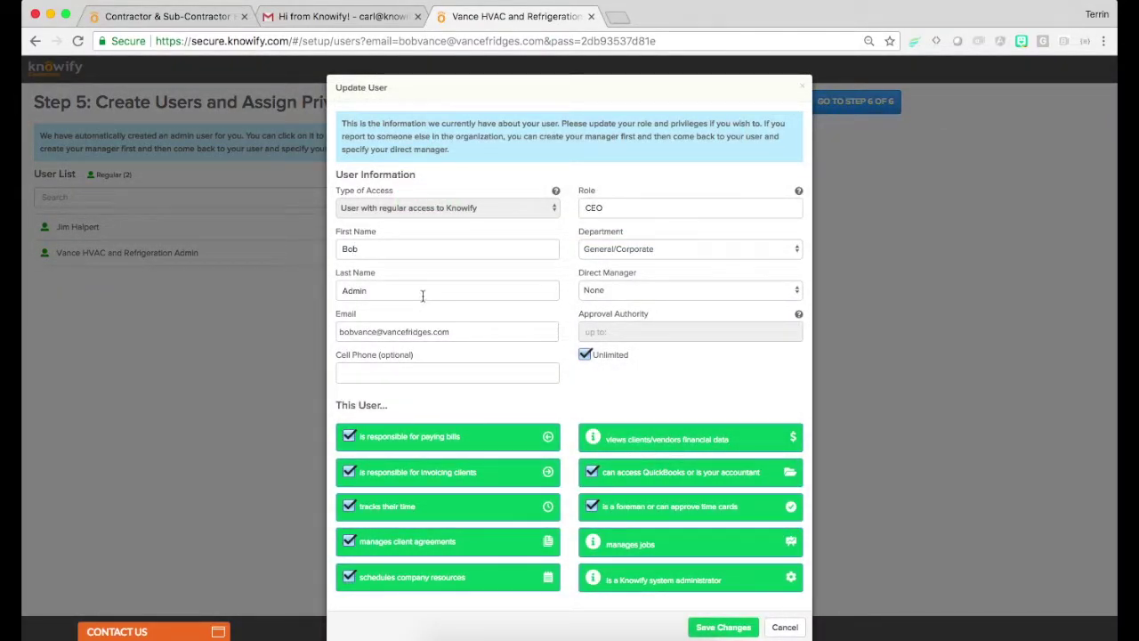
triple_click(422, 294)
text(Vanc)
key(BackSpace)
text(nce)
click(698, 630)
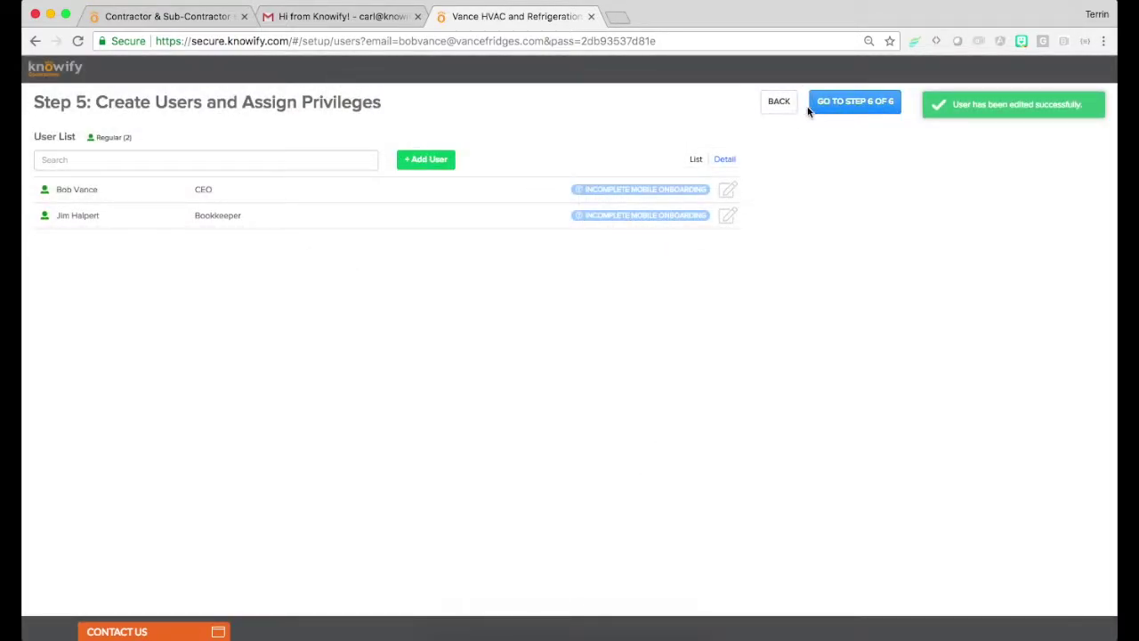
click(816, 106)
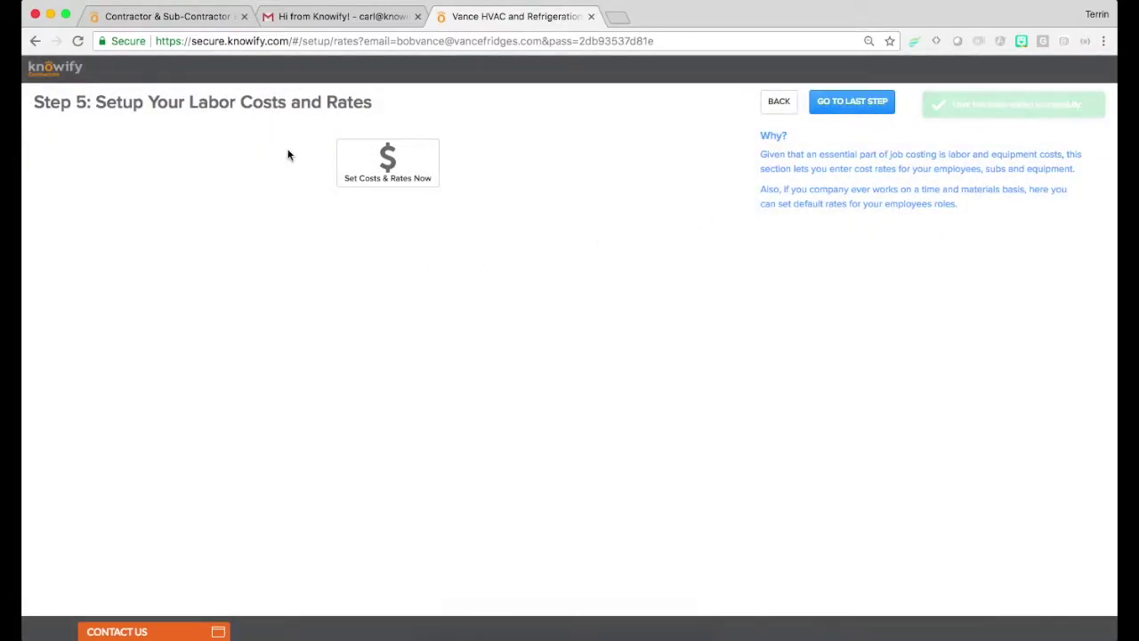
Set the CEO's salary to $100,000 yearly and the Bookkeeper's rate to $30 hourly
click(388, 177)
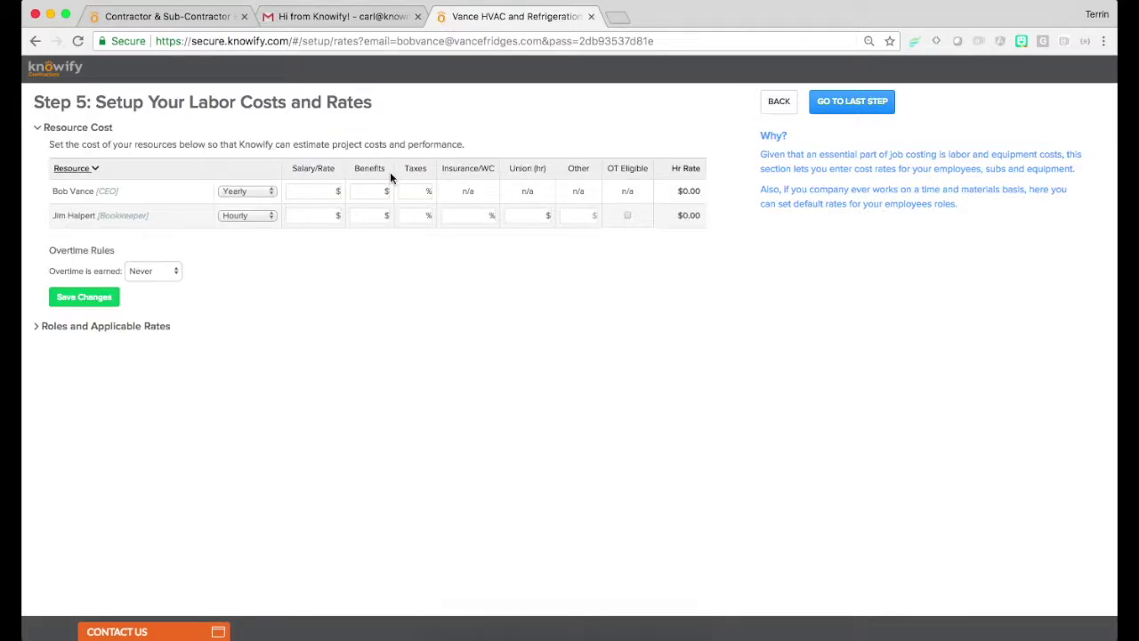
click(321, 191)
text(100000)
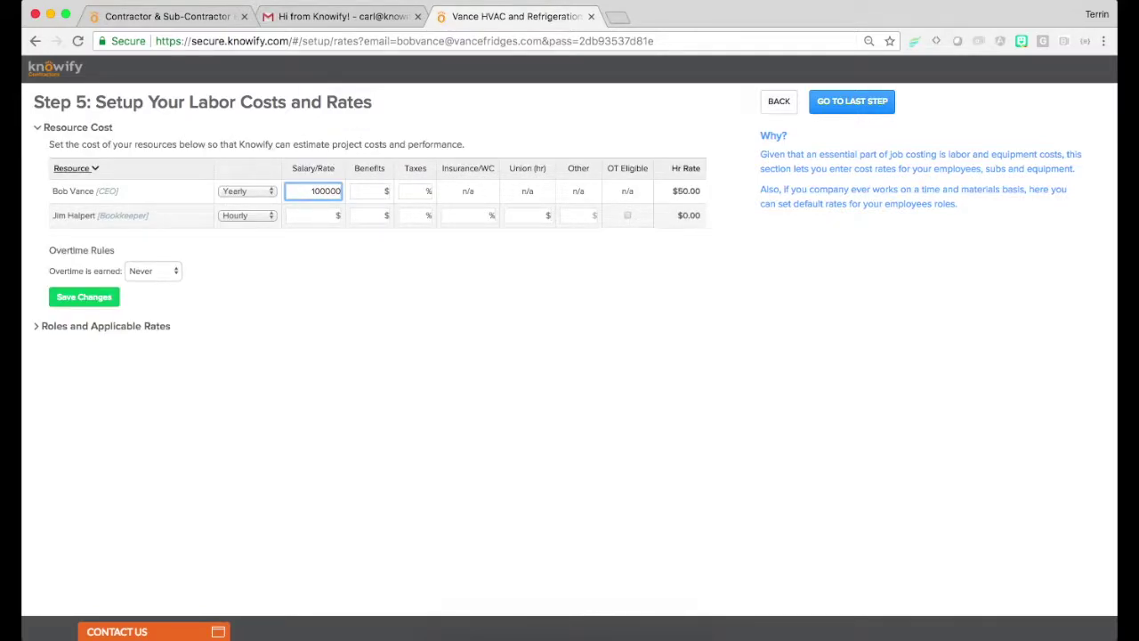
click(333, 285)
click(320, 219)
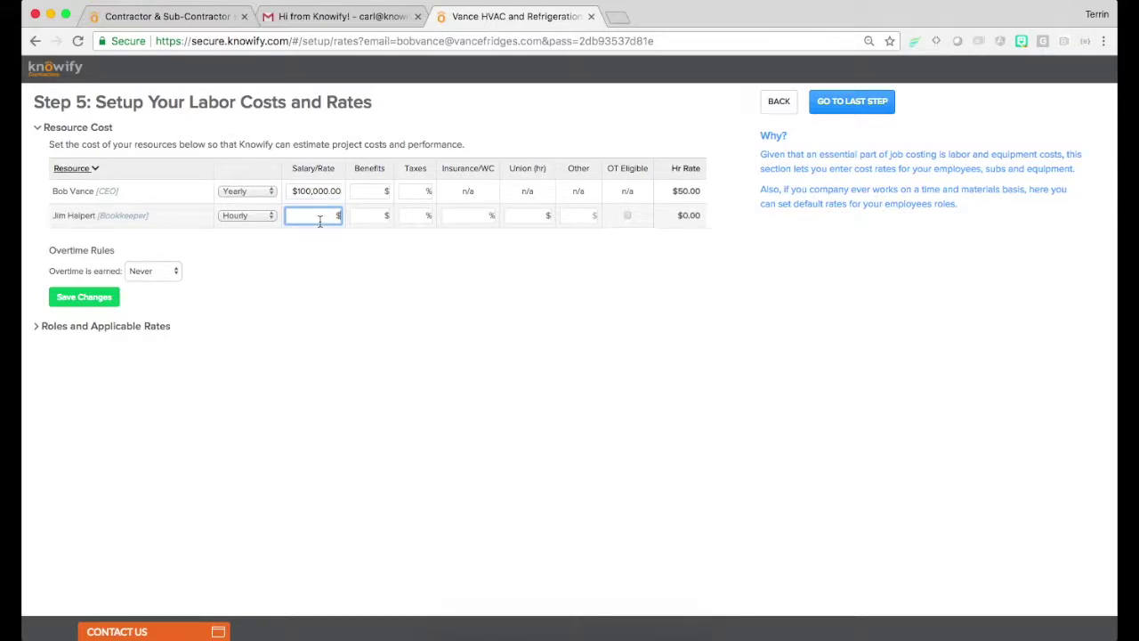
text(30)
click(324, 291)
Keep overtime earned at Never, expand Roles and Applicable Rates, and go to the last step
click(167, 270)
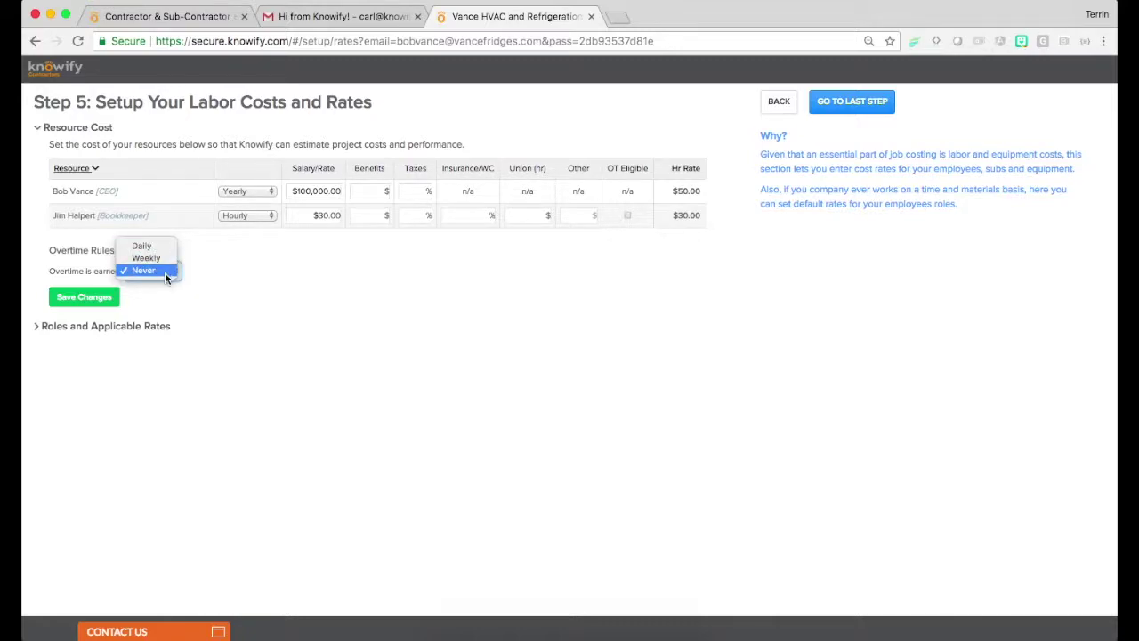
click(154, 299)
click(145, 328)
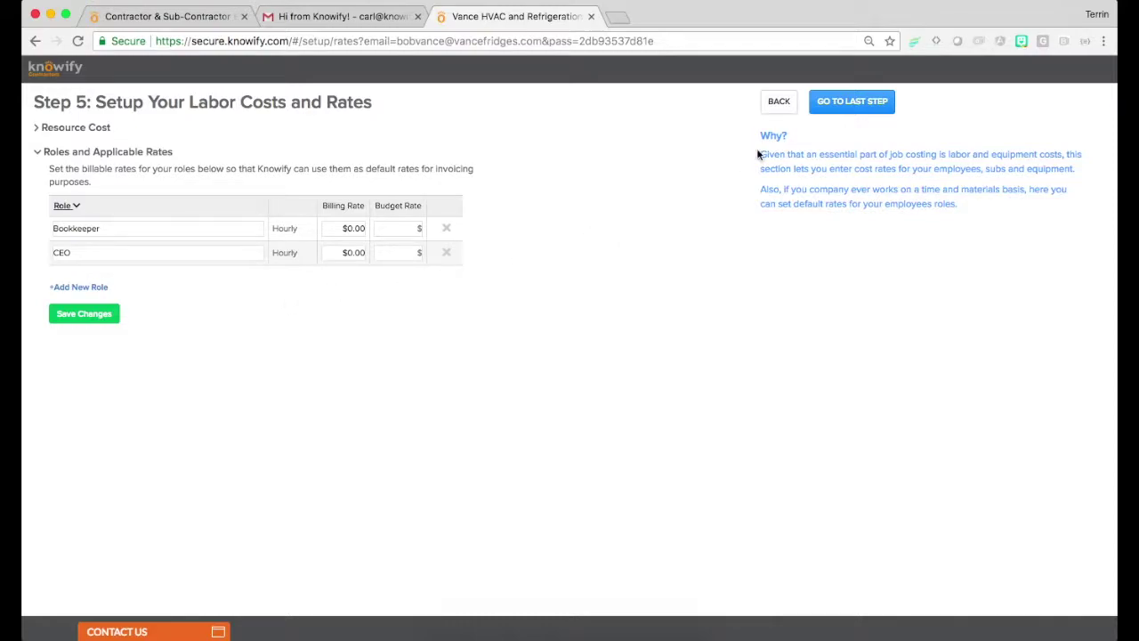
click(836, 106)
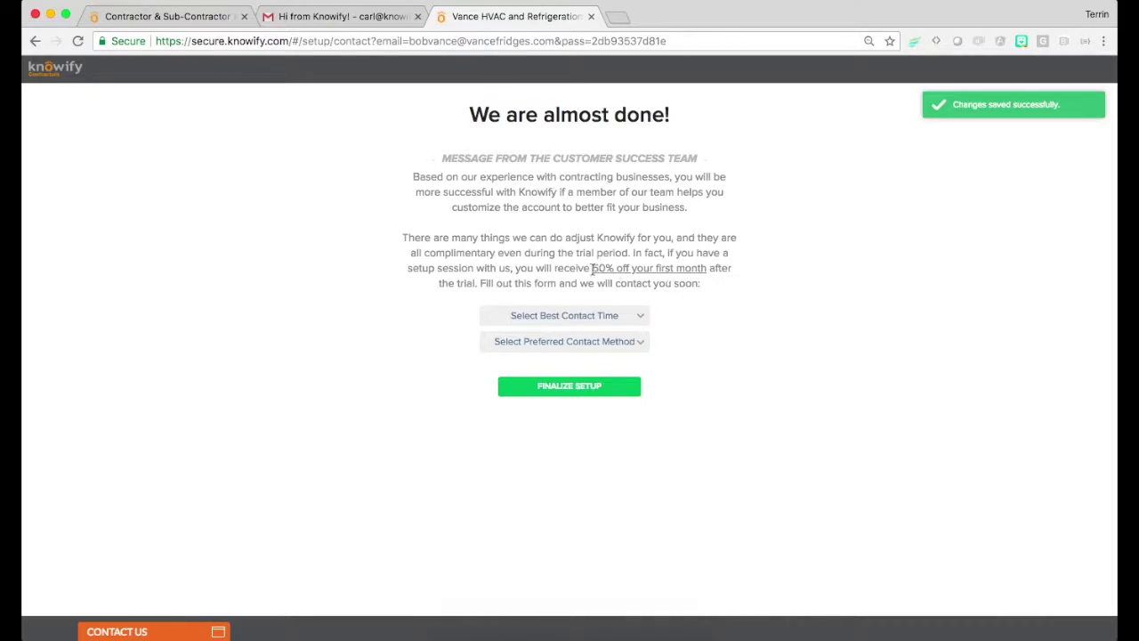
Set the contact preference to Morning by Email and enter the preferred contact e-mail
drag(592, 269, 712, 267)
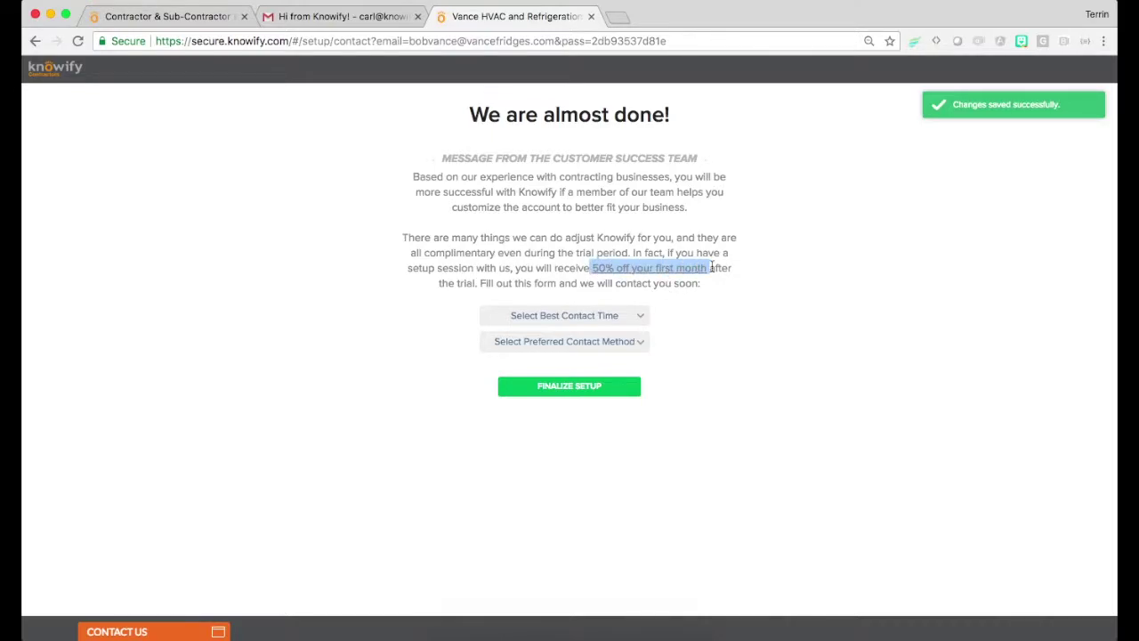
click(712, 267)
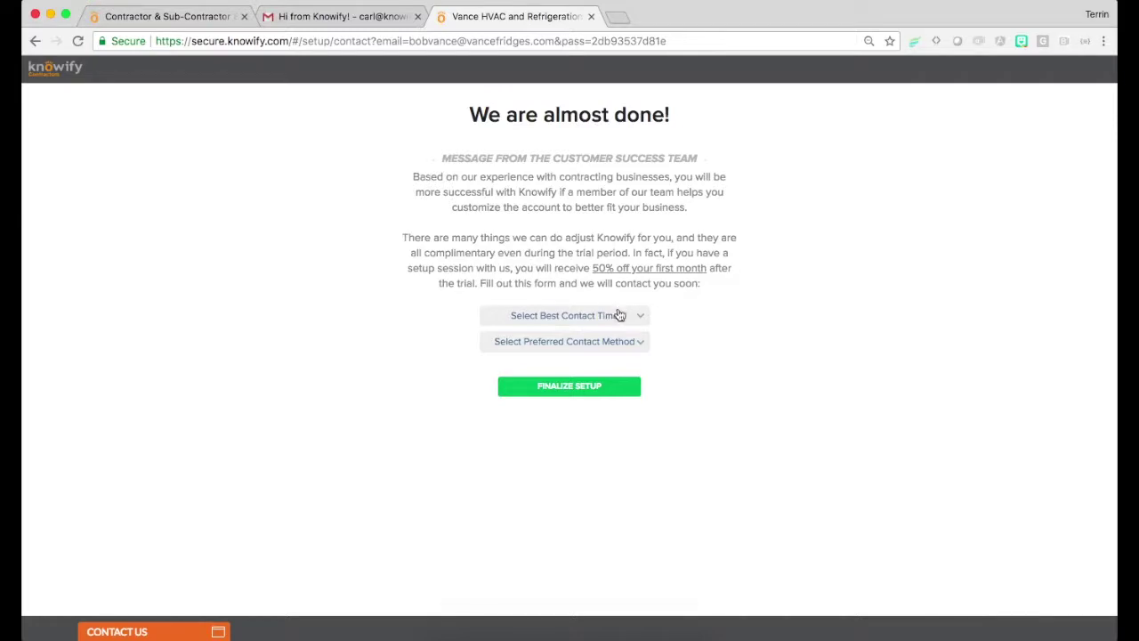
click(620, 315)
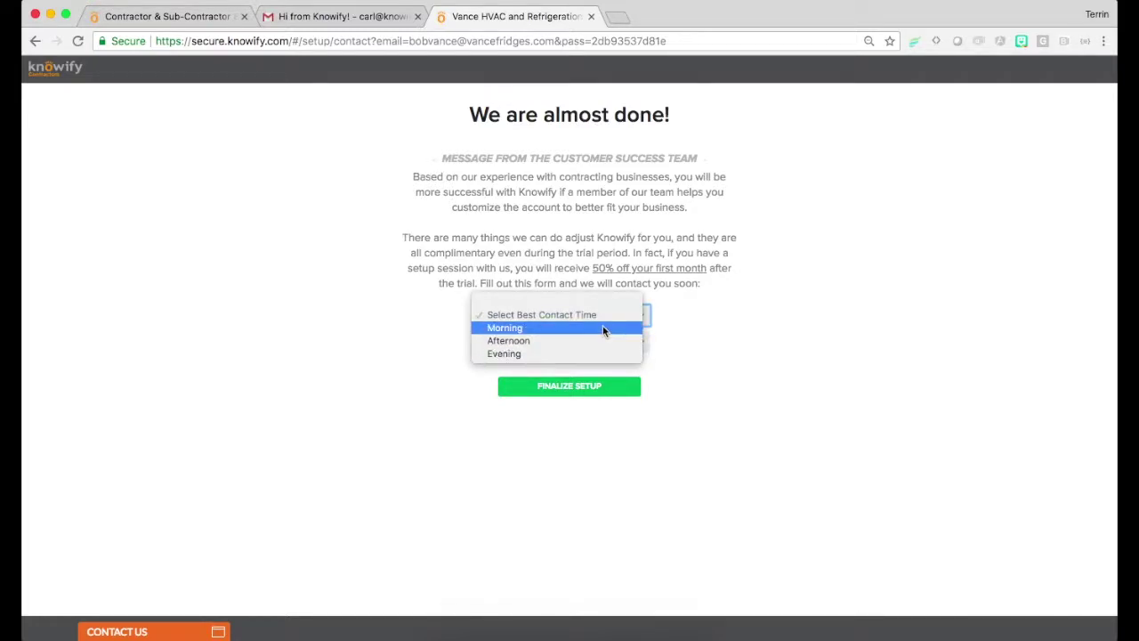
click(603, 329)
click(582, 343)
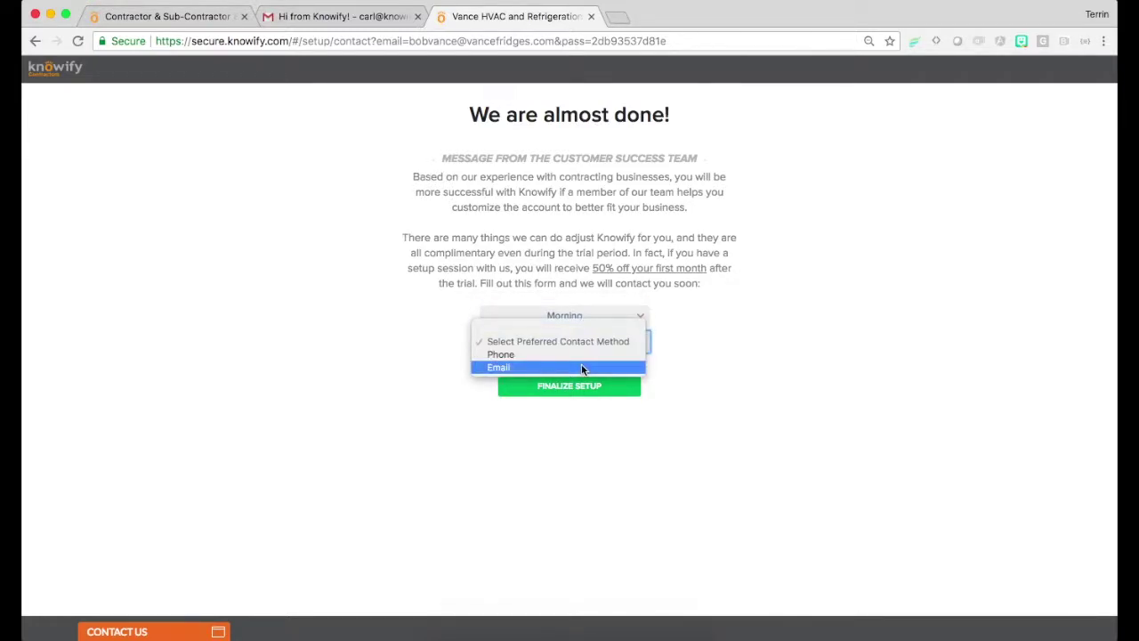
click(583, 368)
click(578, 369)
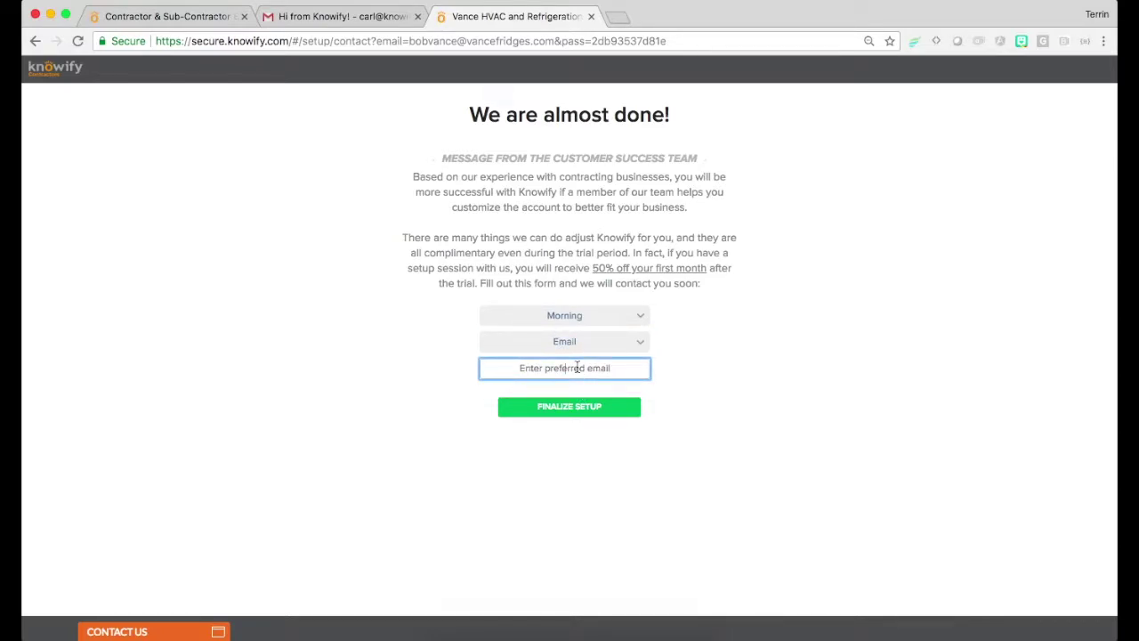
Finalize setup and create the account password, confirming it in the second field
click(545, 408)
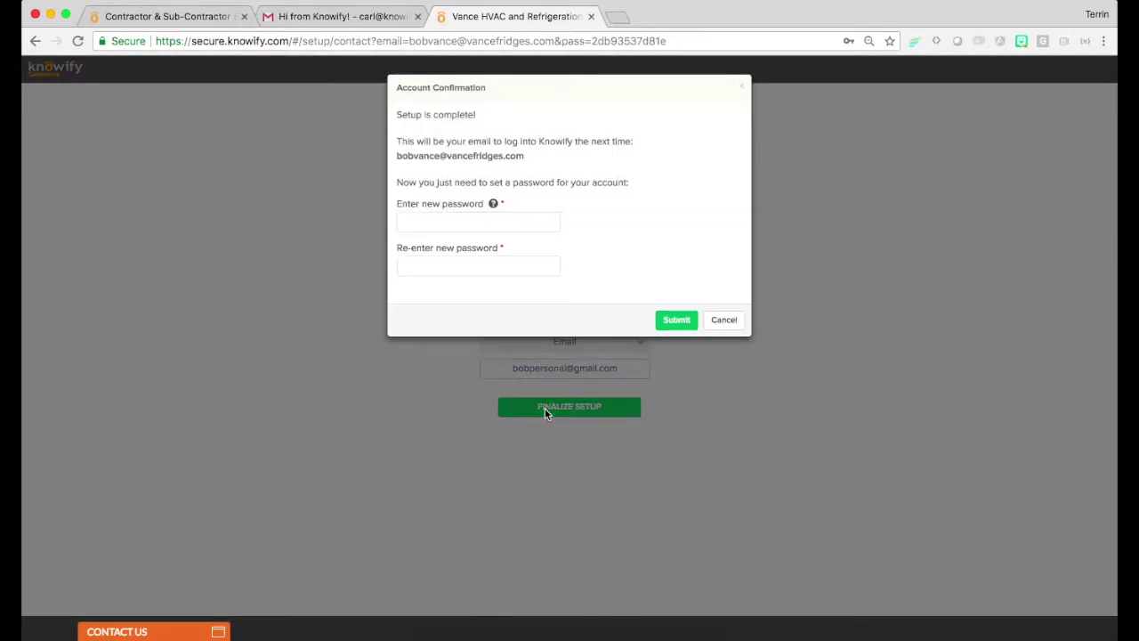
click(472, 220)
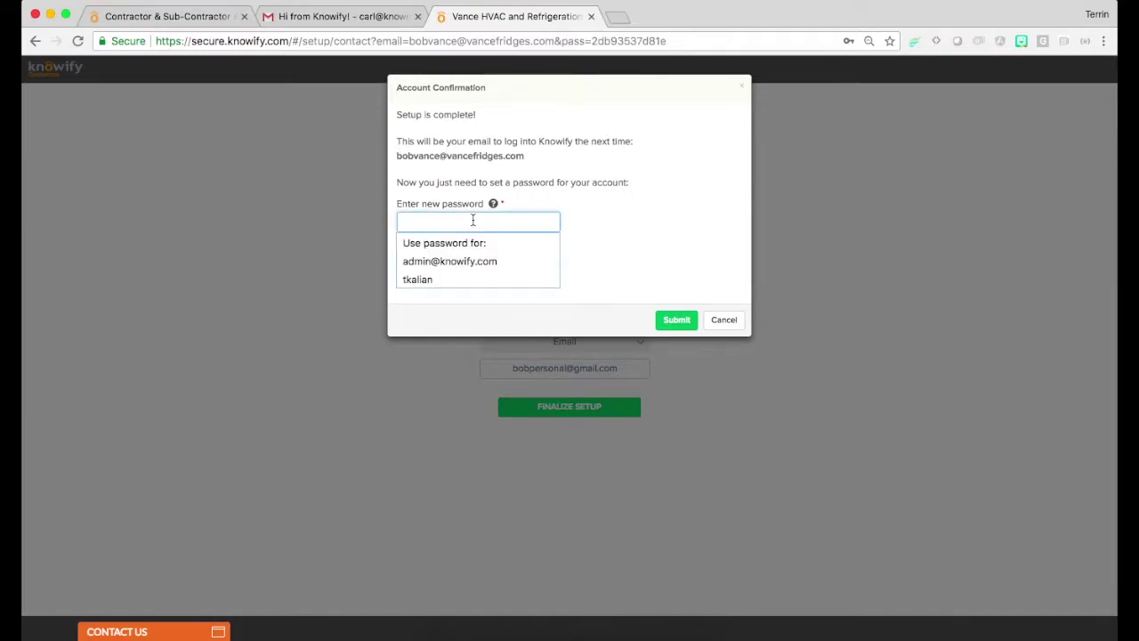
text(•••••••••)
key(Tab)
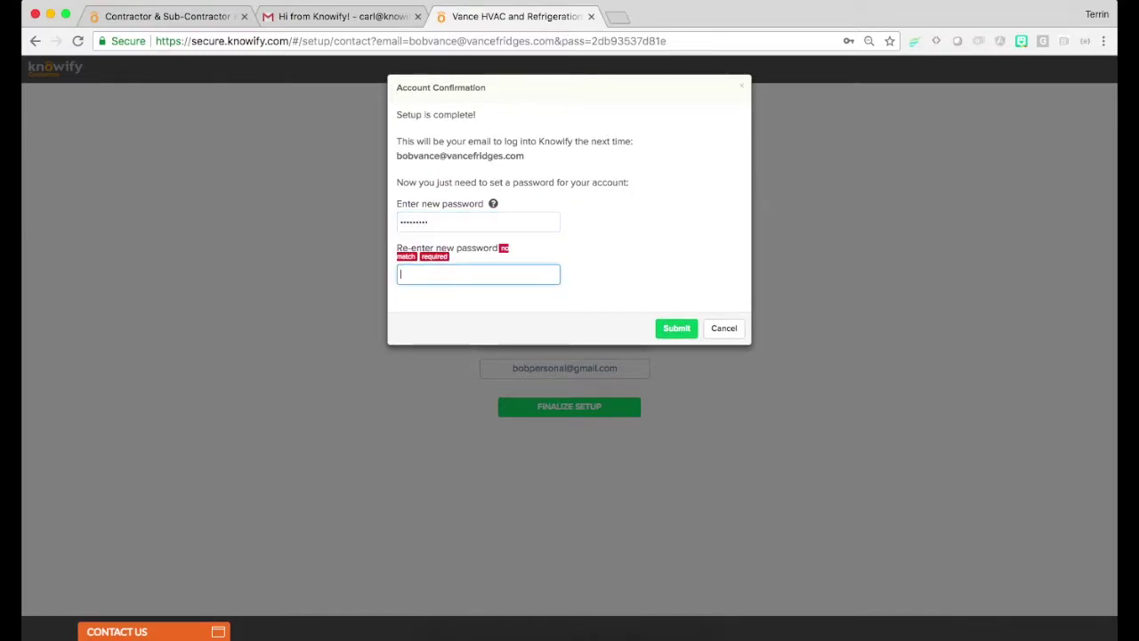
text(•••••••••)
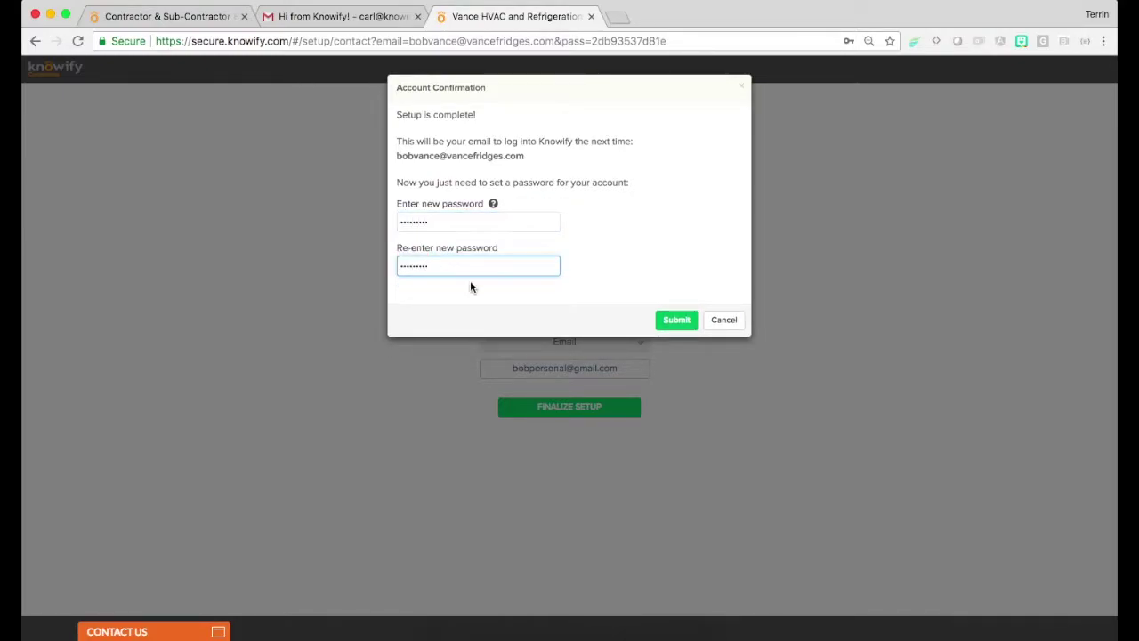
click(669, 323)
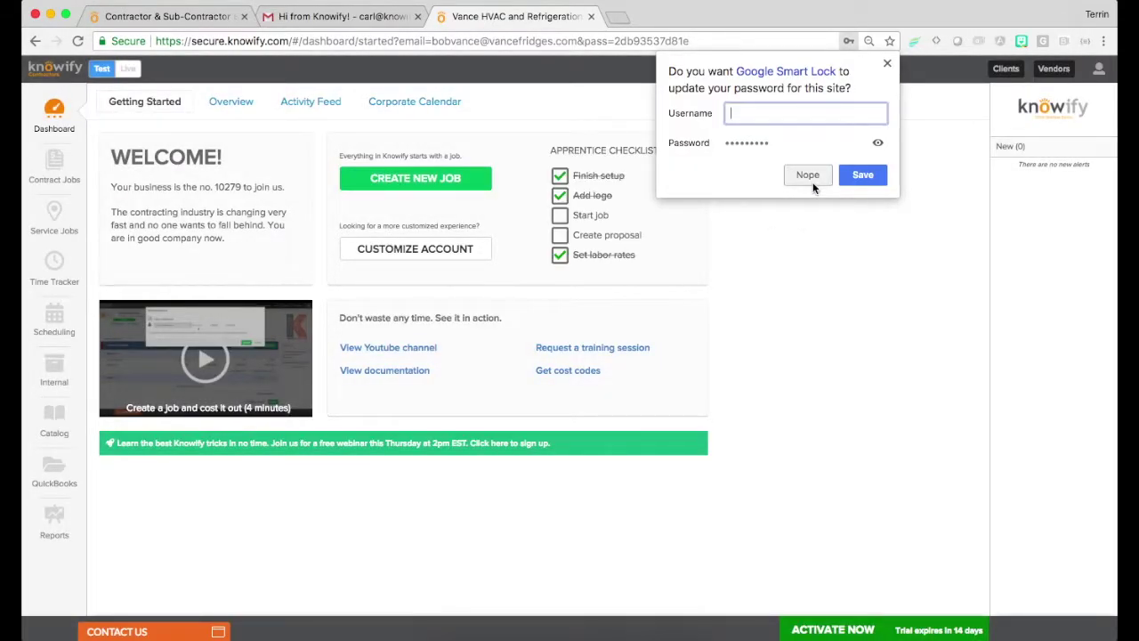
Decline the browser's password save, peek at Customize Account, then return to the dashboard
click(808, 176)
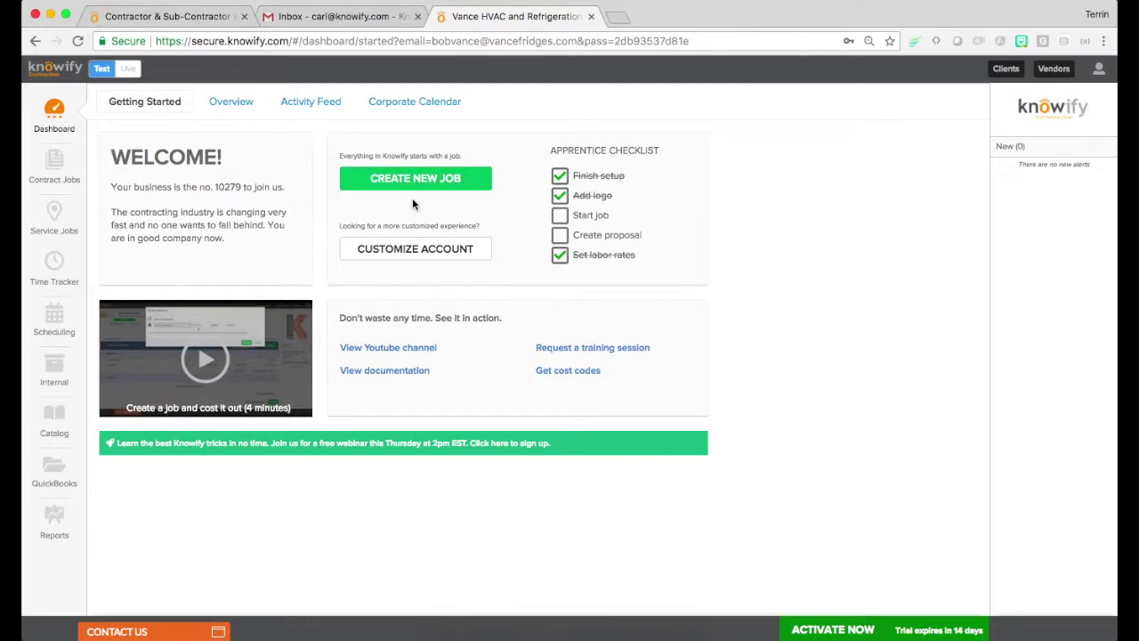
click(417, 253)
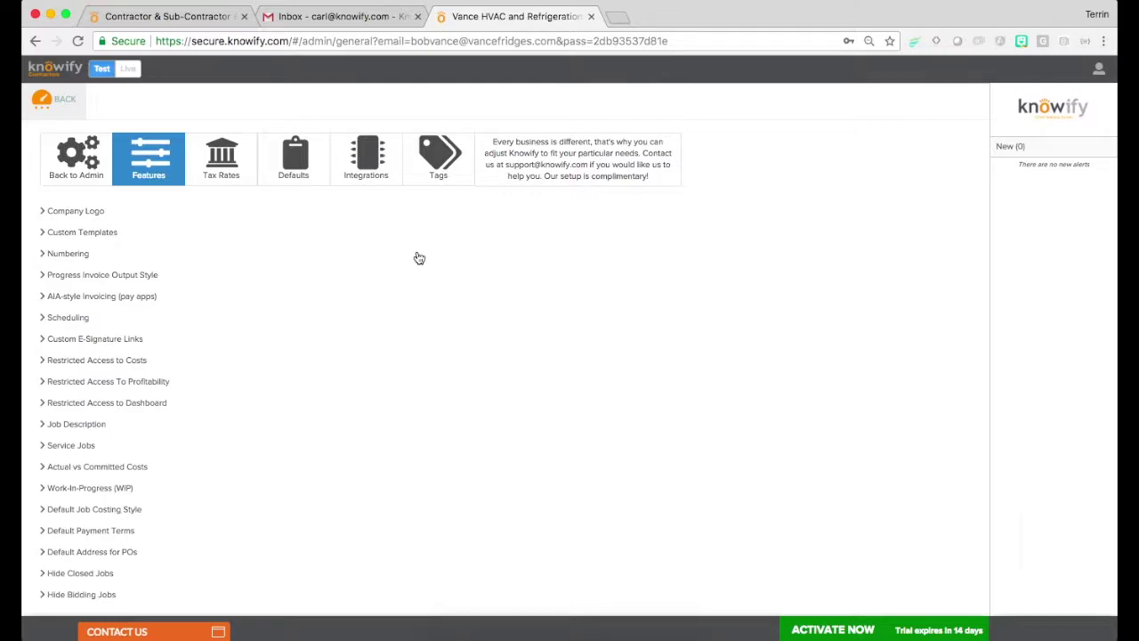
key(super+bracketleft)
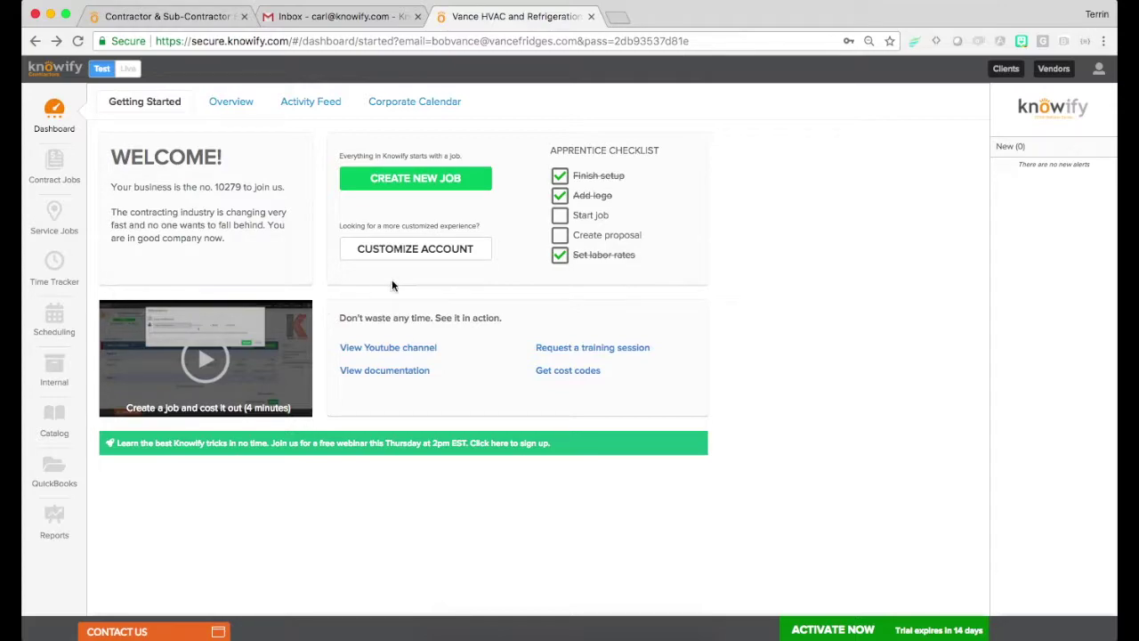
click(1099, 69)
Go to Admin Section > Company, review the company settings, and select Sunday's hours
click(1032, 127)
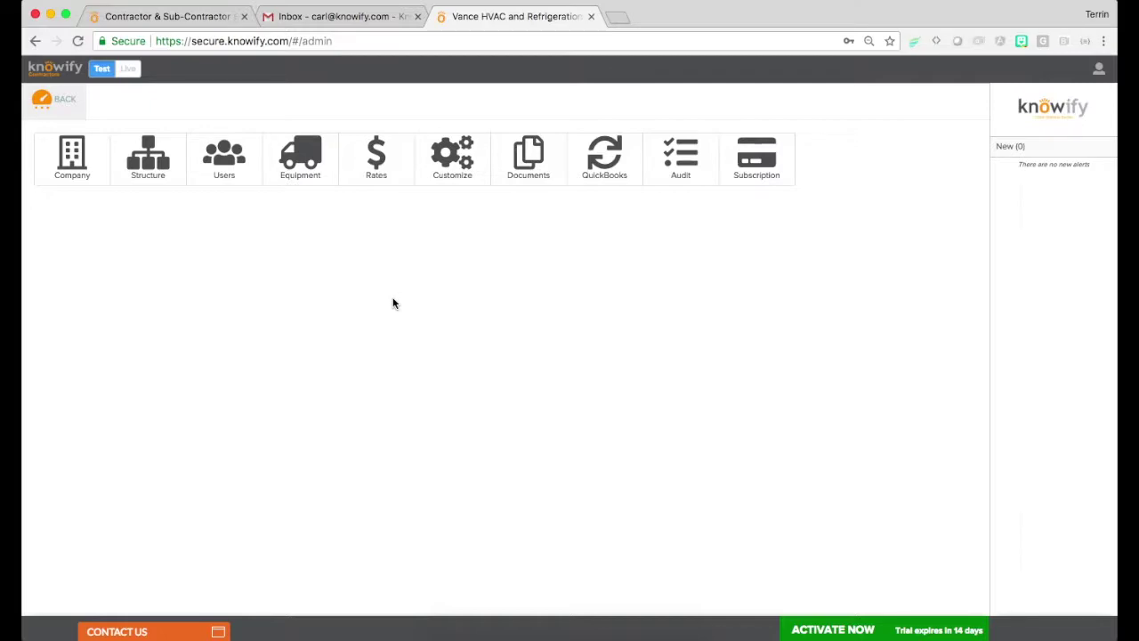
click(84, 177)
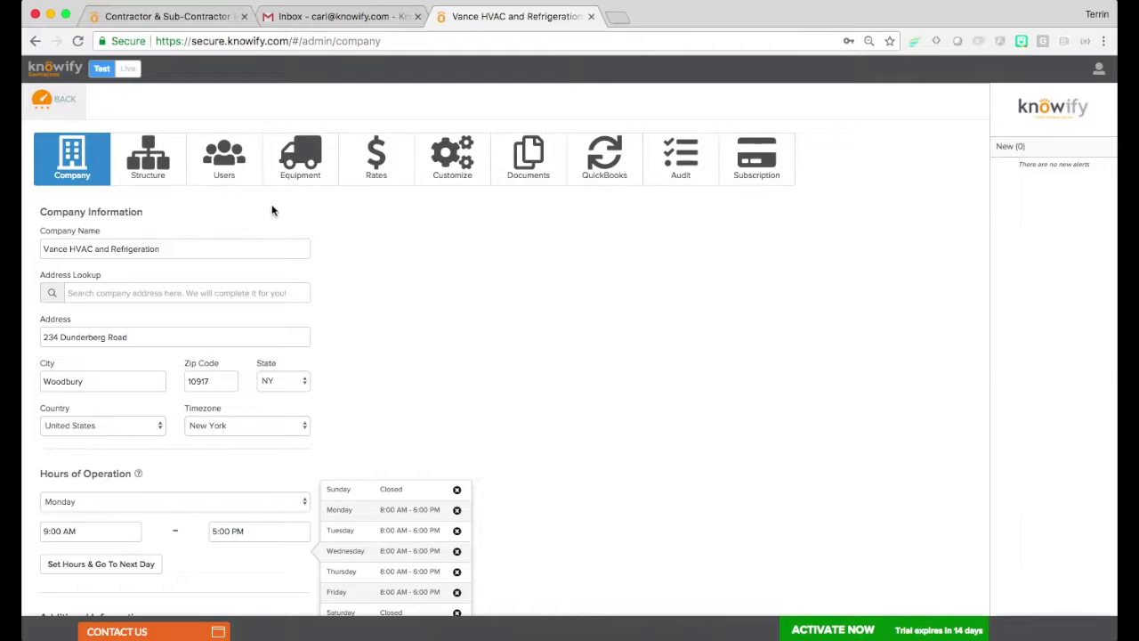
scroll(320, 213, down, 3)
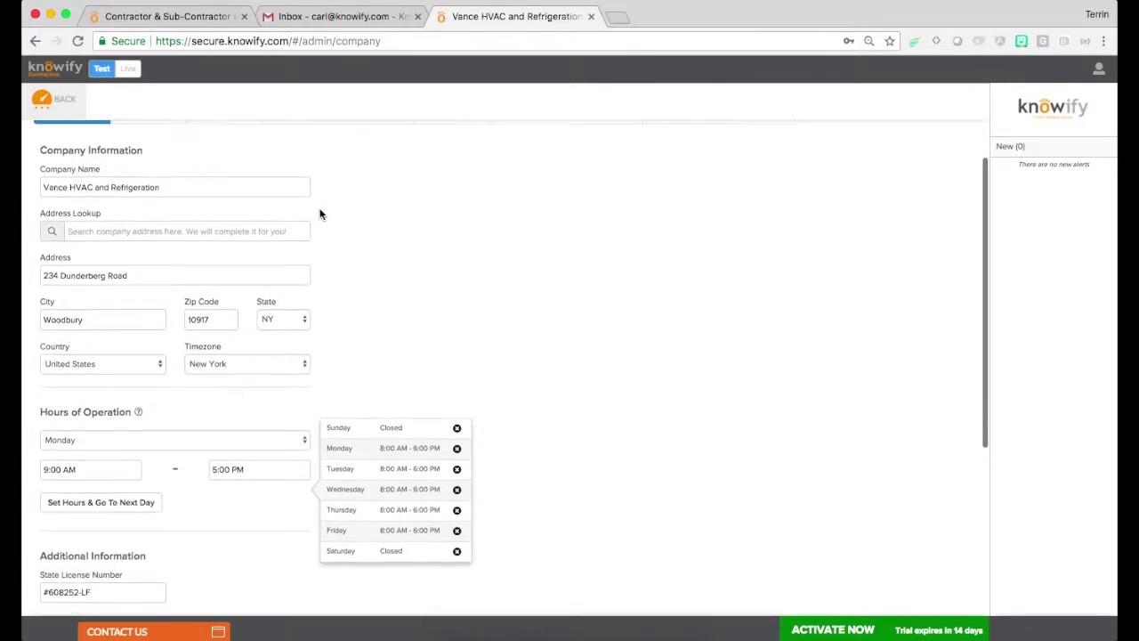
scroll(320, 213, down, 3)
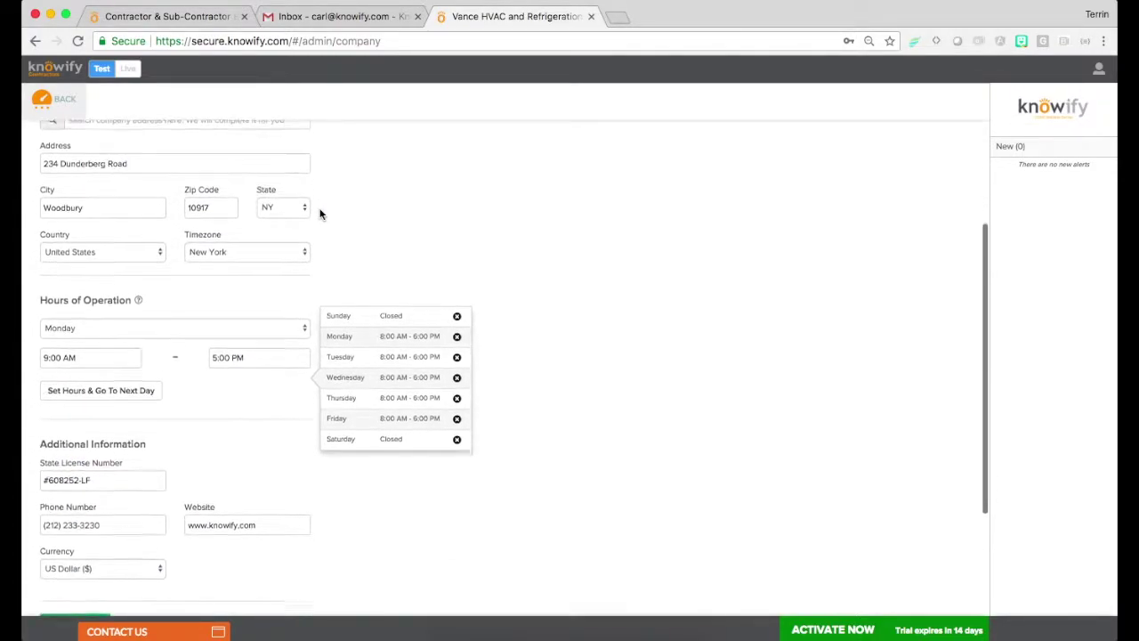
scroll(320, 214, down, 3)
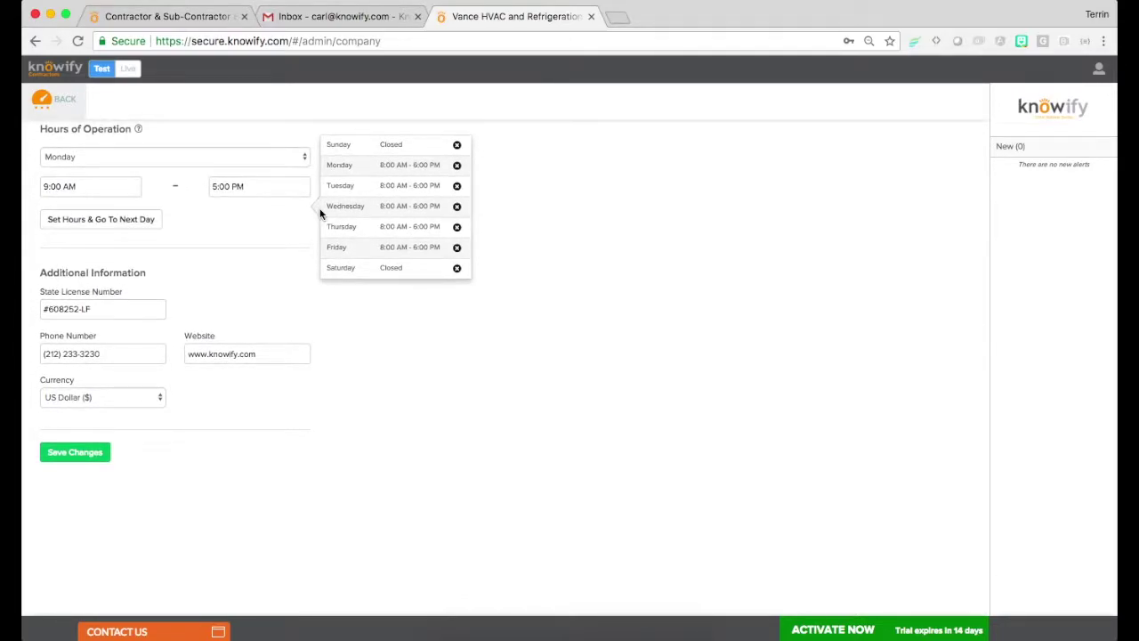
scroll(321, 214, up, 2)
scroll(320, 213, up, 6)
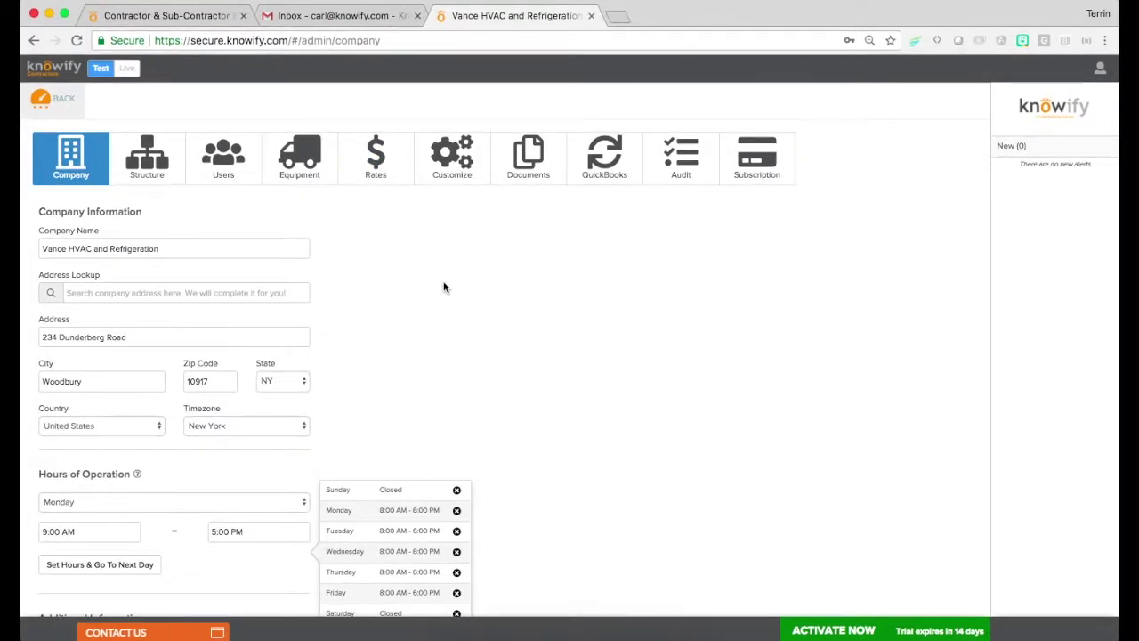
scroll(341, 294, down, 1)
scroll(341, 294, down, 5)
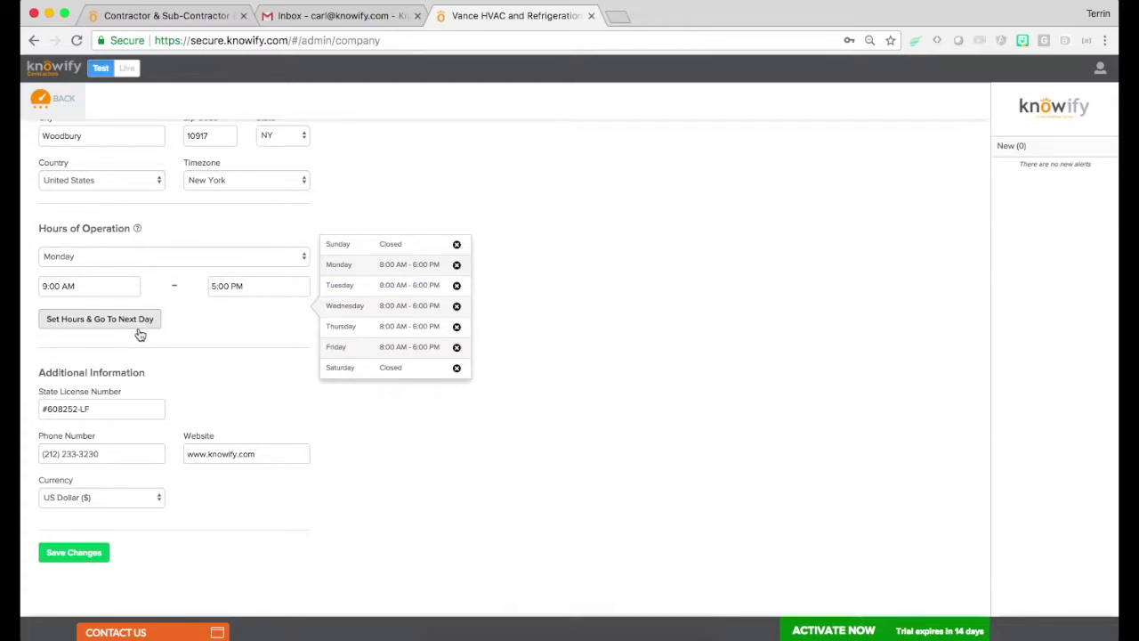
click(394, 256)
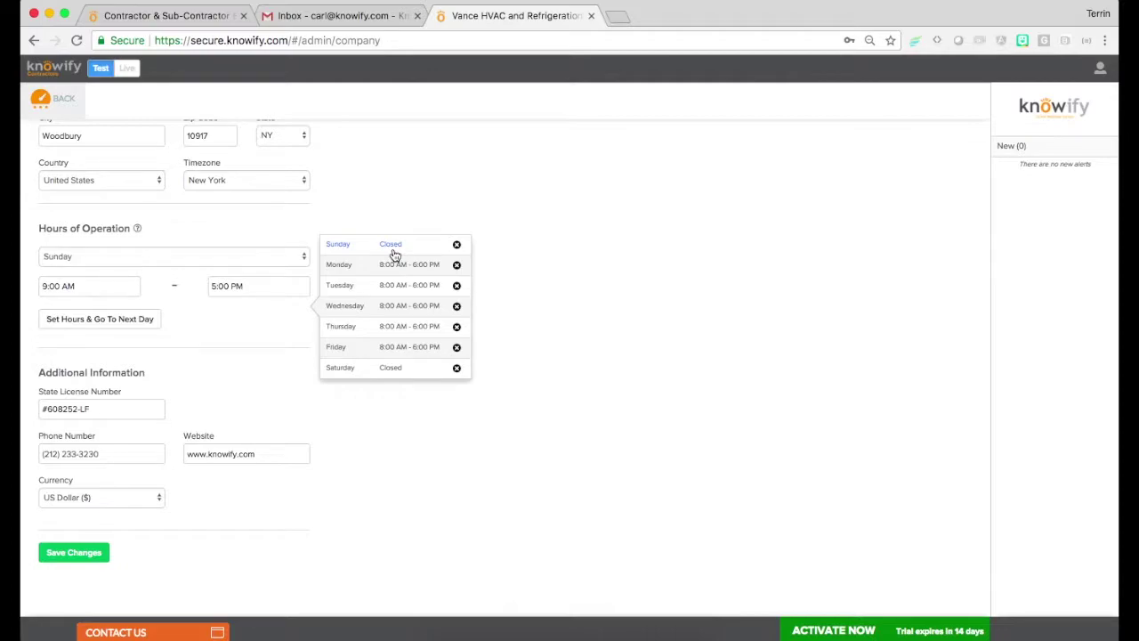
Apply 9:00 AM–5:00 PM hours to Sunday and Saturday
click(97, 325)
click(393, 372)
click(133, 326)
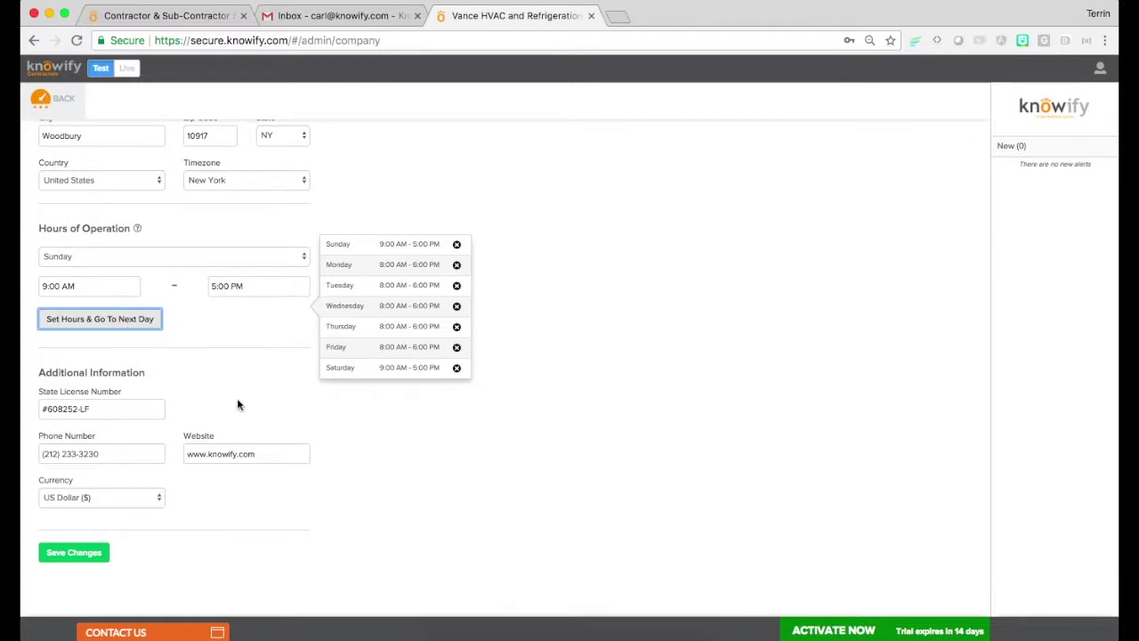
Keep US Dollar as the currency and save the company settings
click(46, 499)
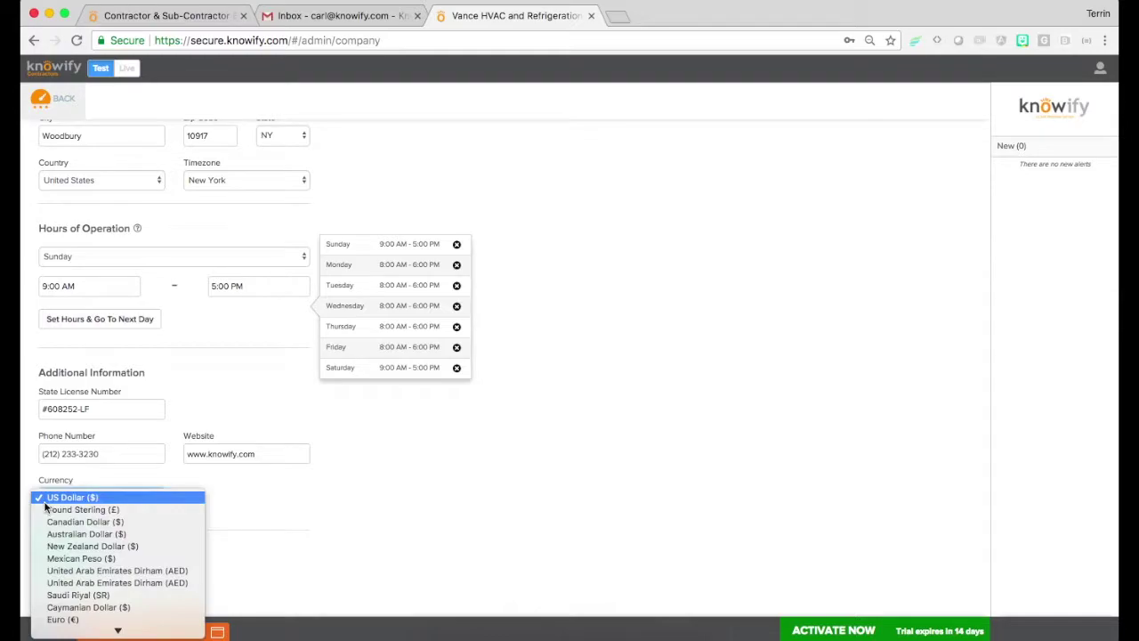
click(250, 553)
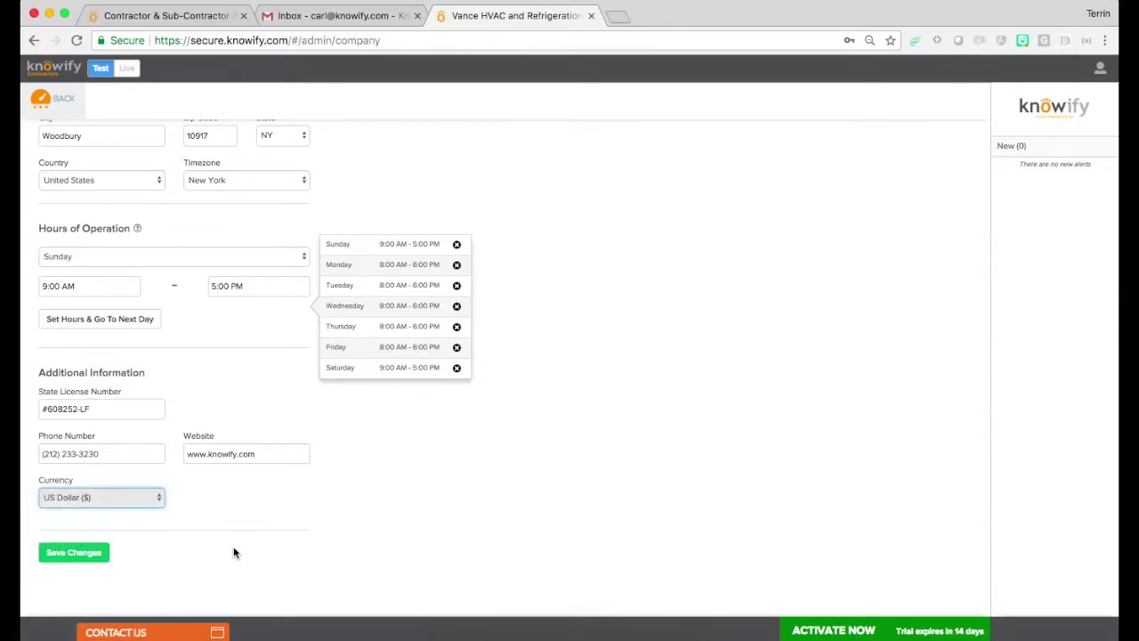
click(93, 558)
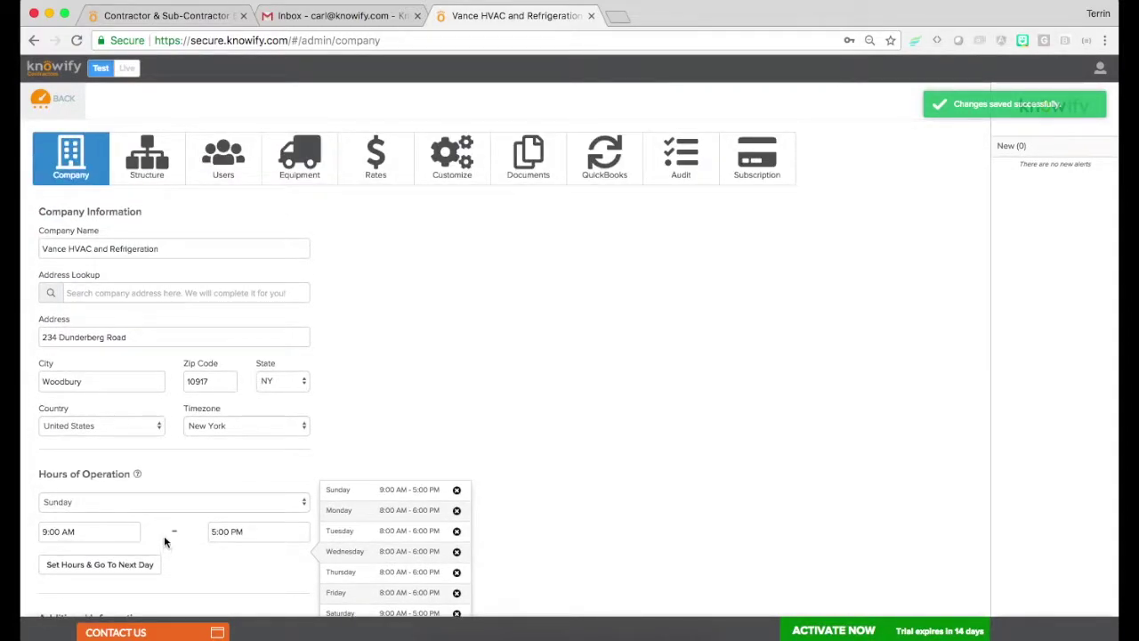
click(150, 183)
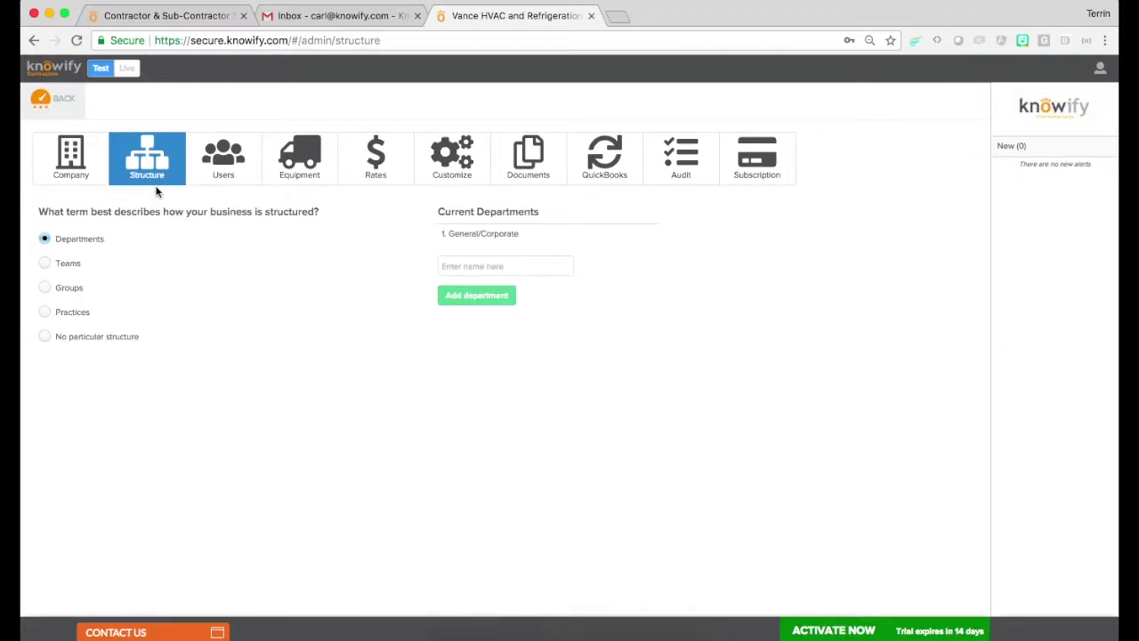
Select the department name field on Structure, then switch to the Users list
click(452, 271)
click(226, 167)
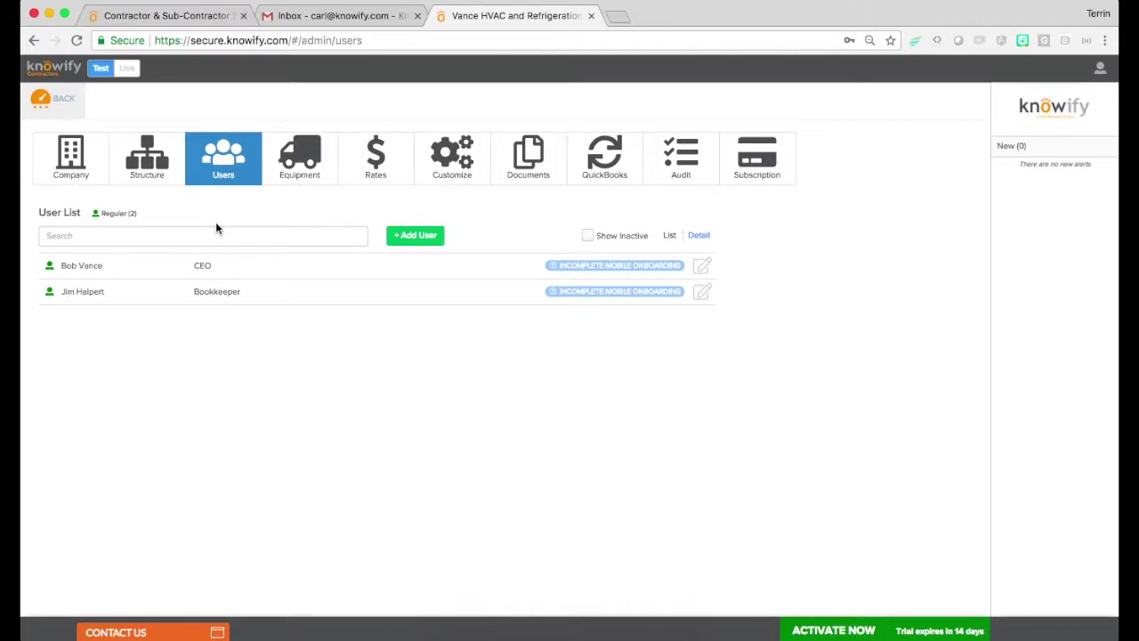
Replace the second user's Bookkeeper role with Foreman and save the change
click(180, 306)
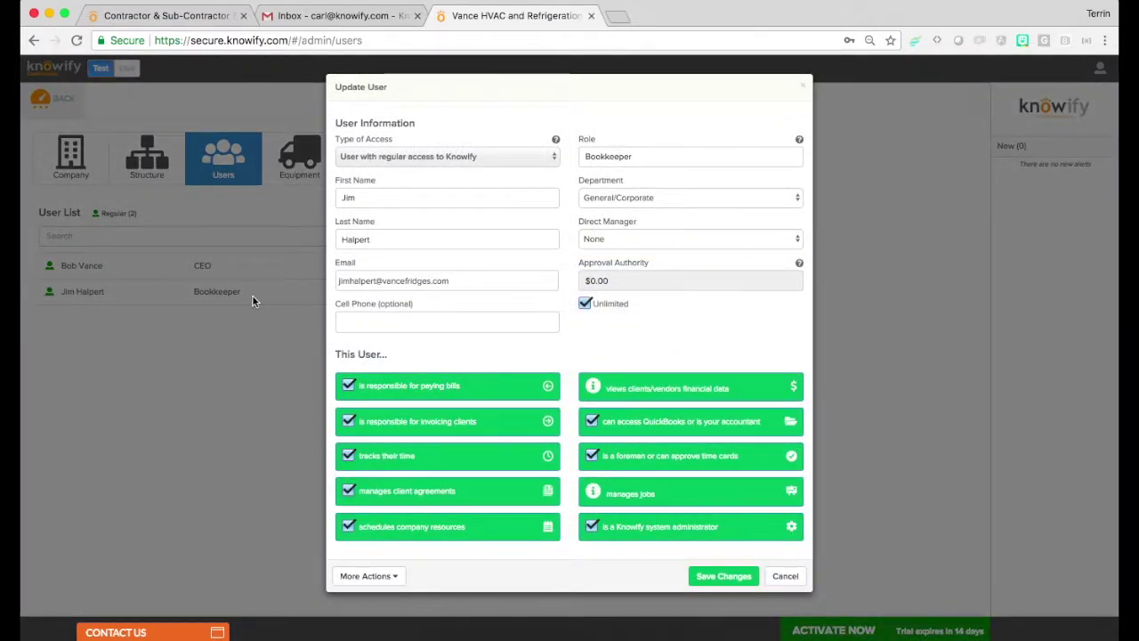
double_click(651, 157)
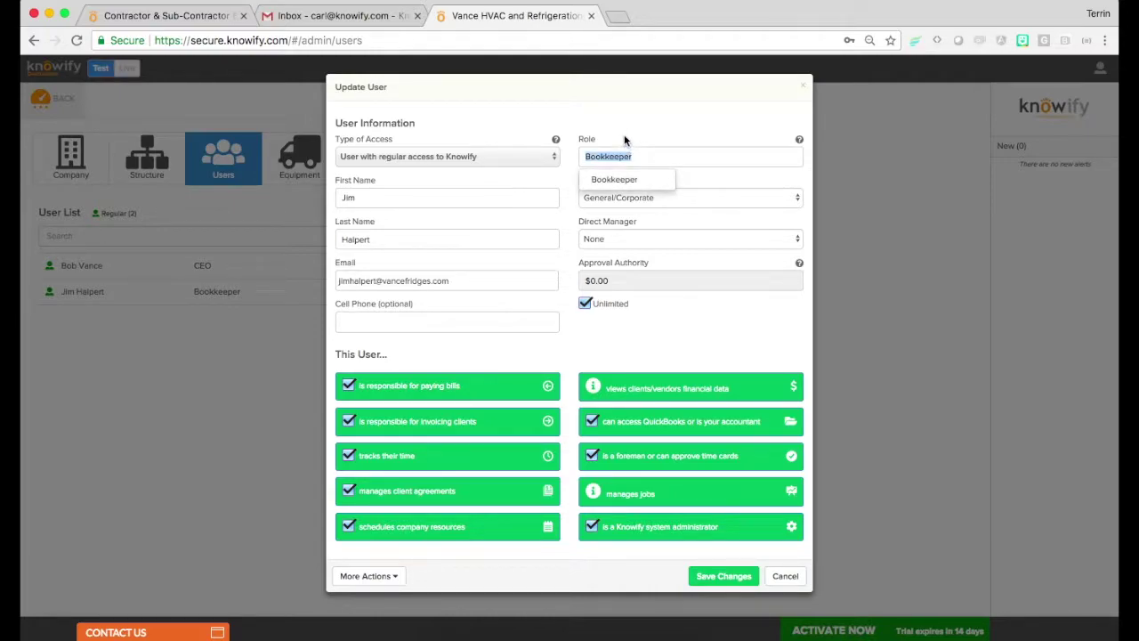
text(Foreman)
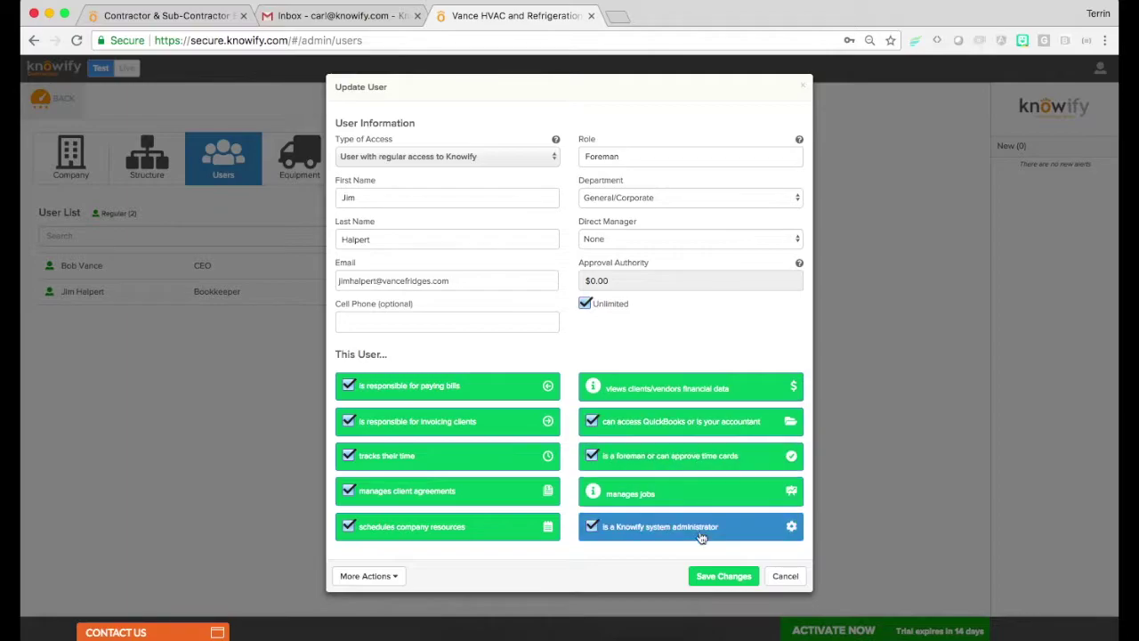
click(704, 575)
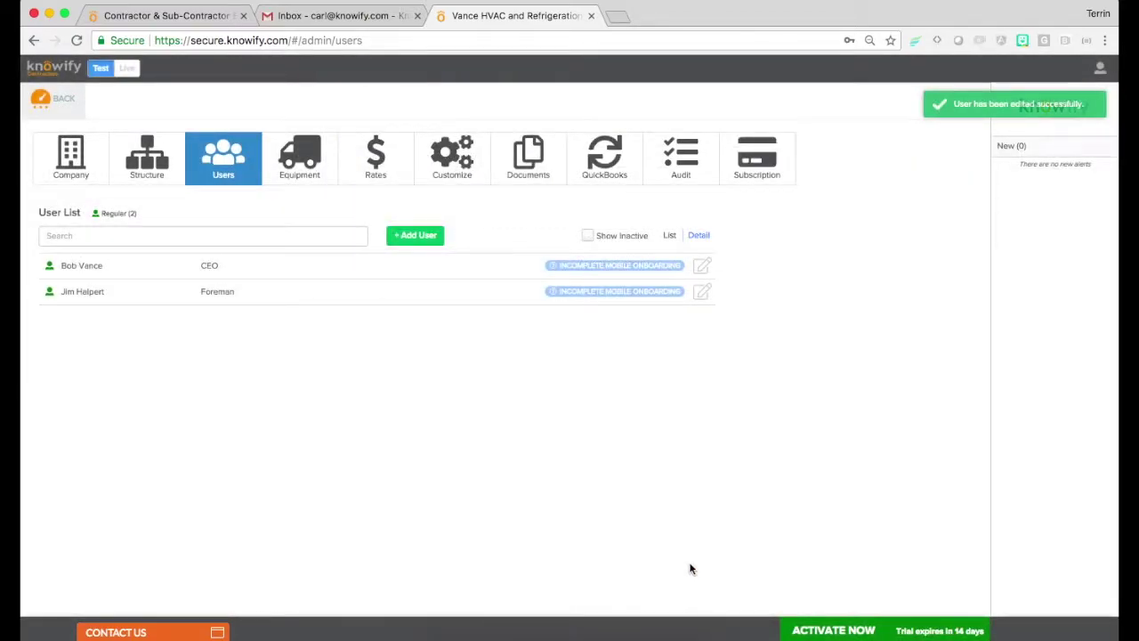
Start a new user with regular access and enter their first and last name
click(414, 235)
click(419, 156)
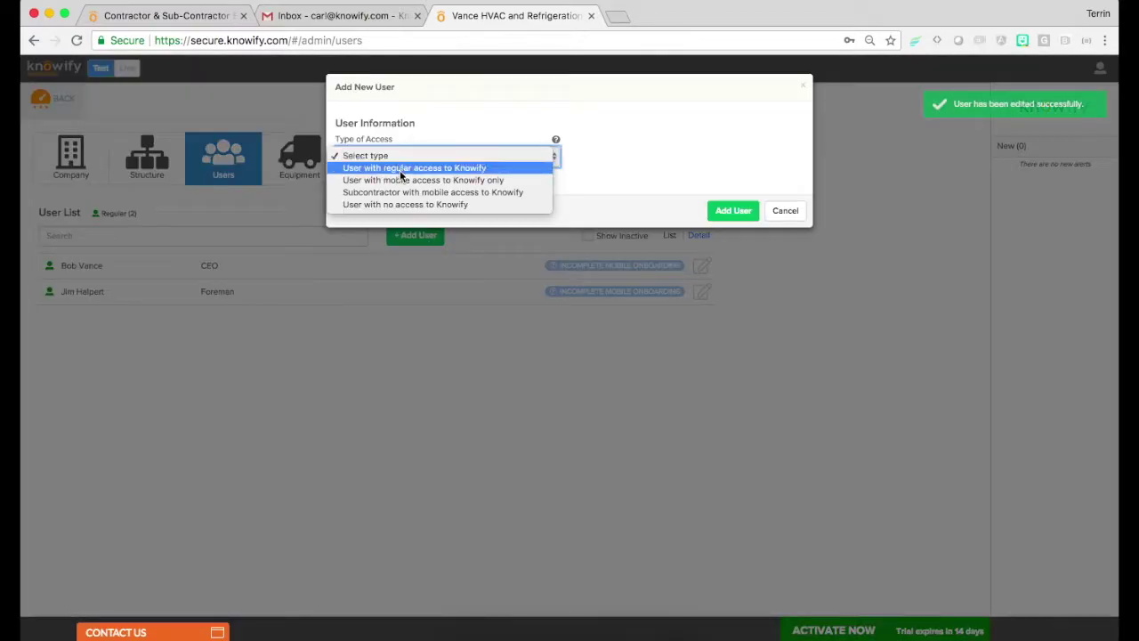
click(399, 168)
click(397, 191)
text(Phyllis)
key(Tab)
text(Vance)
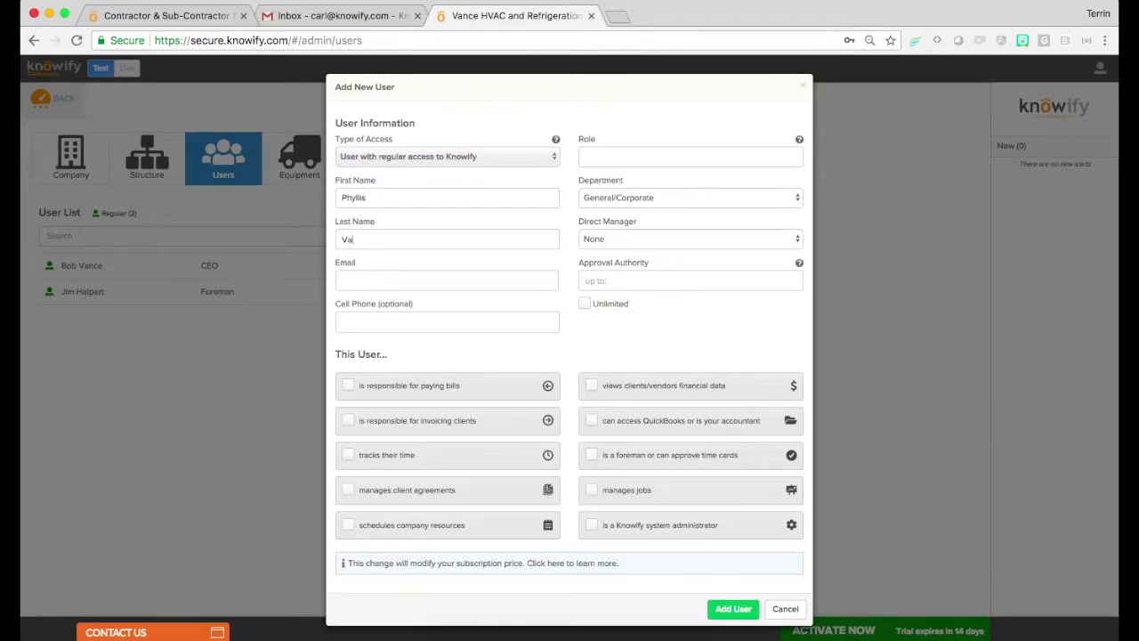
Fill in the user's company e-mail, choose the Bookkeeper role, and add the user
click(409, 276)
text(Phyllis)
click(392, 303)
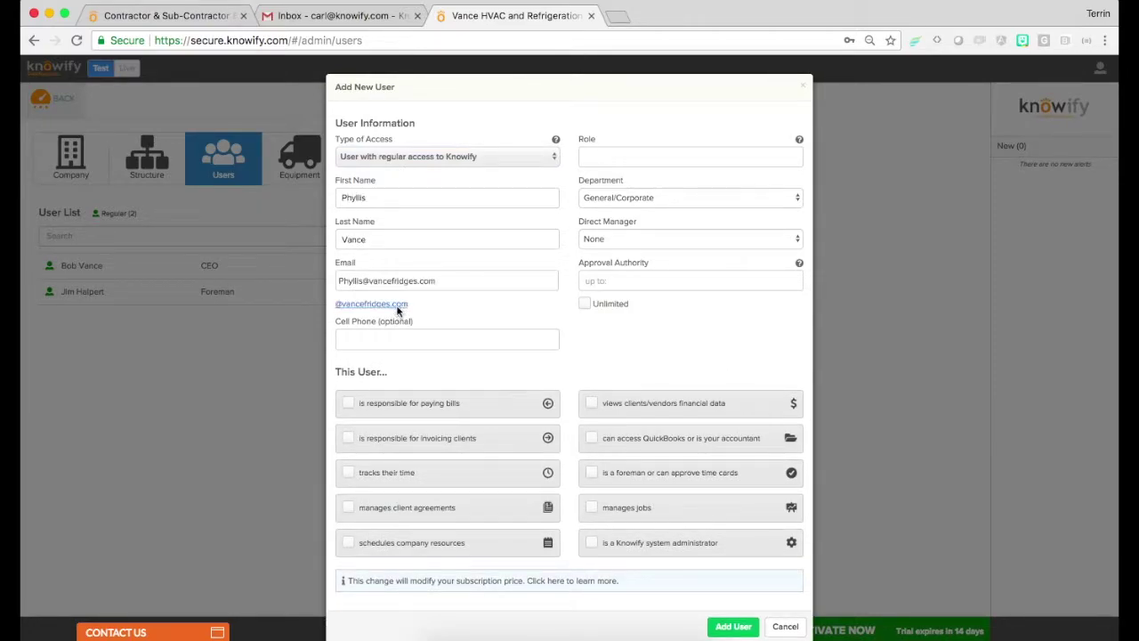
click(587, 157)
click(614, 179)
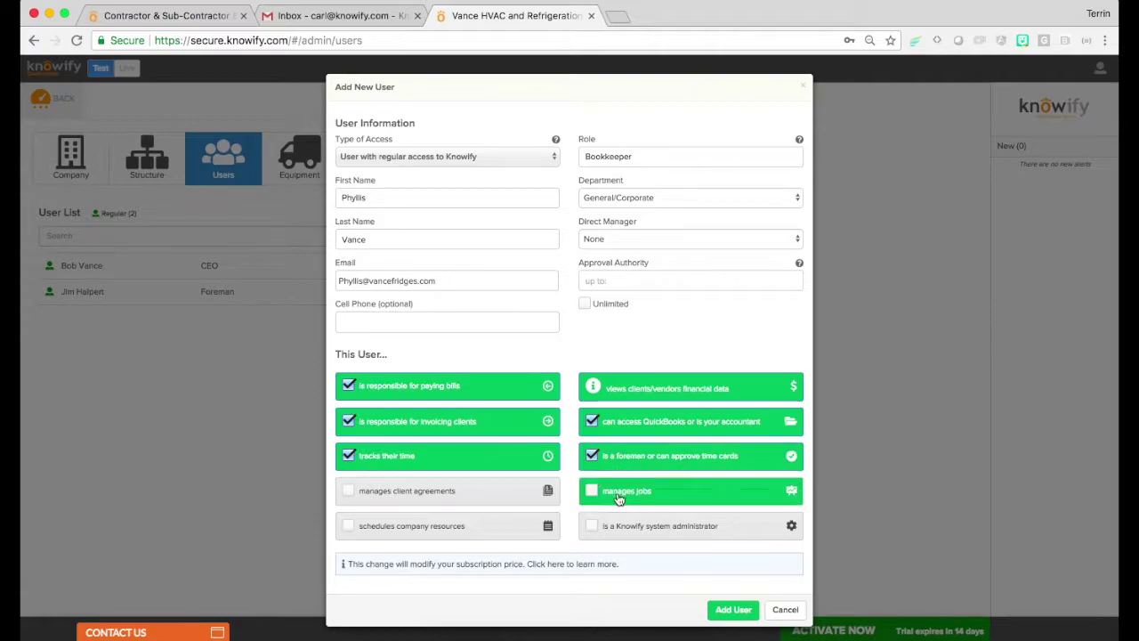
click(733, 611)
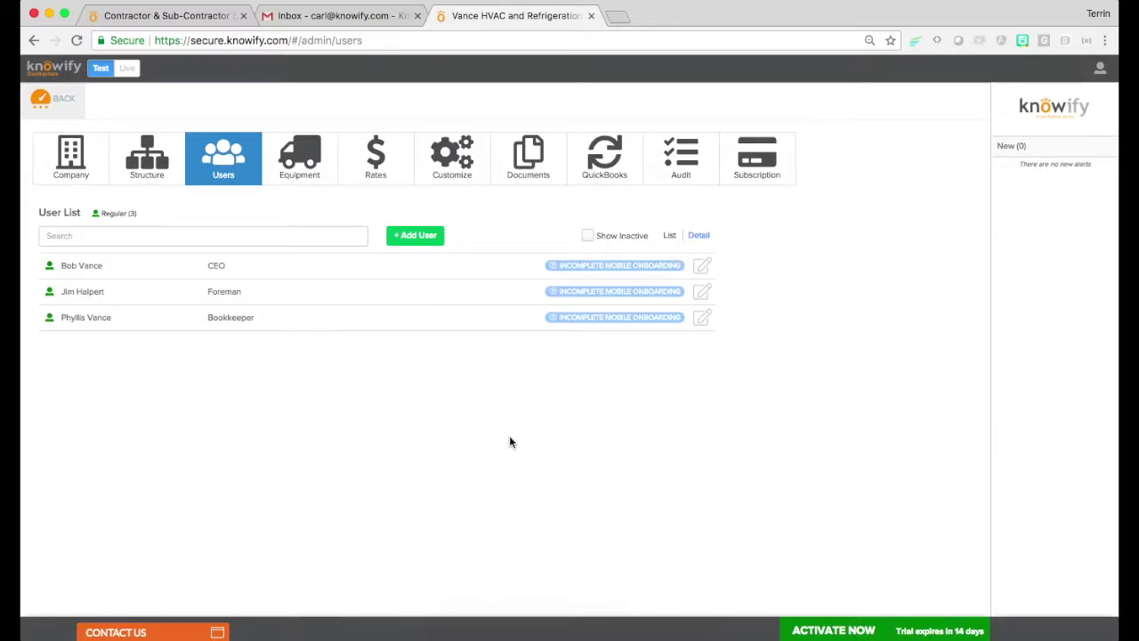
Open another new-user form, try mobile-only then no access, and cancel it
click(406, 234)
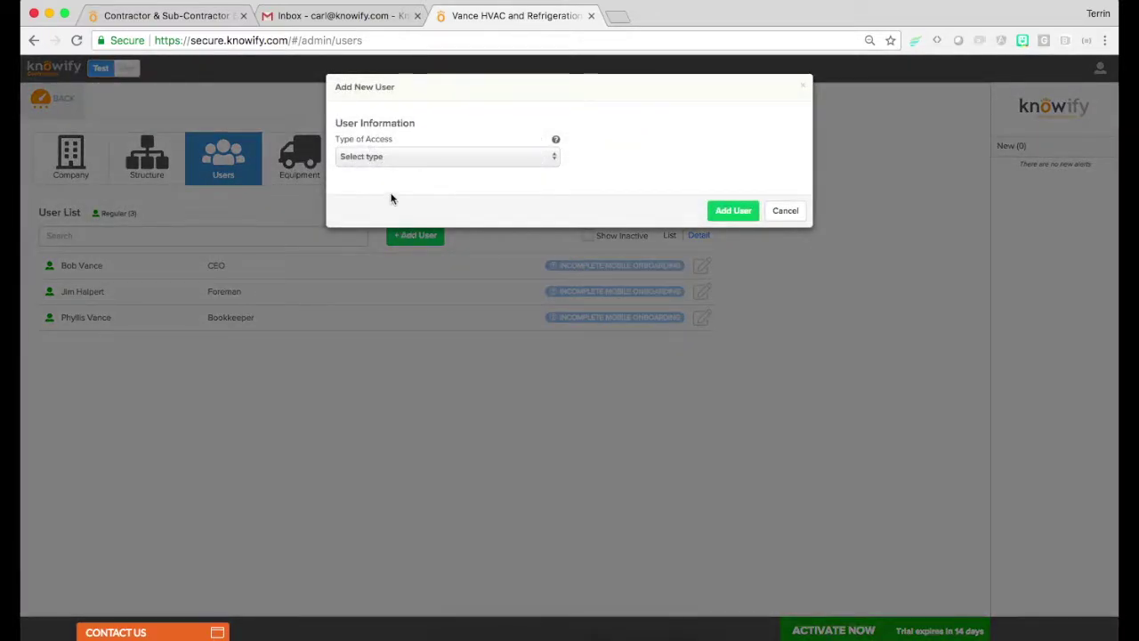
click(380, 158)
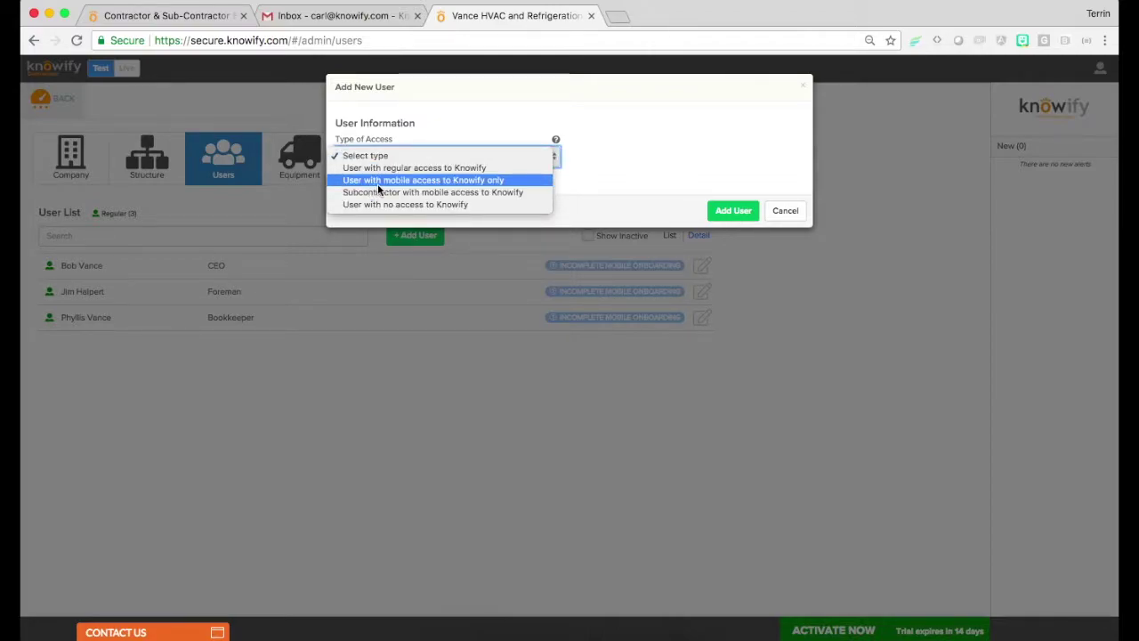
click(525, 182)
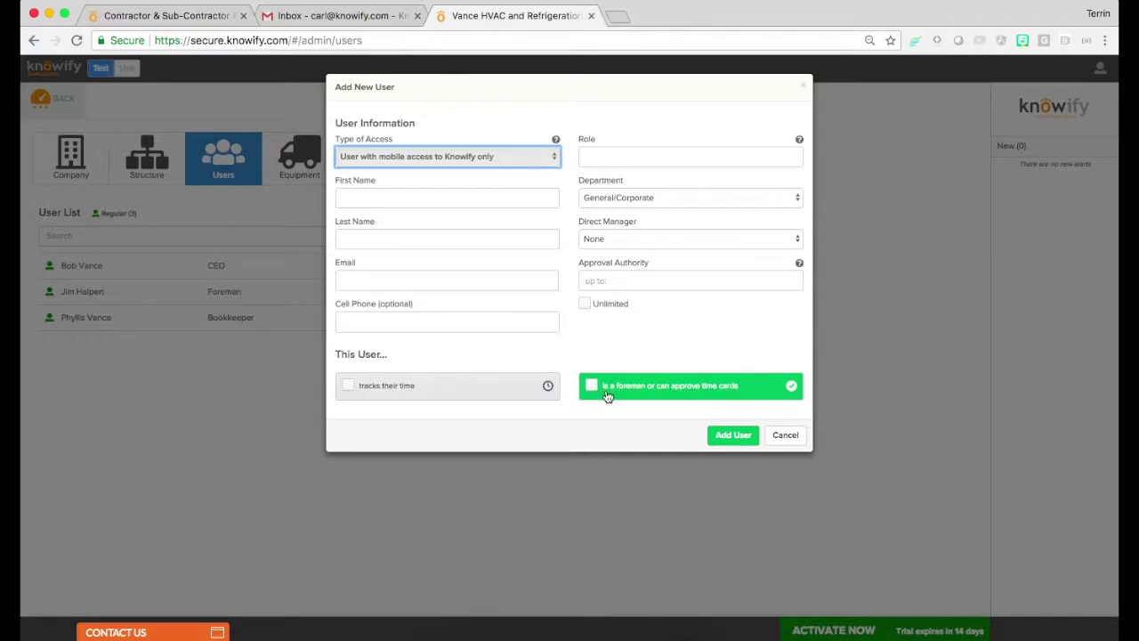
click(457, 158)
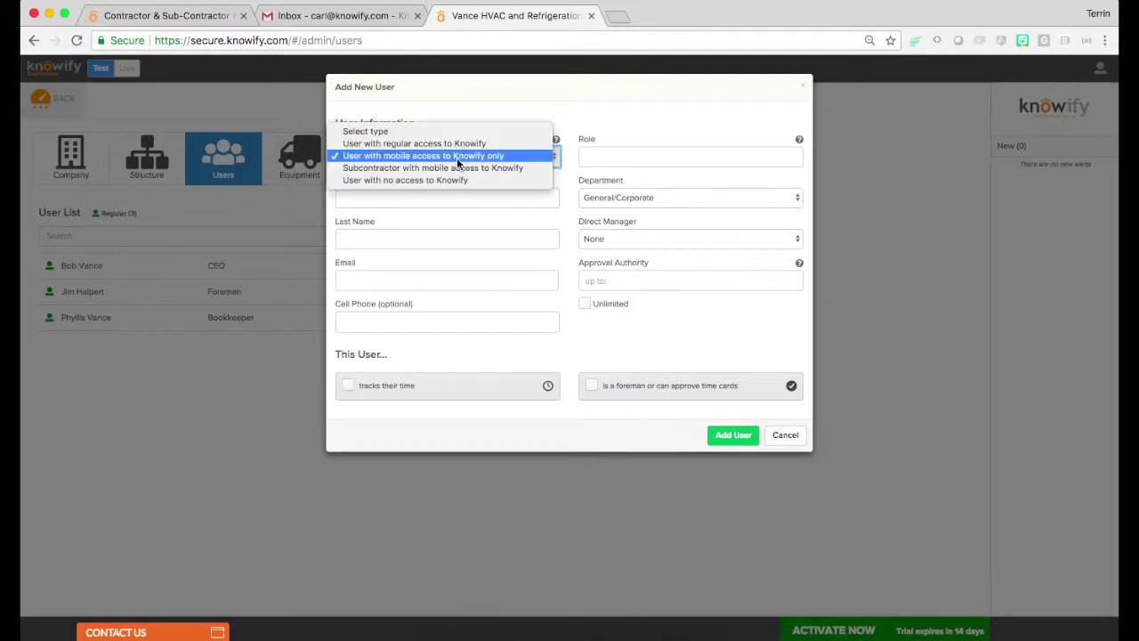
click(453, 180)
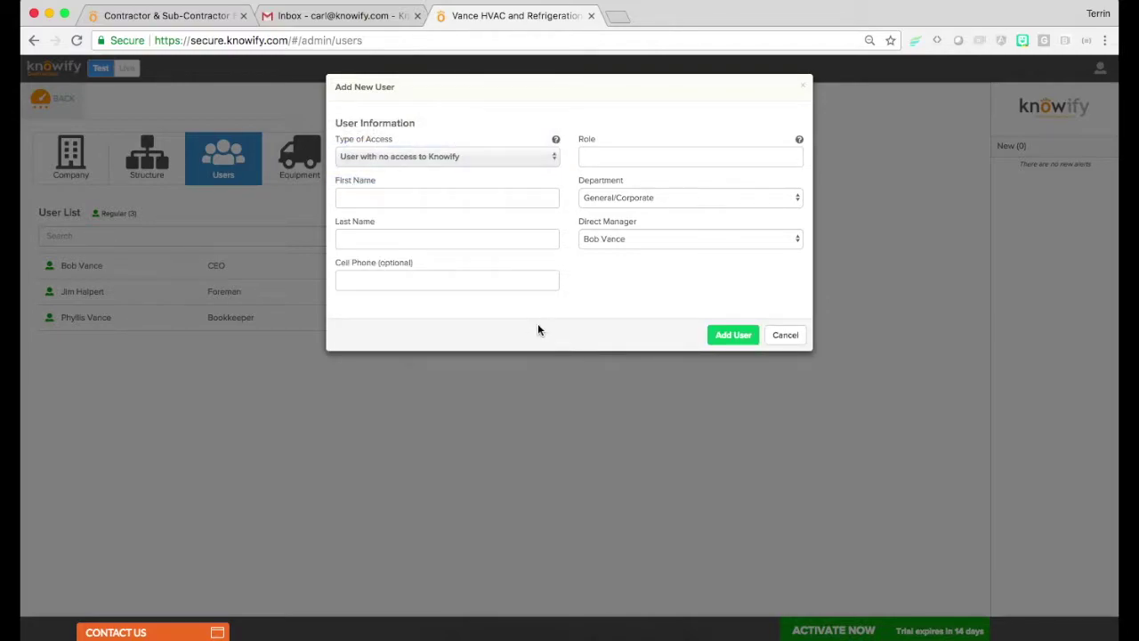
click(786, 343)
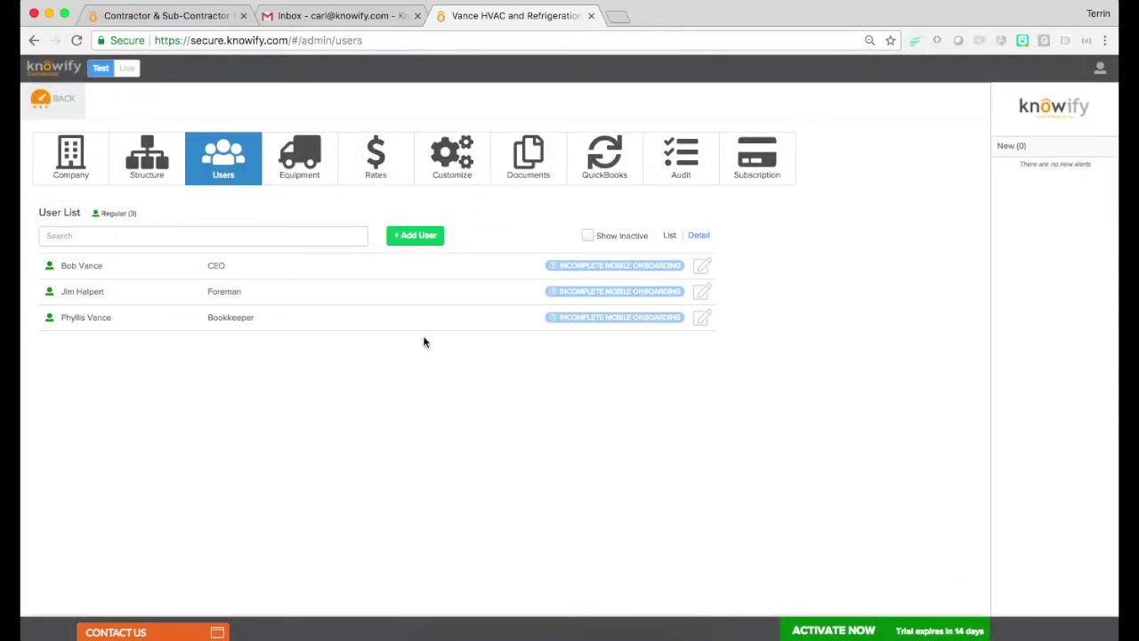
Add an Excavator with the Equipment role to the equipment list
click(326, 158)
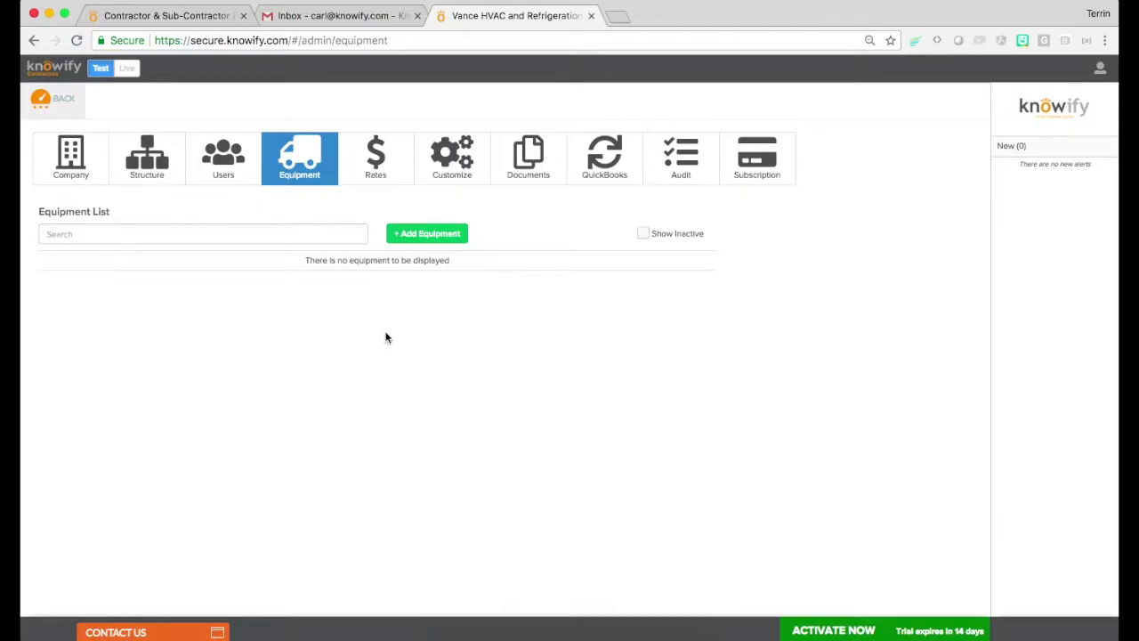
click(445, 233)
click(486, 132)
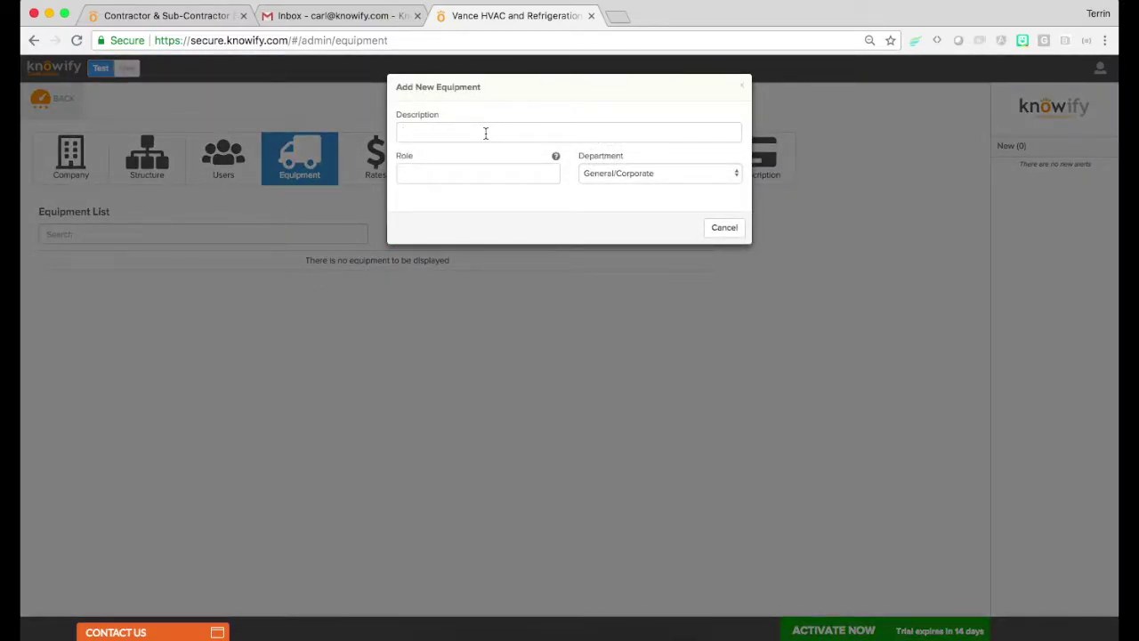
text(Excavator)
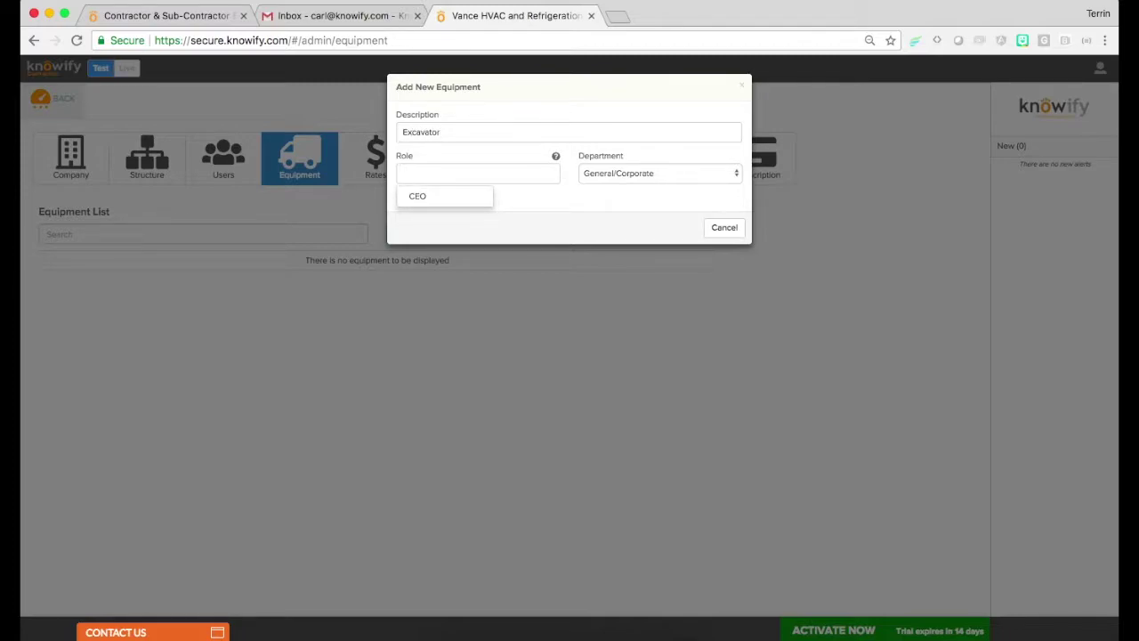
text(Equipment)
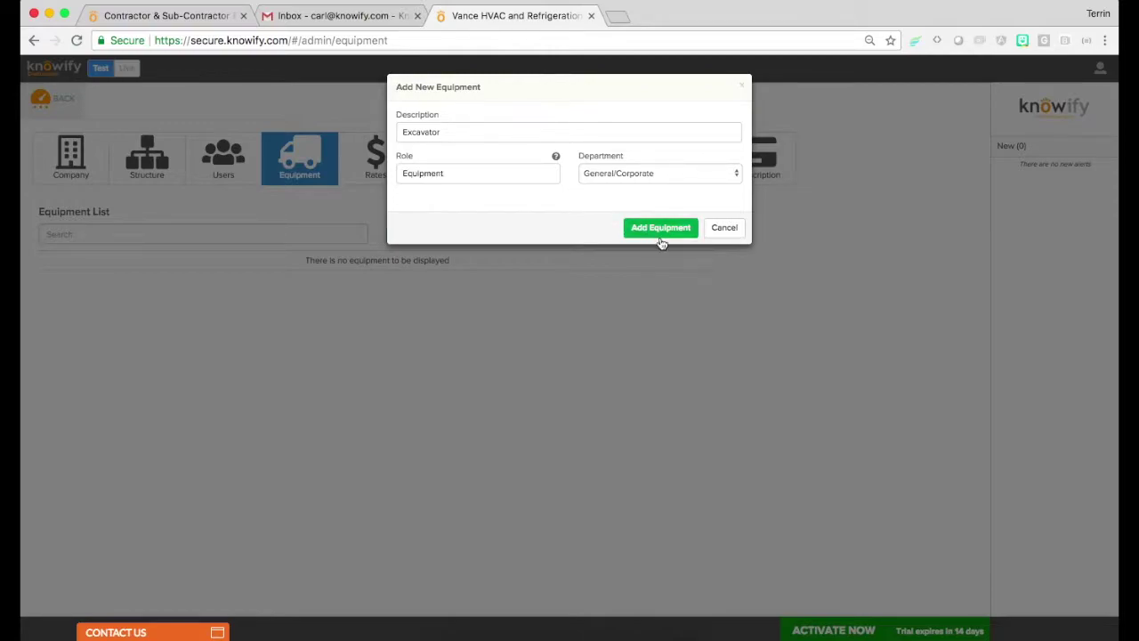
click(663, 229)
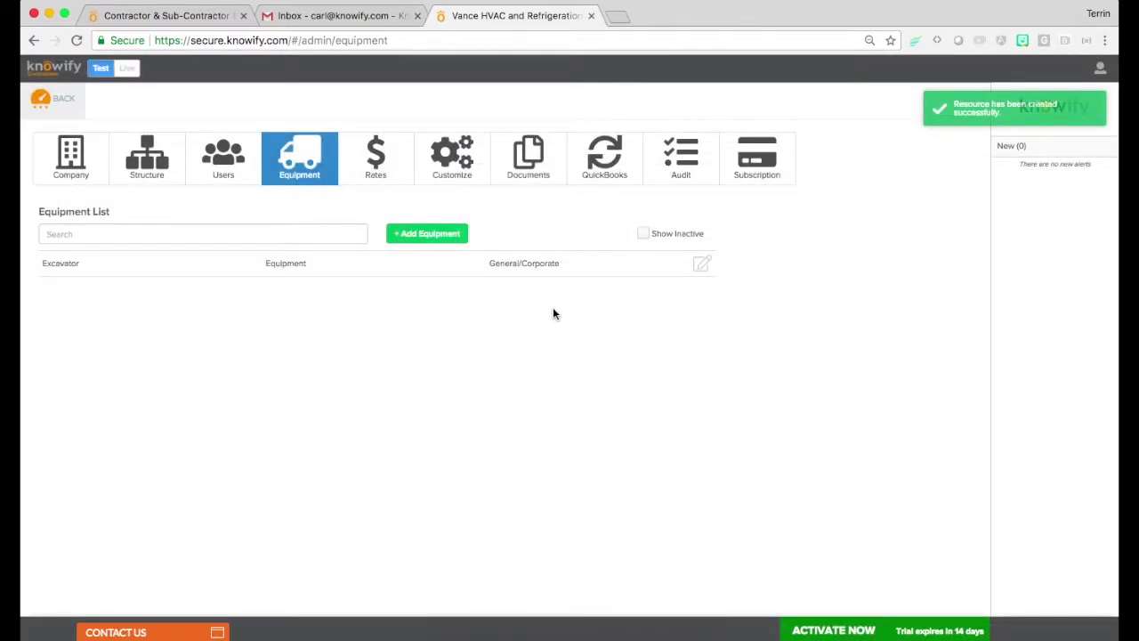
click(375, 165)
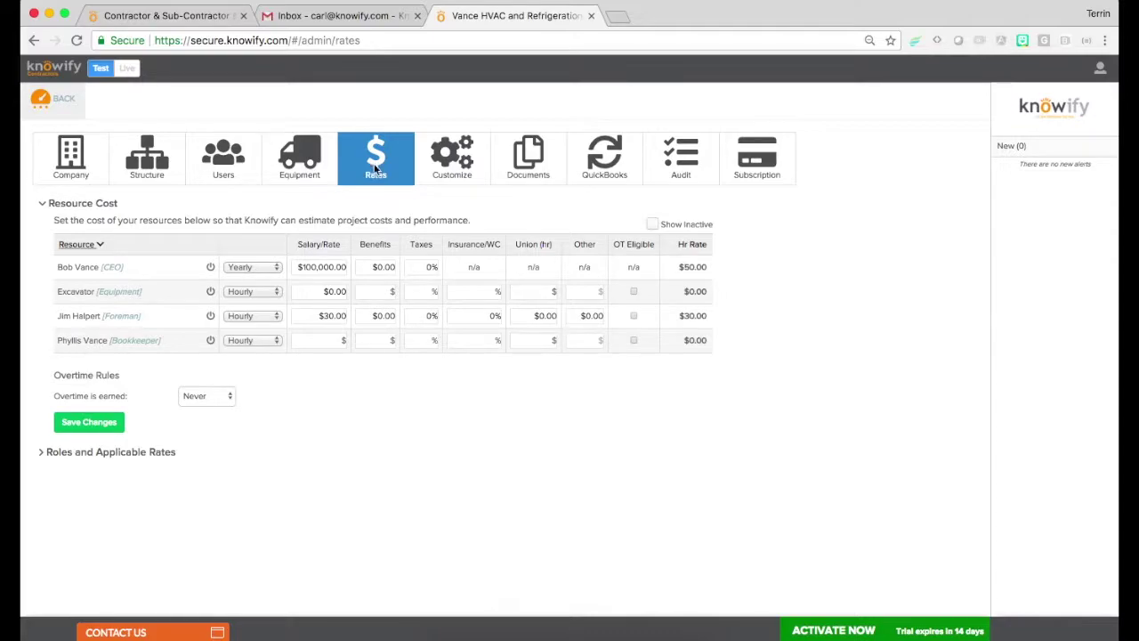
Enter $80 hourly for the Excavator and $45 for the bookkeeper, then save
click(341, 293)
text(80)
click(329, 344)
text(45)
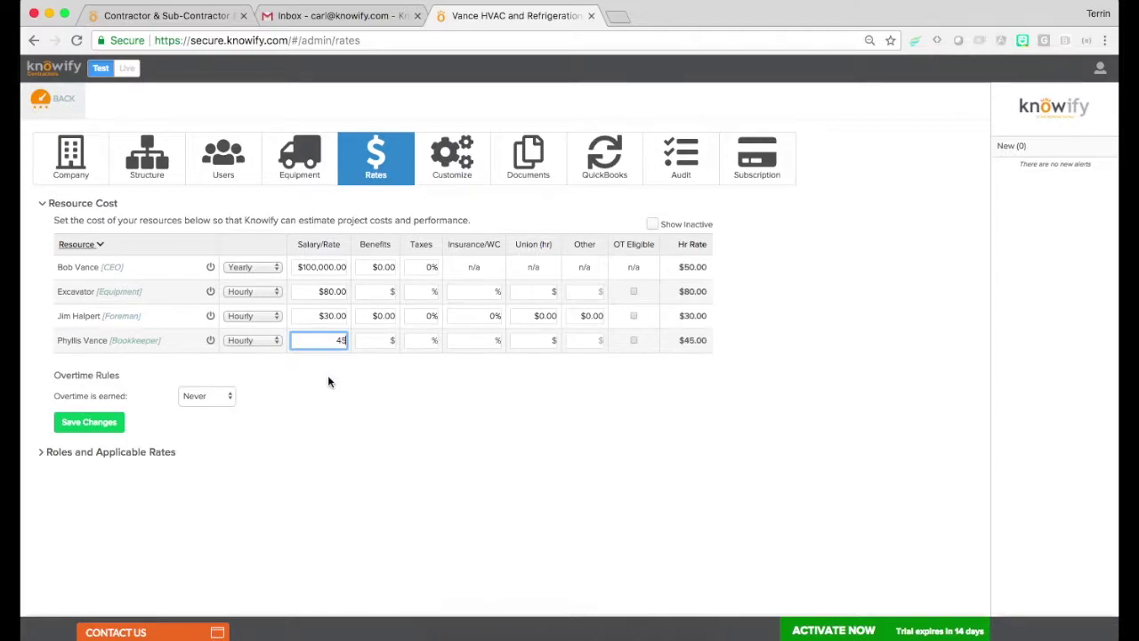
click(328, 381)
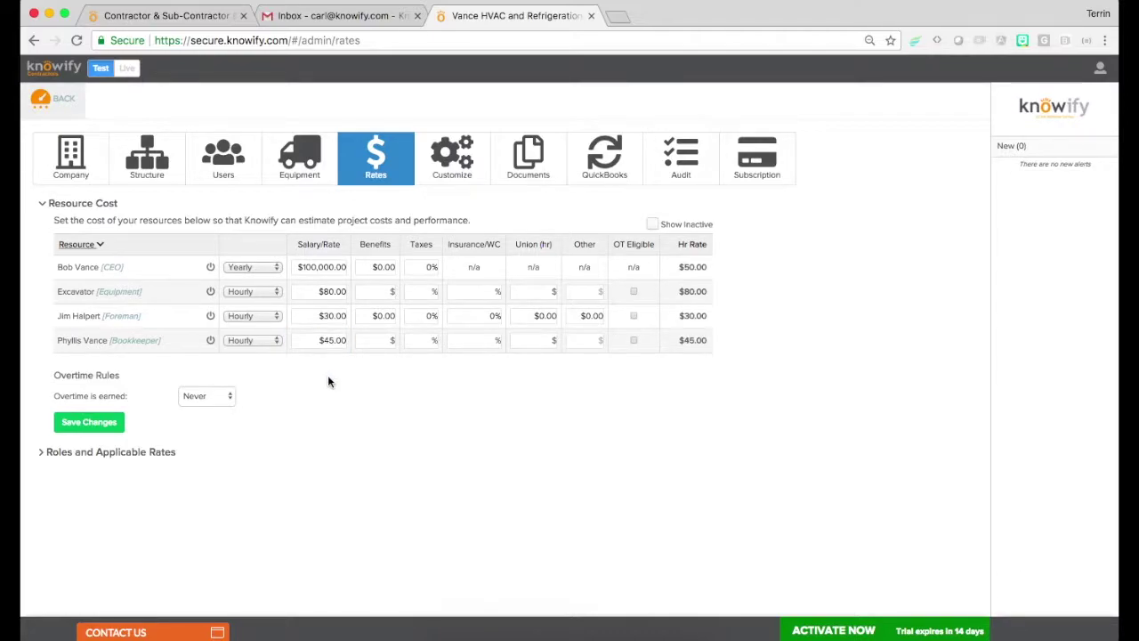
click(100, 428)
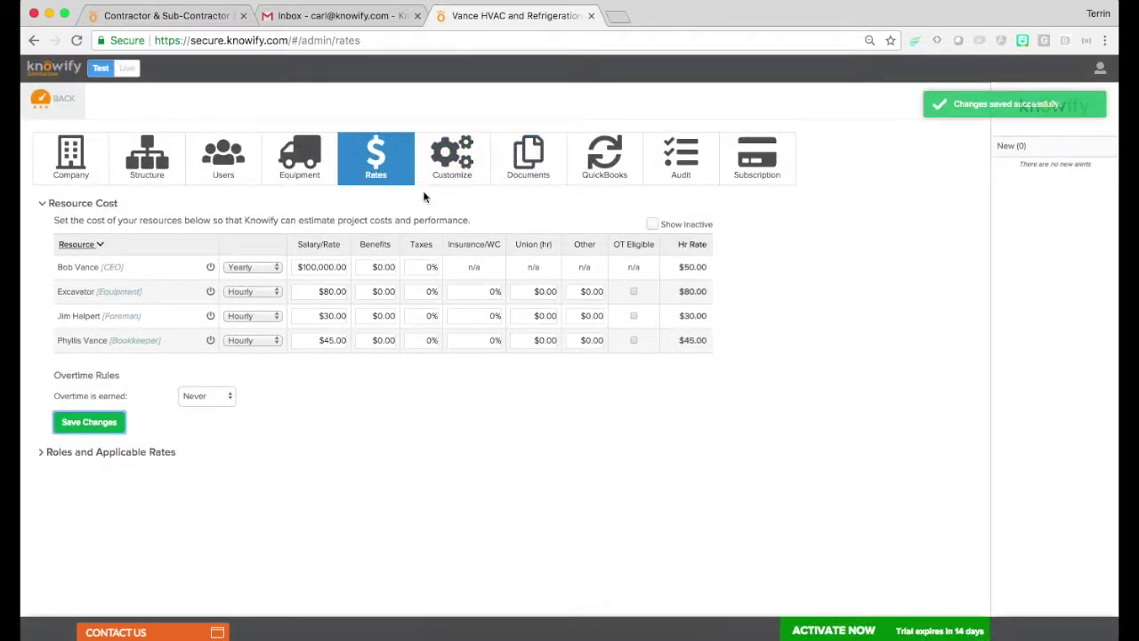
click(439, 169)
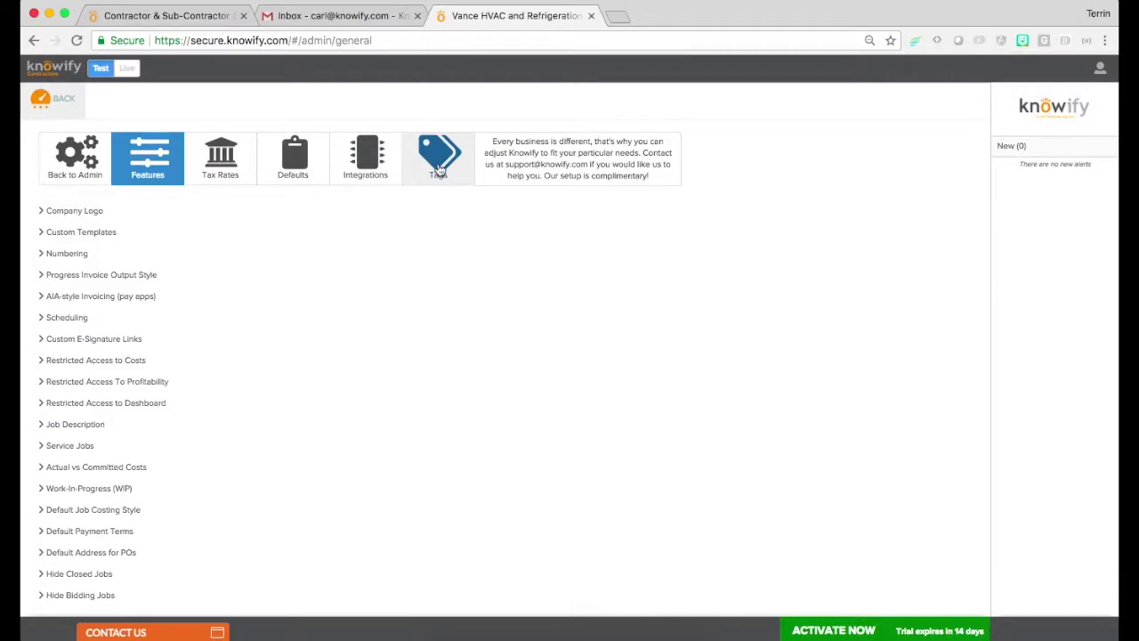
Expand and then collapse the Company Logo settings on the Features page
click(68, 212)
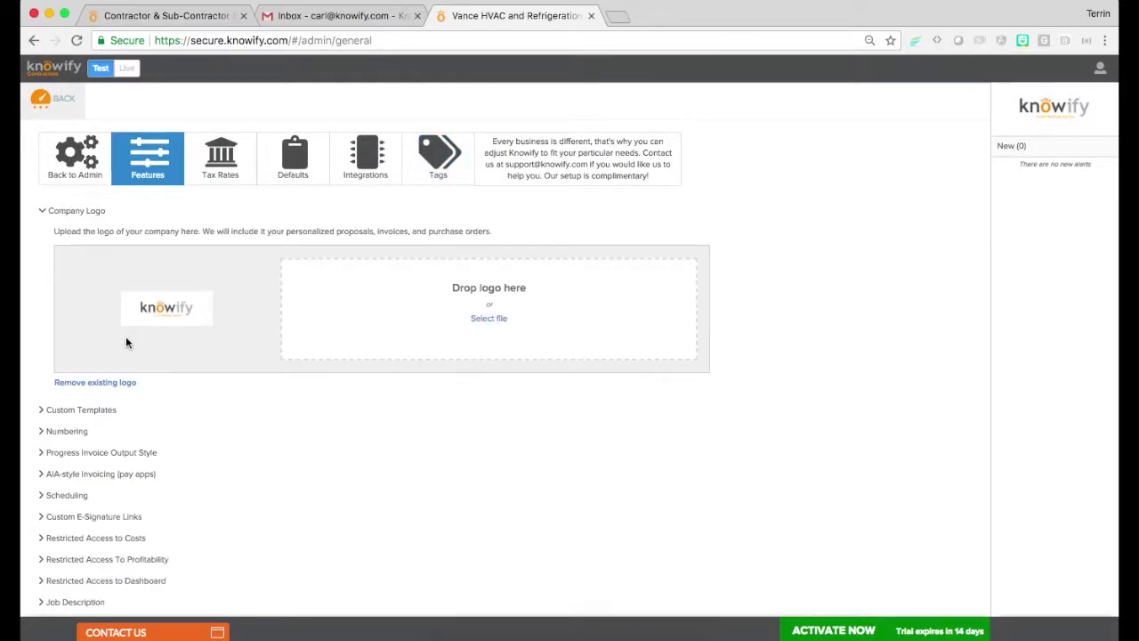
click(71, 212)
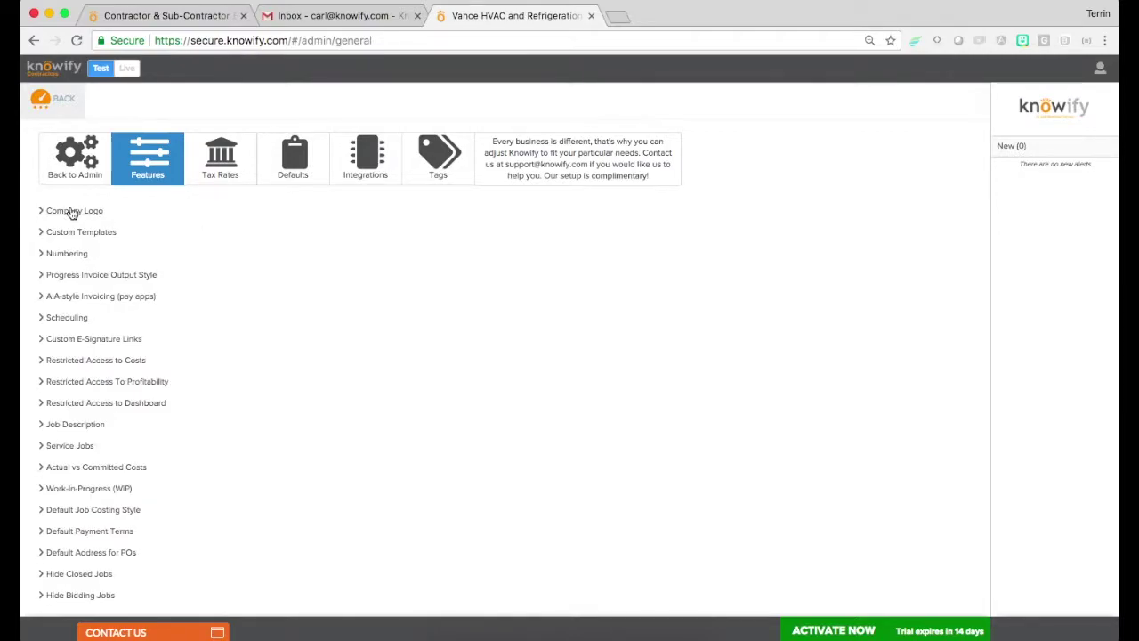
In Numbering, enter 100 as the last purchase order number and 304 as the last invoice number, then save
click(70, 255)
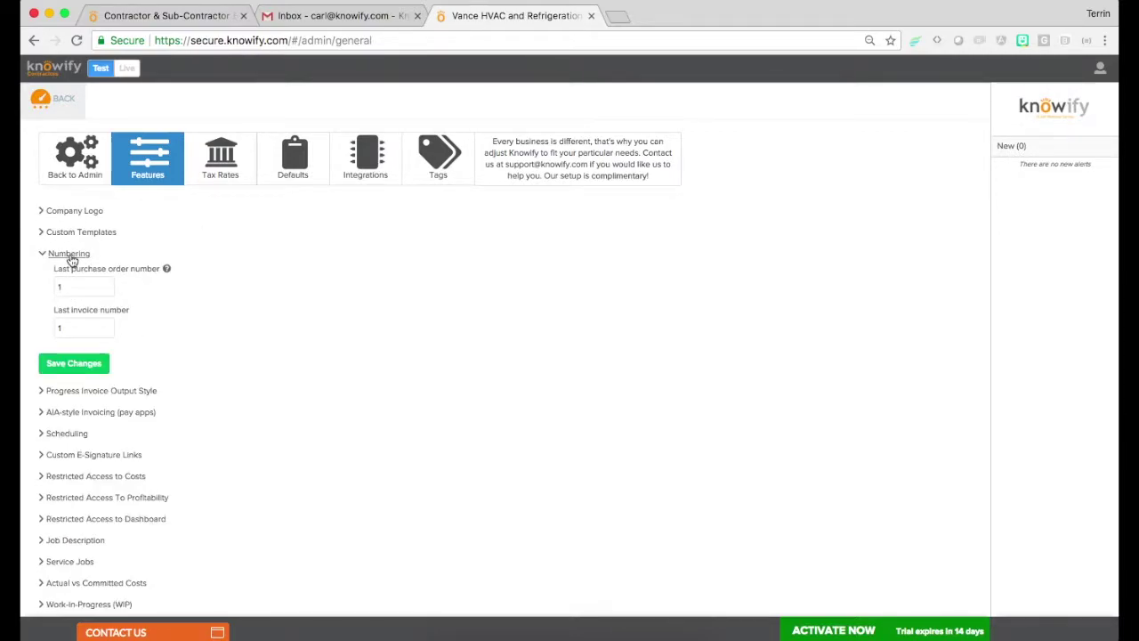
drag(71, 268, 160, 268)
drag(70, 311, 97, 316)
click(64, 327)
click(87, 288)
text(00)
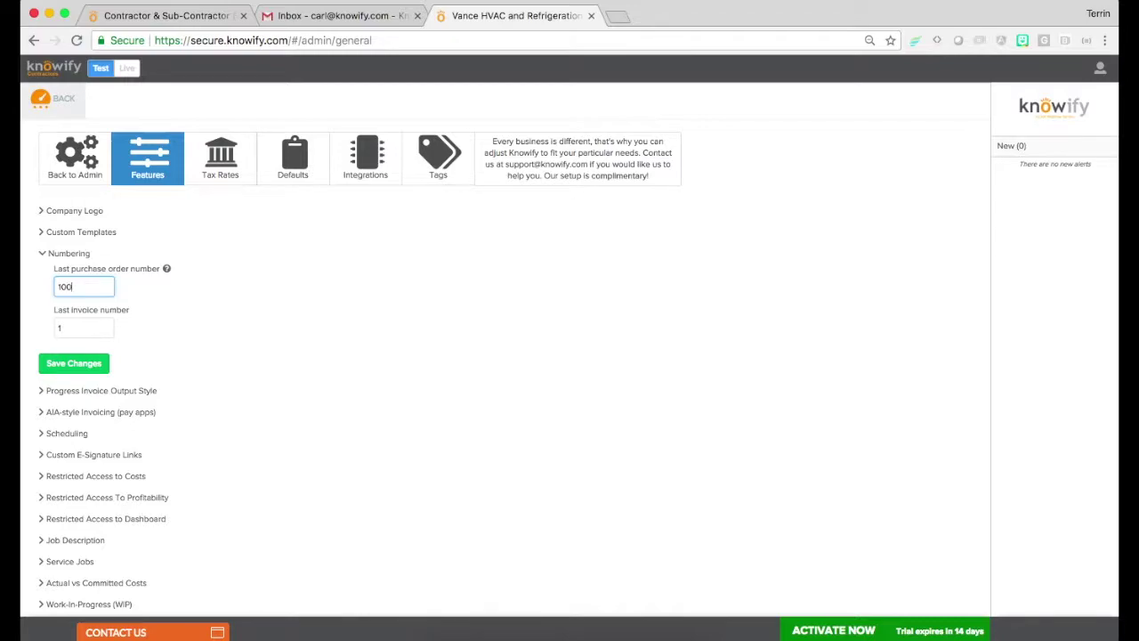
click(84, 329)
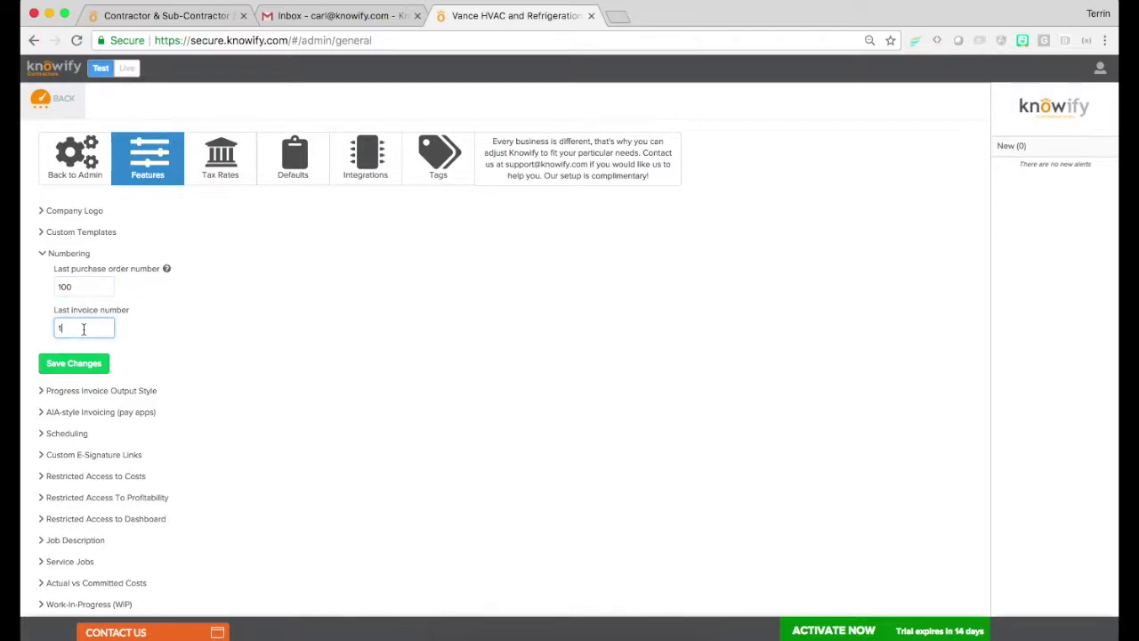
key(BackSpace)
text(304)
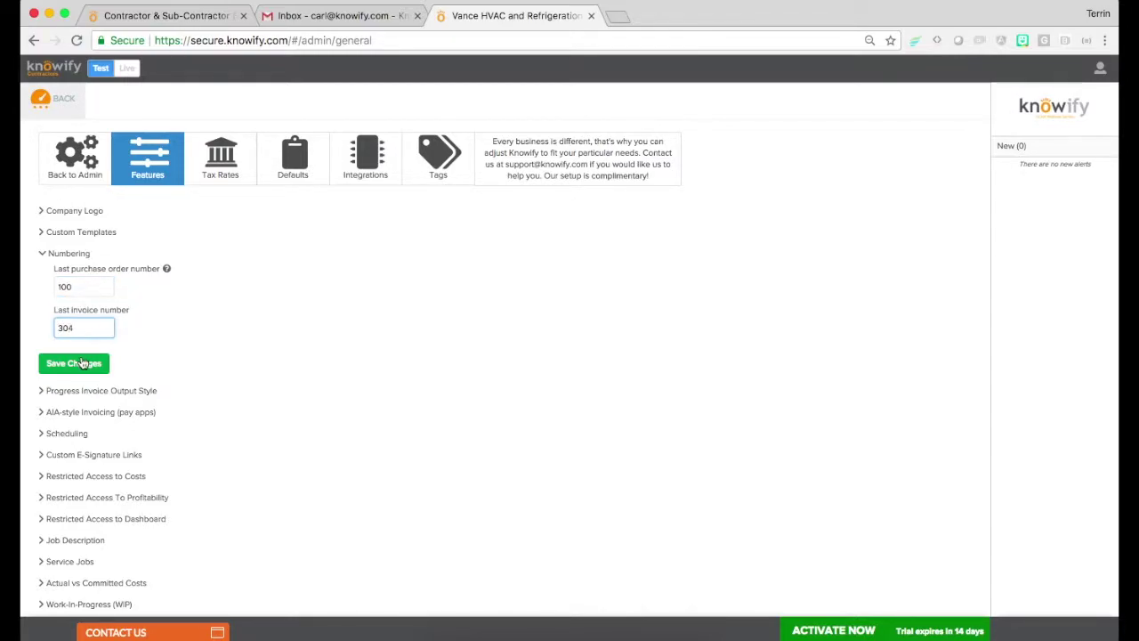
click(80, 364)
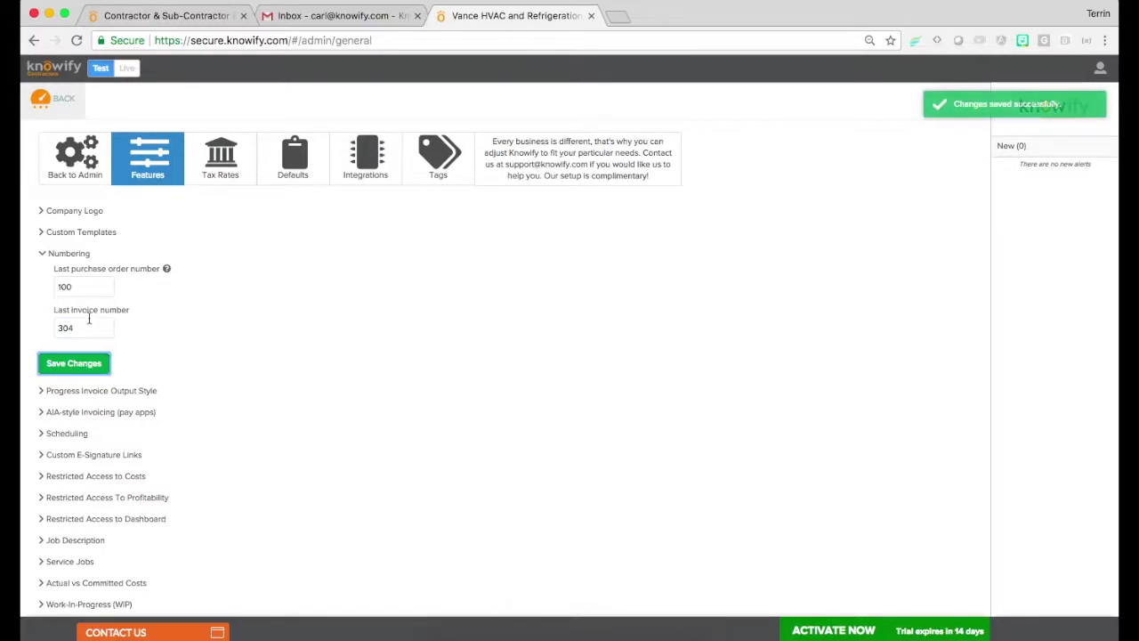
click(71, 256)
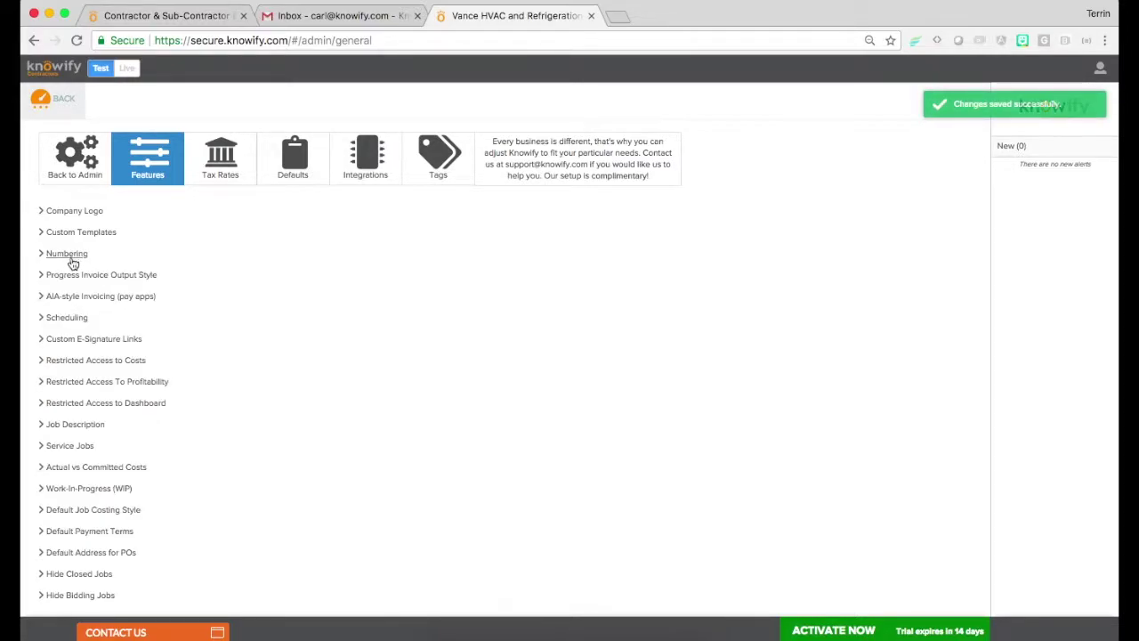
Set AIA-style default invoicing to 'Enter completed work (in %) and stored materials (in $)', then view Tax Rates
click(72, 276)
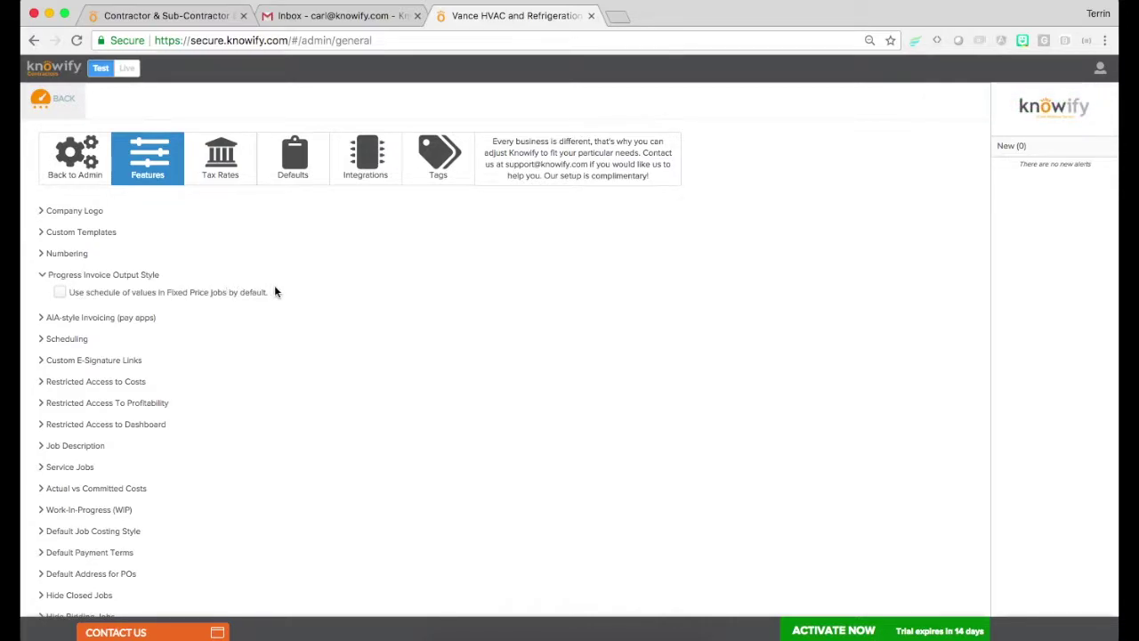
click(67, 278)
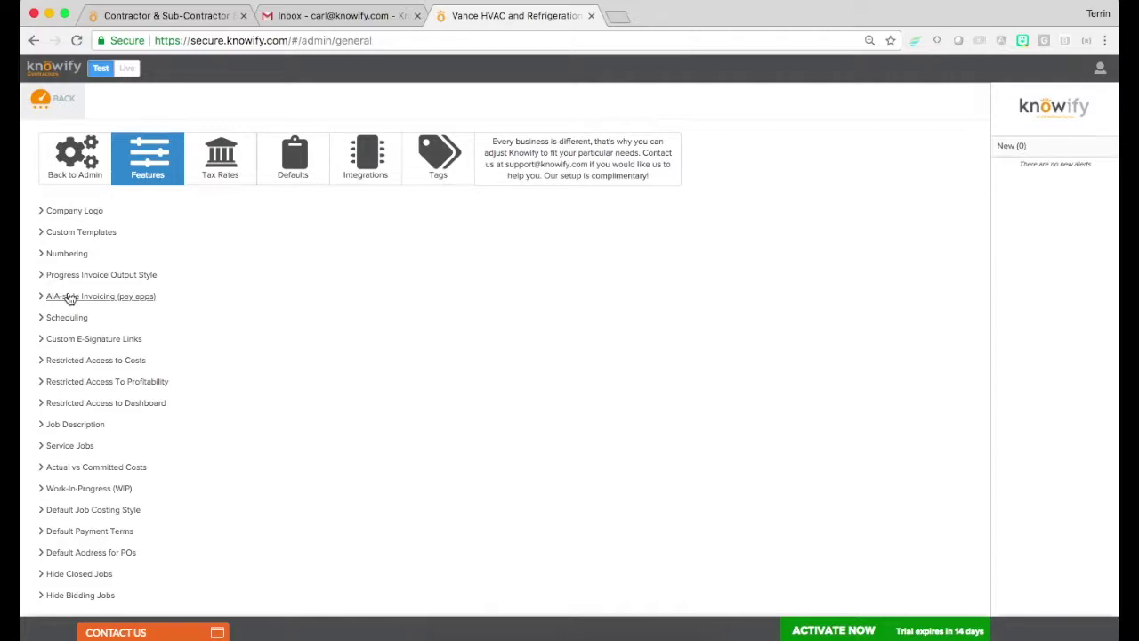
click(69, 297)
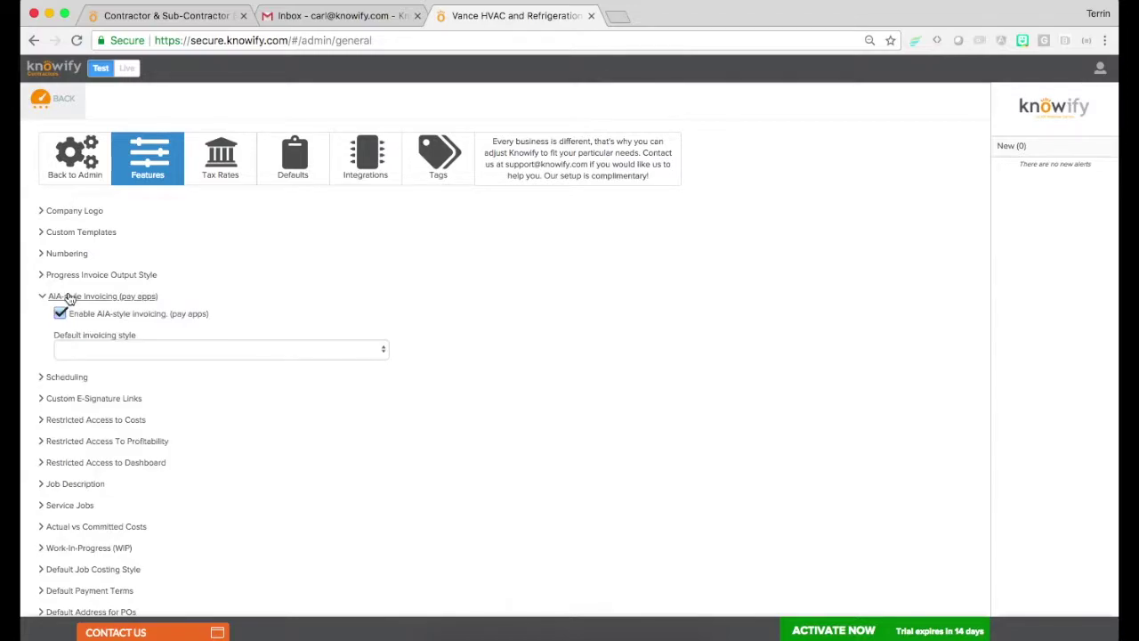
click(67, 349)
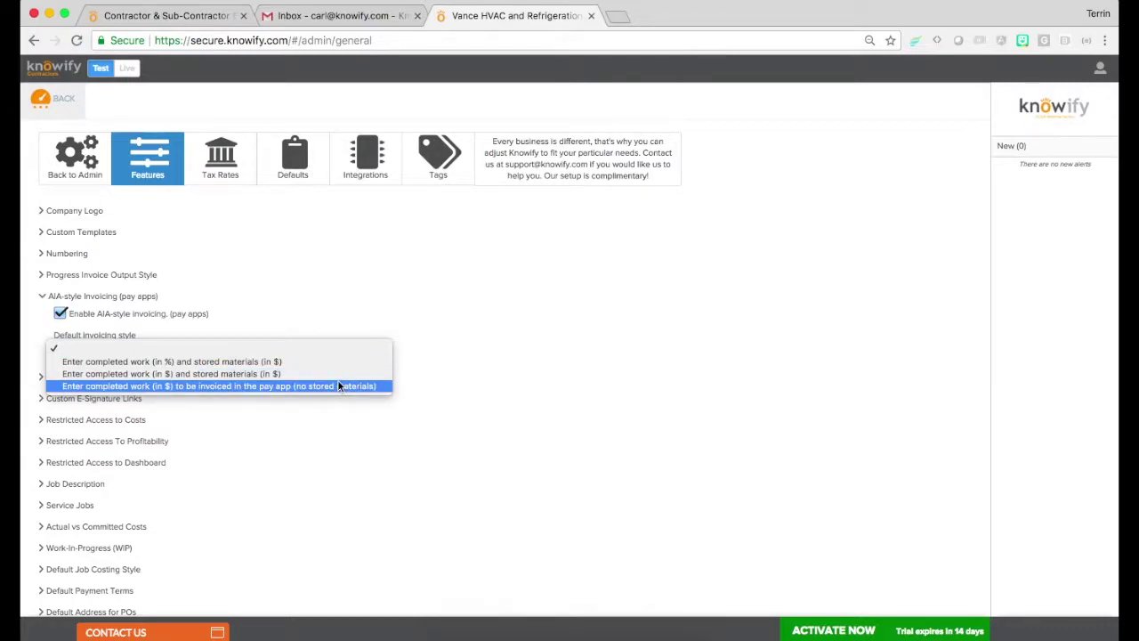
click(337, 360)
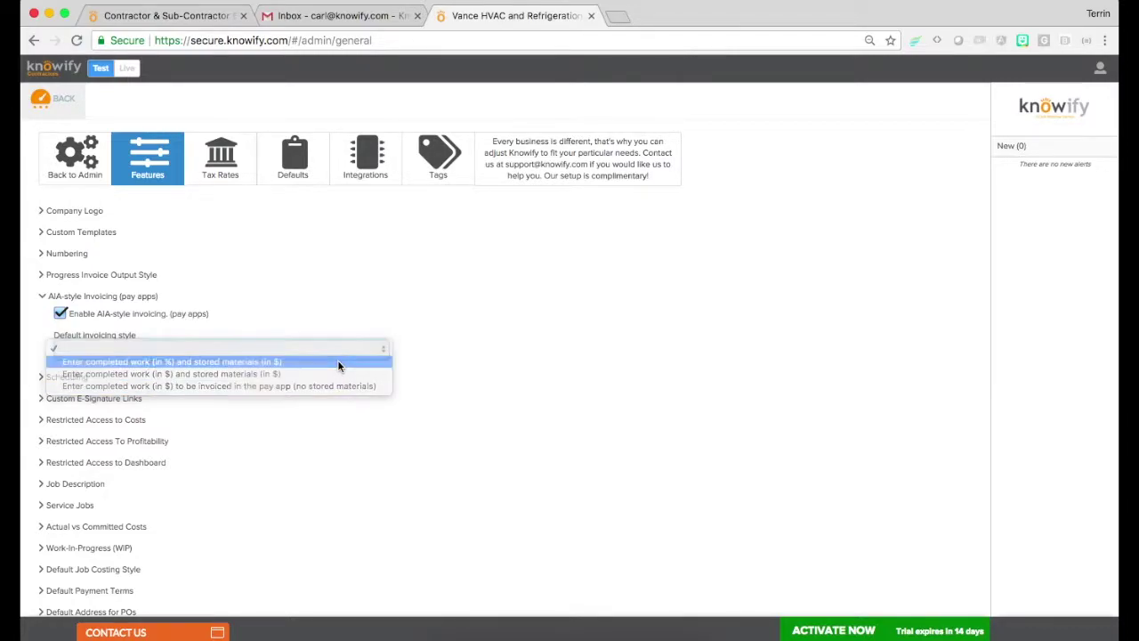
click(60, 299)
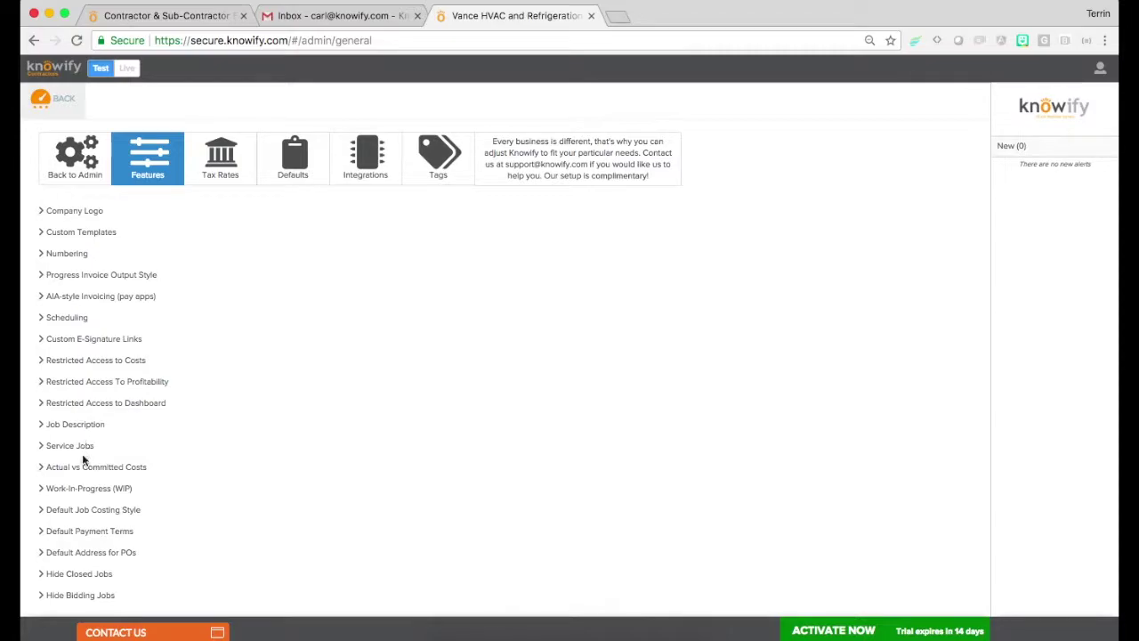
click(213, 178)
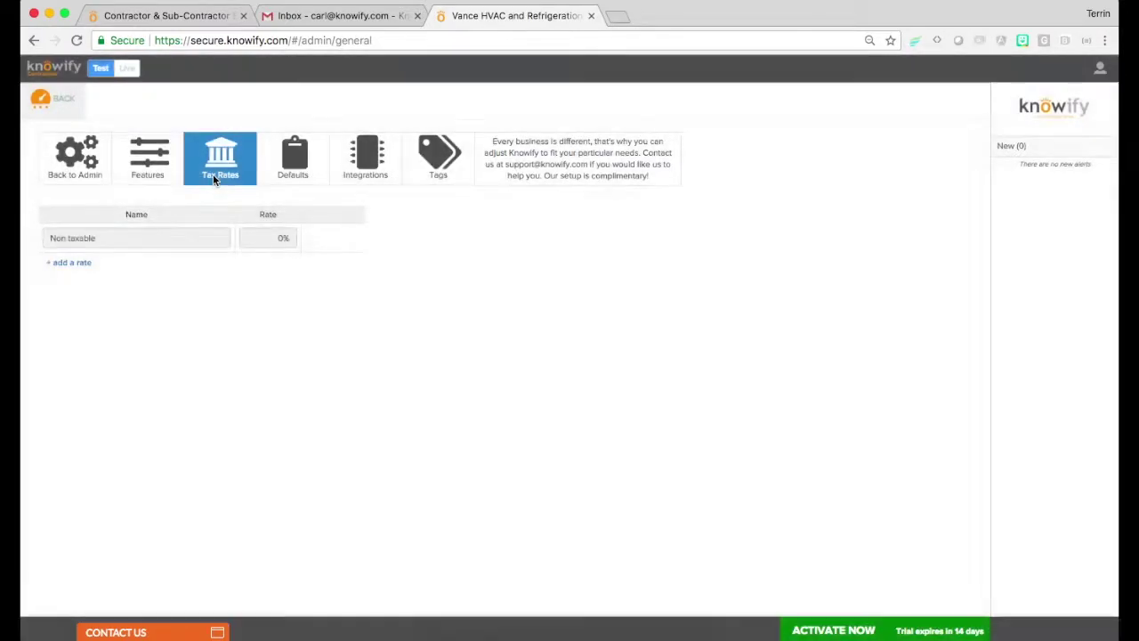
Add a tax rate named 'NJ Sales Tax' at 7.45% and save it
click(71, 264)
click(188, 272)
text(NJ Sales Tax)
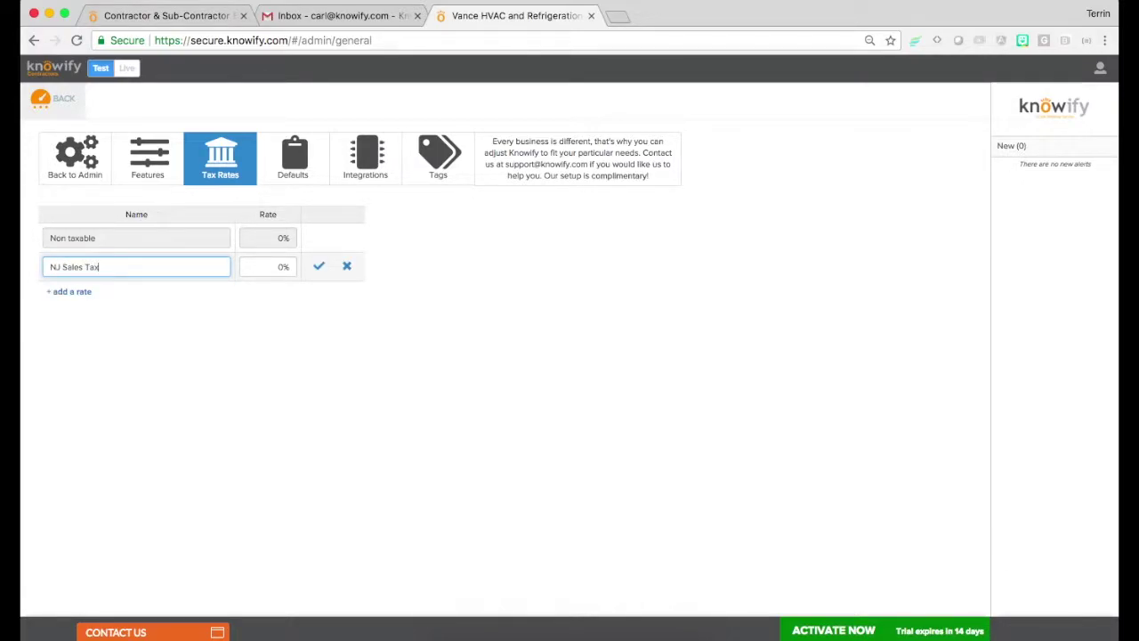
click(267, 267)
text(7.45)
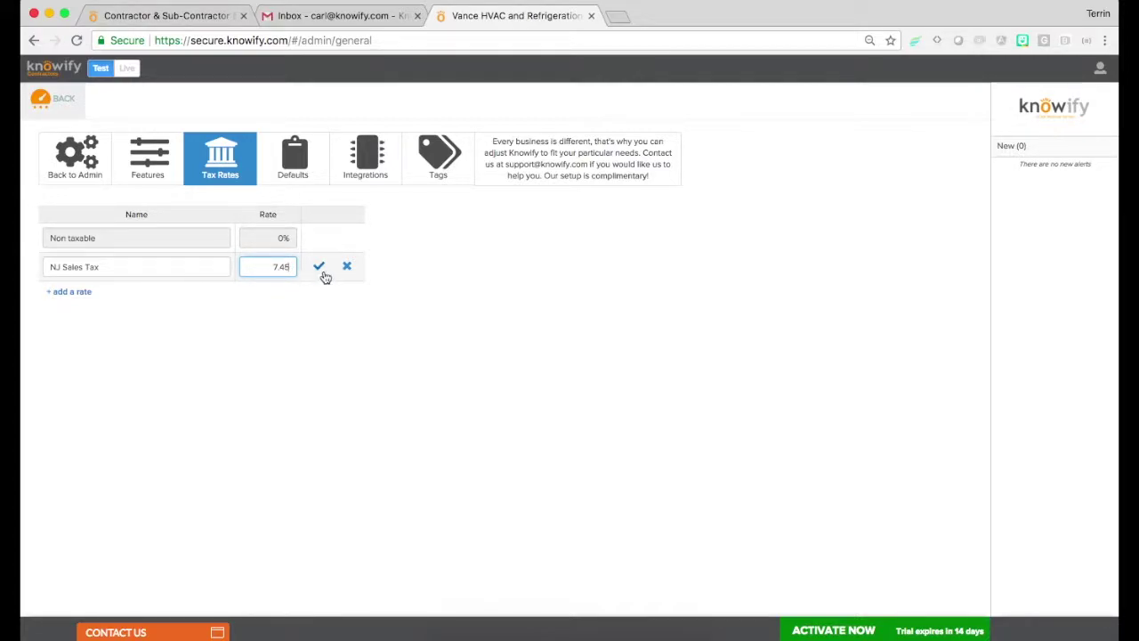
click(320, 267)
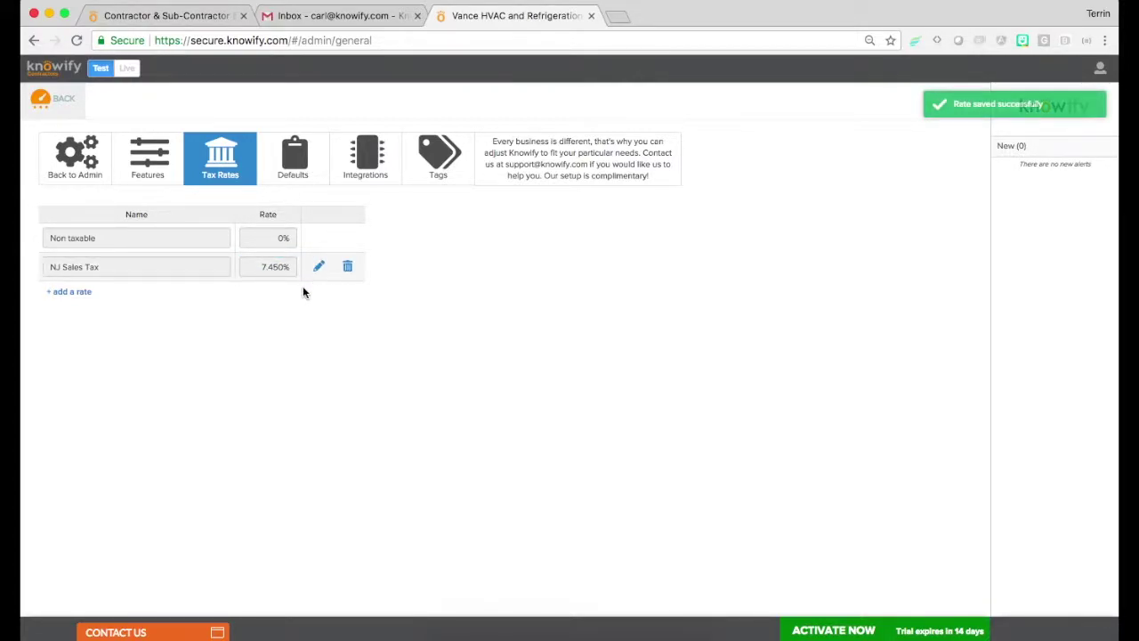
Preview the default Invoice Email template with sample data, then close the preview
click(281, 136)
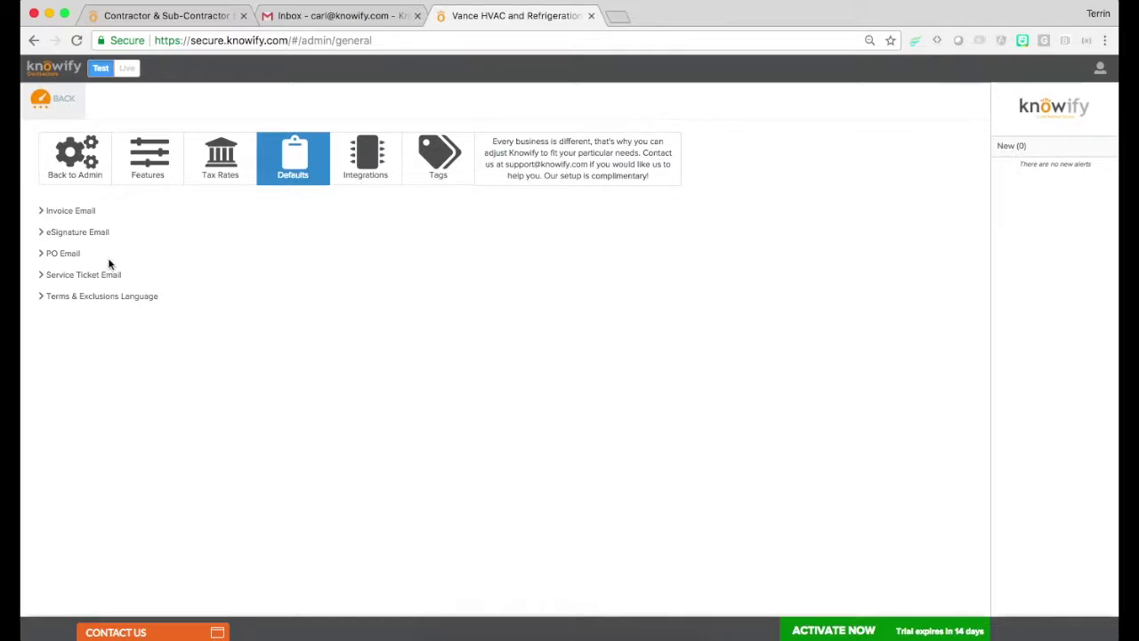
click(71, 211)
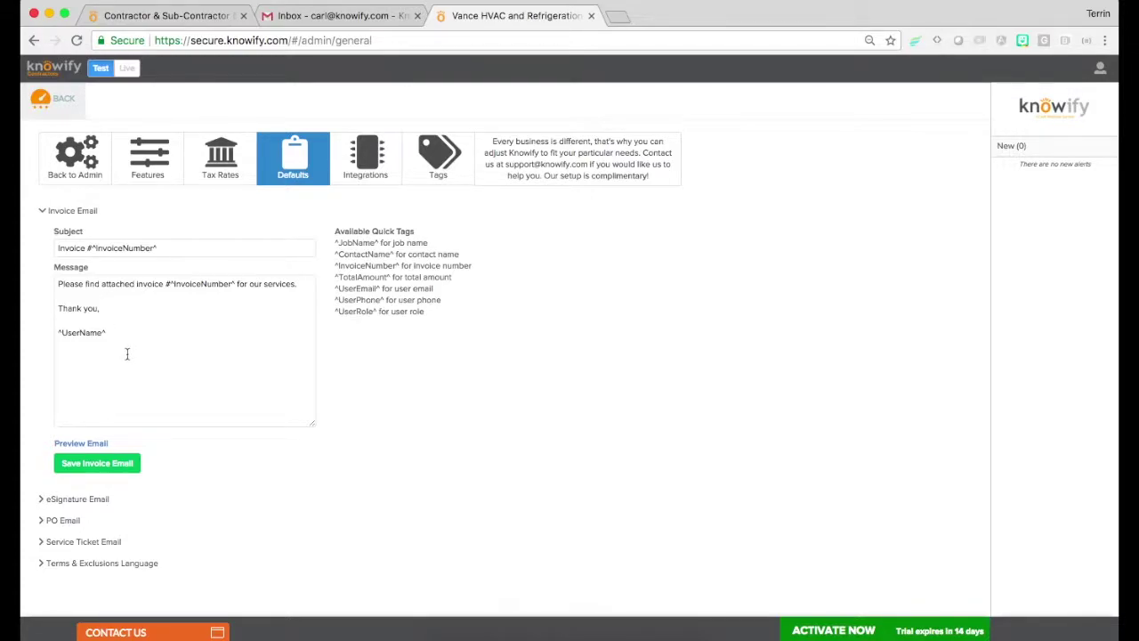
click(102, 445)
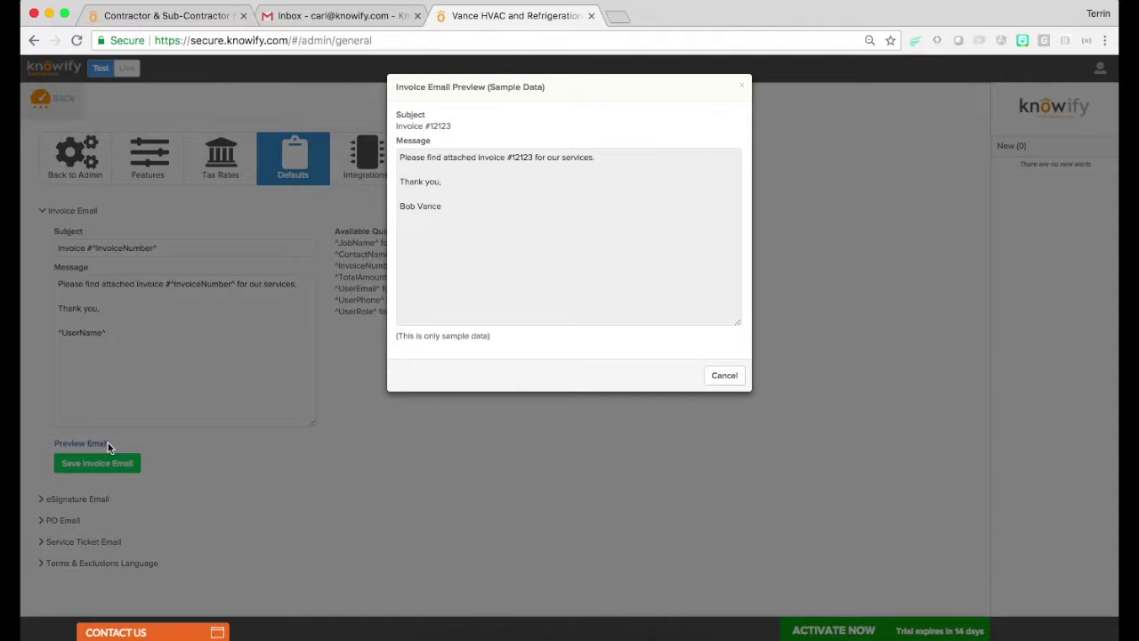
click(722, 378)
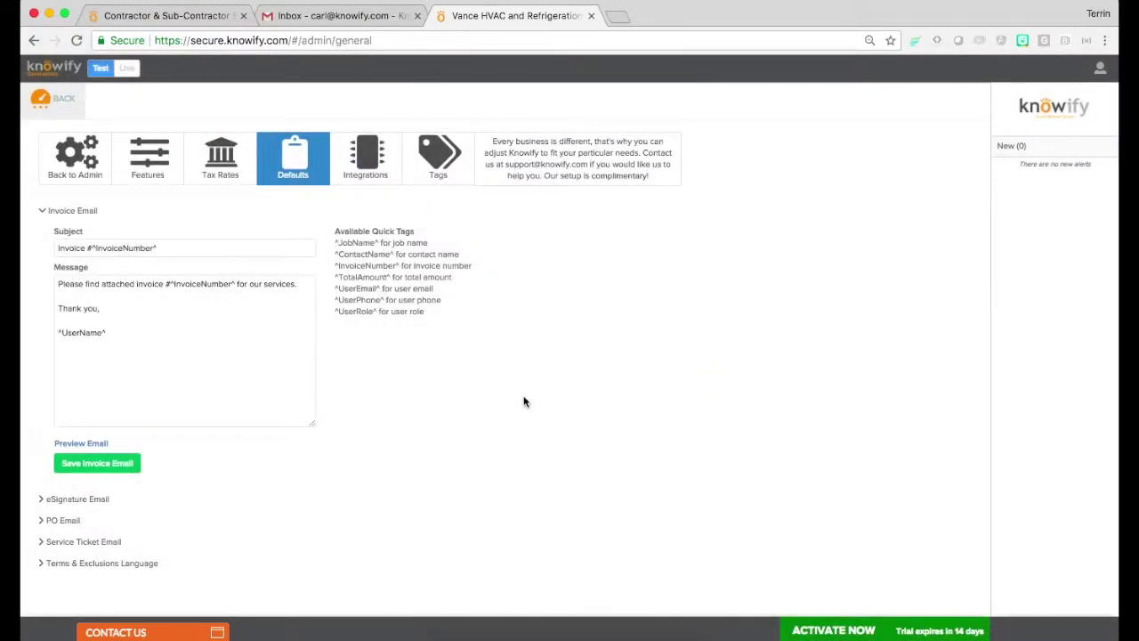
Open the Terms & Exclusions Language editor, then move on to the Integrations settings
click(148, 564)
click(155, 473)
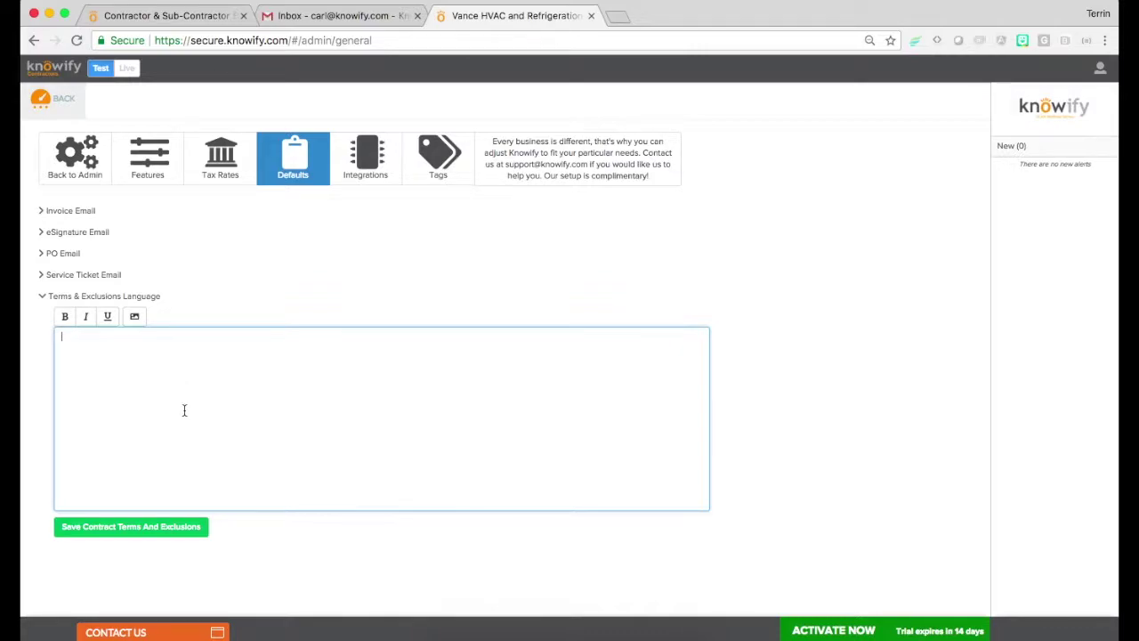
click(360, 182)
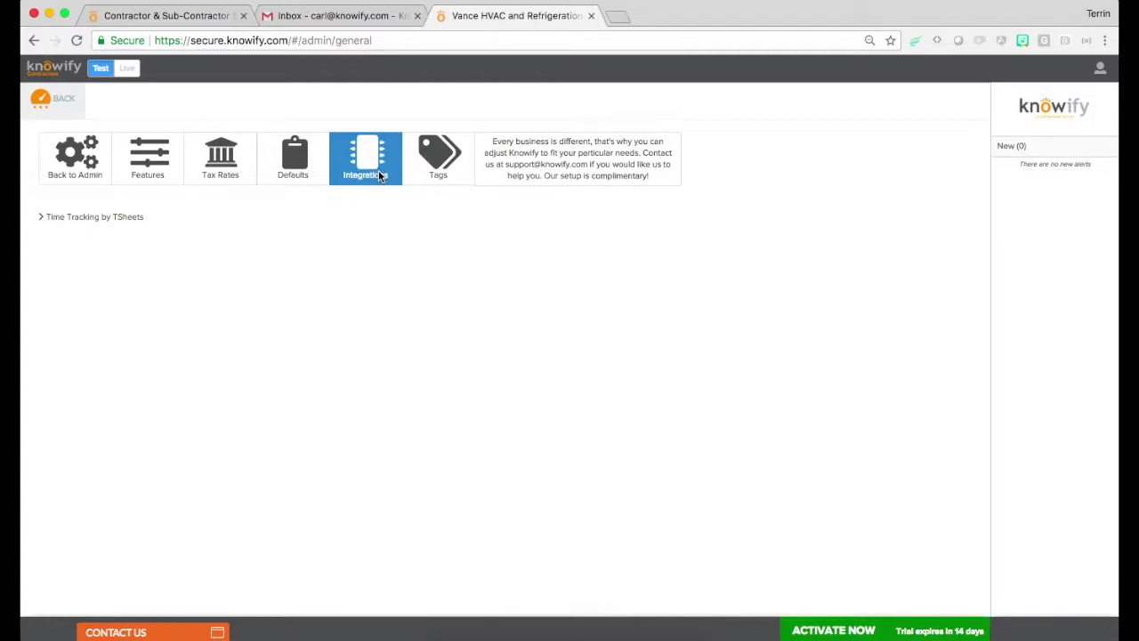
Look over the Tags settings, then return to the admin menu and open Documents
click(404, 178)
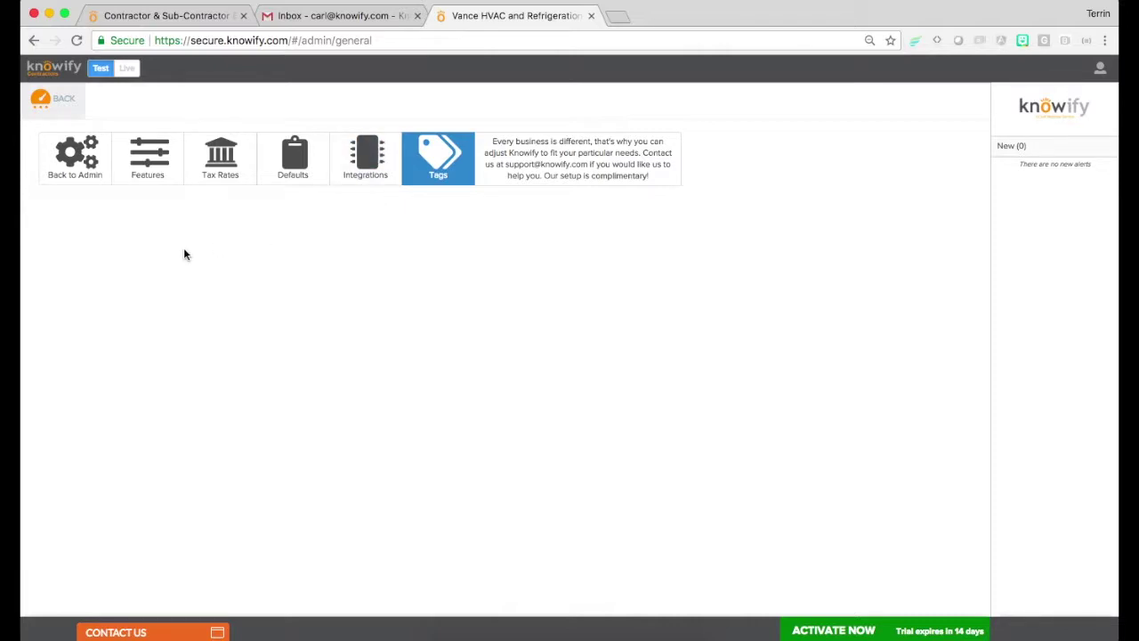
click(86, 183)
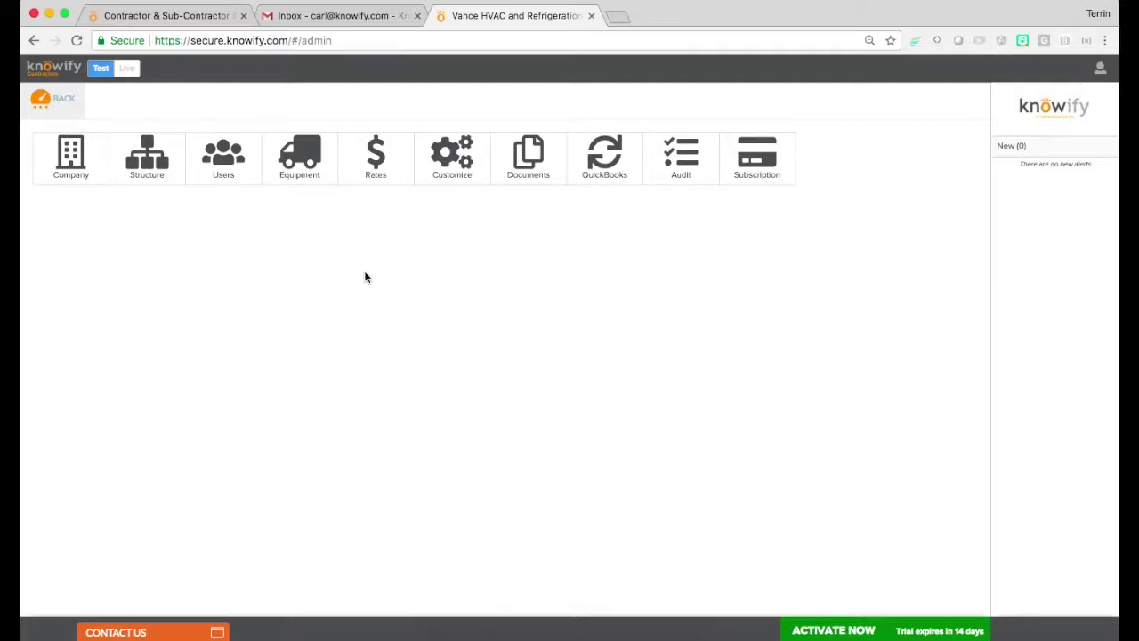
click(544, 172)
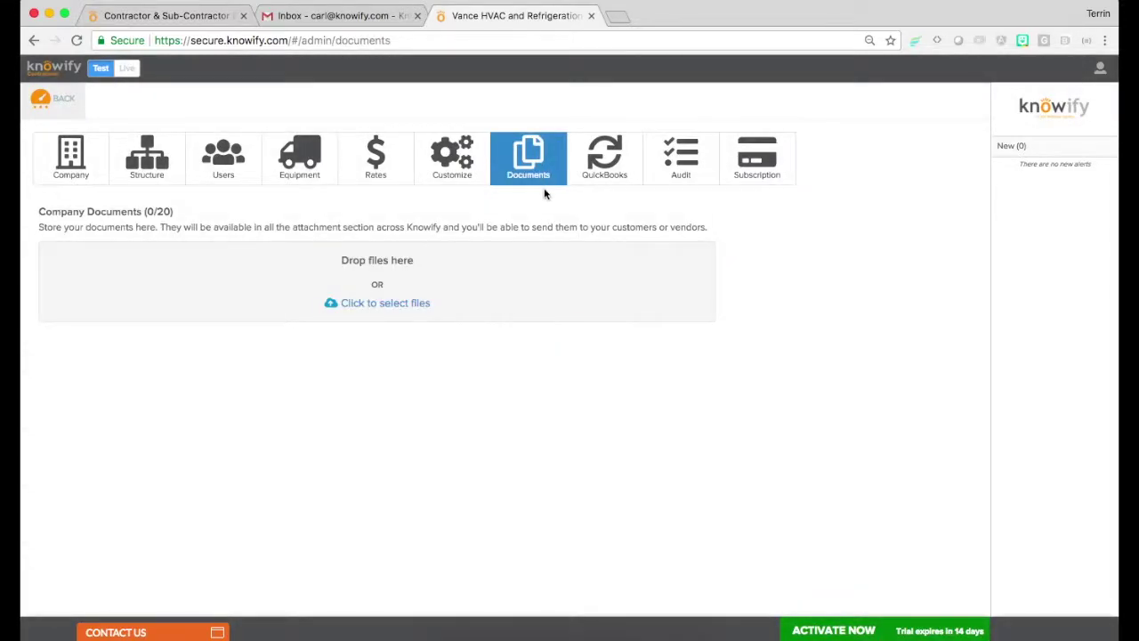
Upload Knowify_OnePager.pdf to the company documents, then view the QuickBooks connection page
click(383, 304)
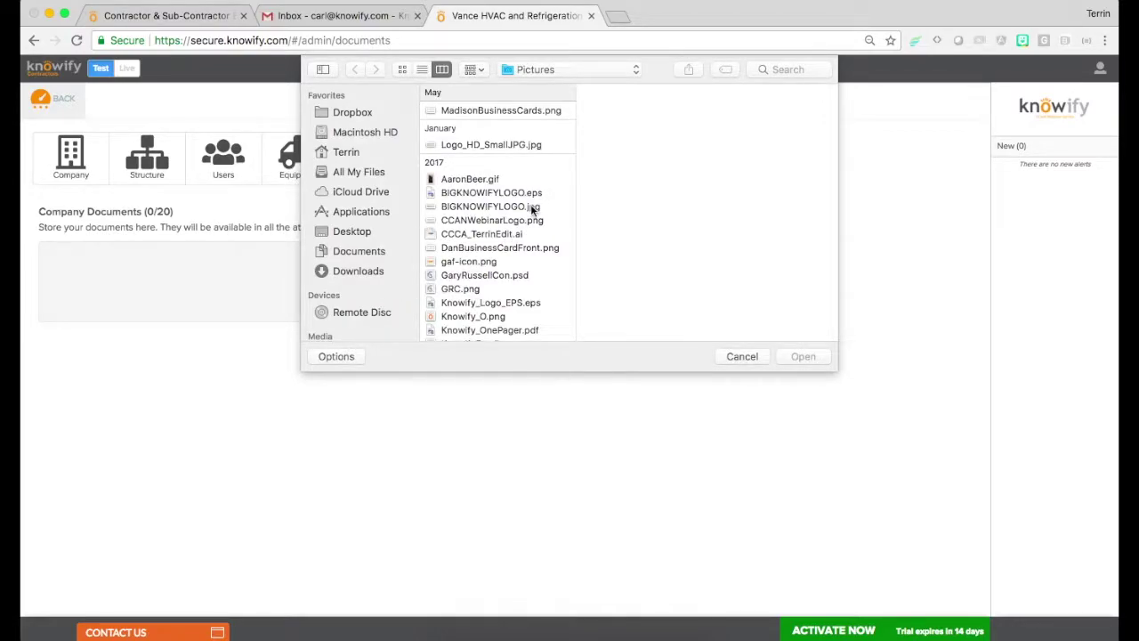
scroll(532, 208, down, 5)
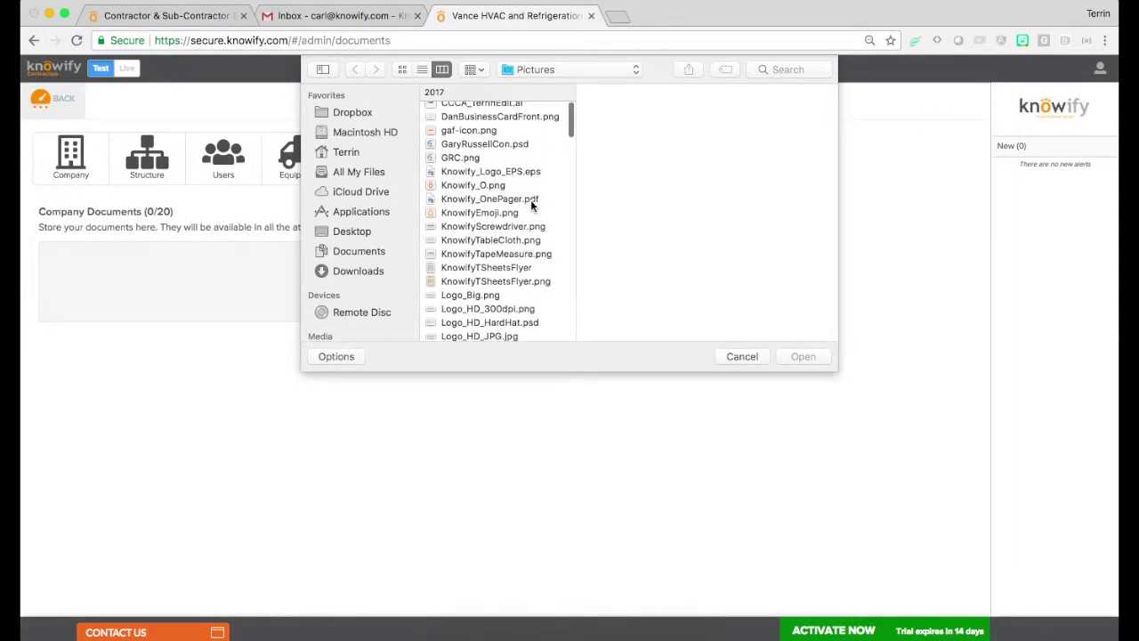
double_click(532, 201)
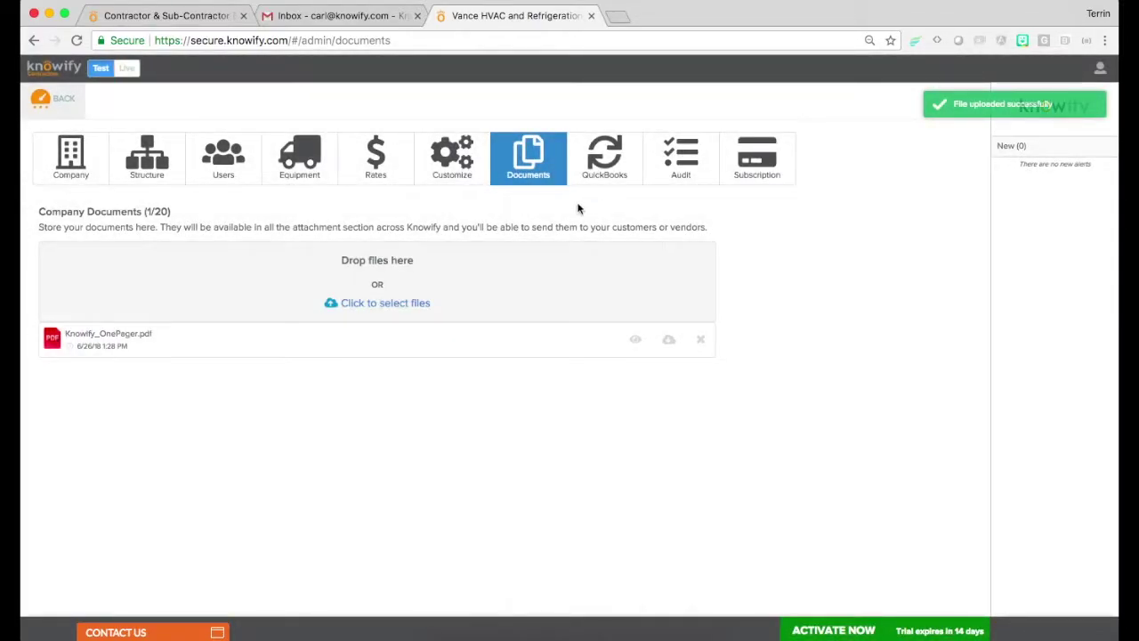
click(618, 172)
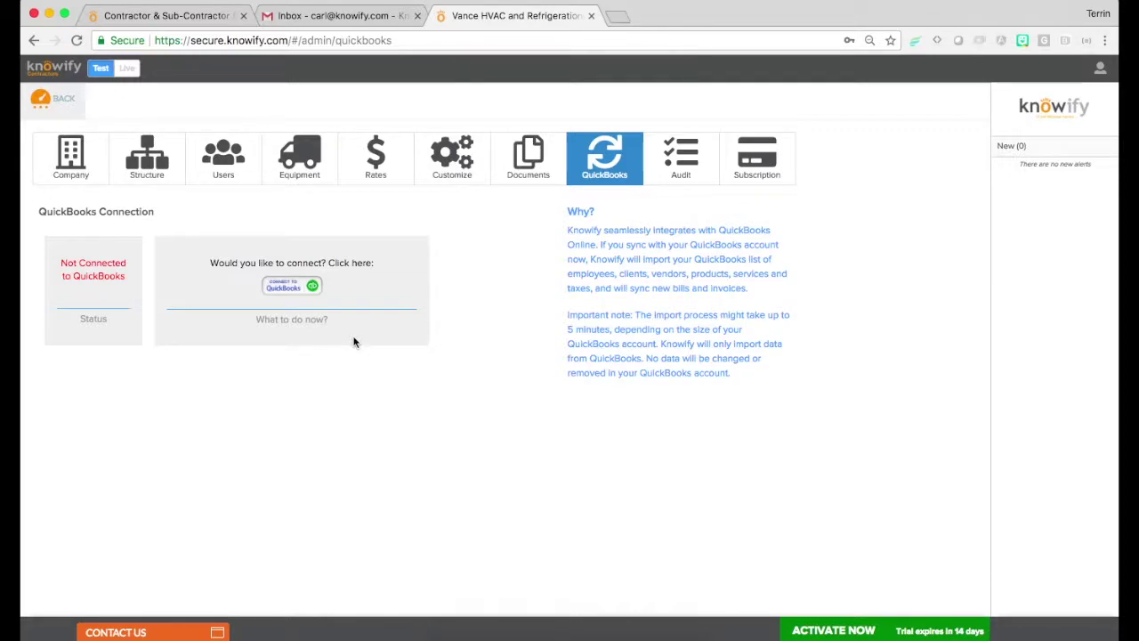
Cancel the QuickBooks sign-in popup, scroll through the Knowify activity log, then view Subscription
click(302, 293)
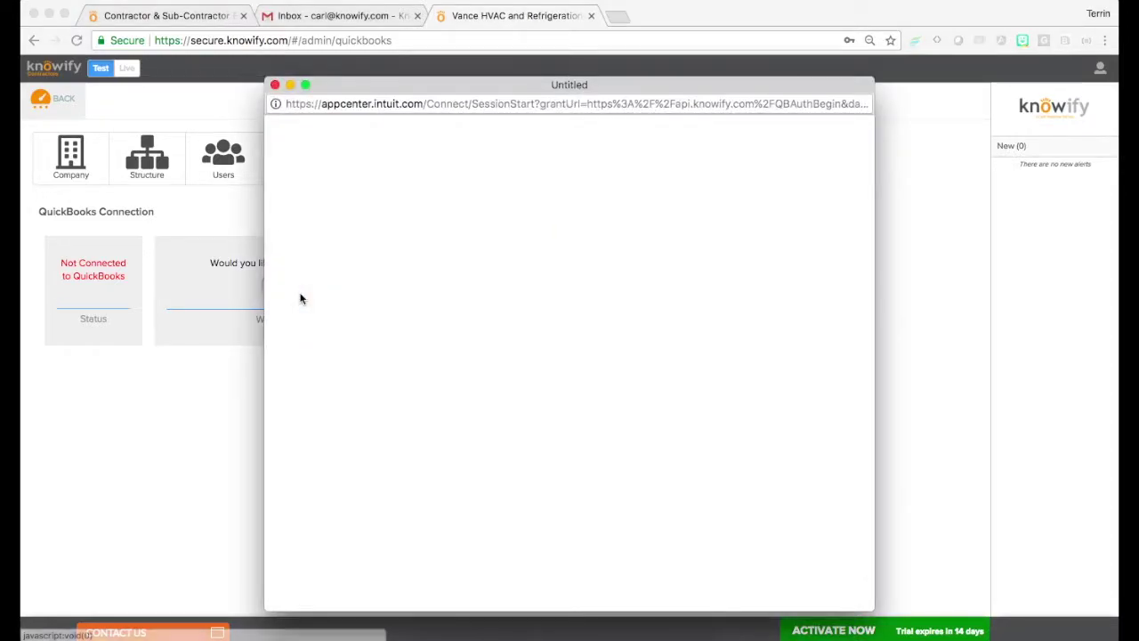
click(275, 85)
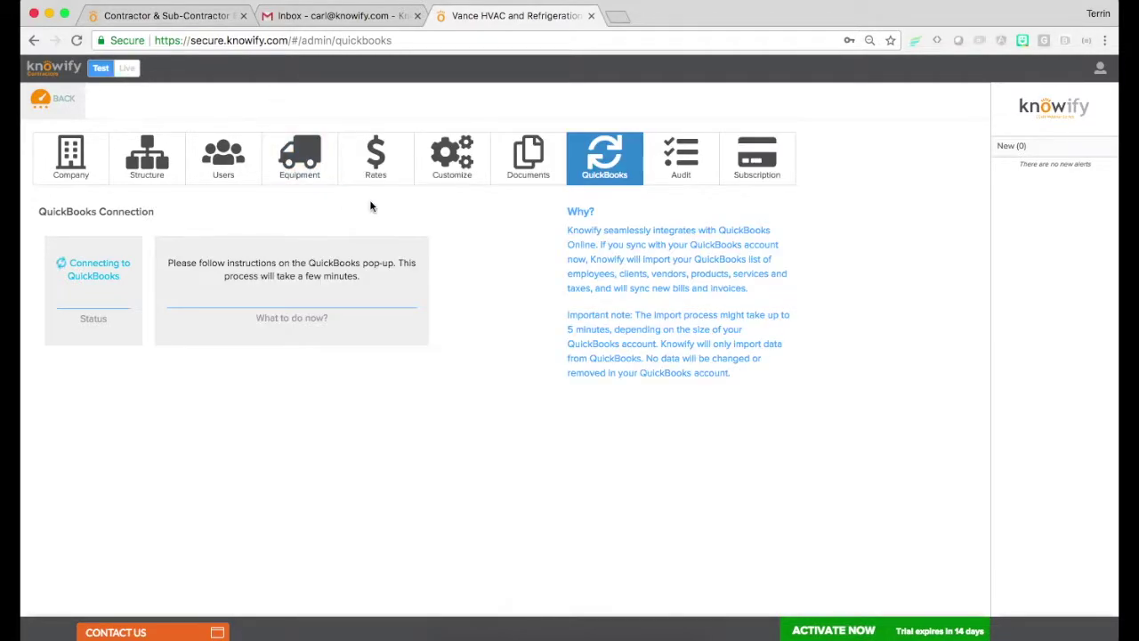
click(679, 175)
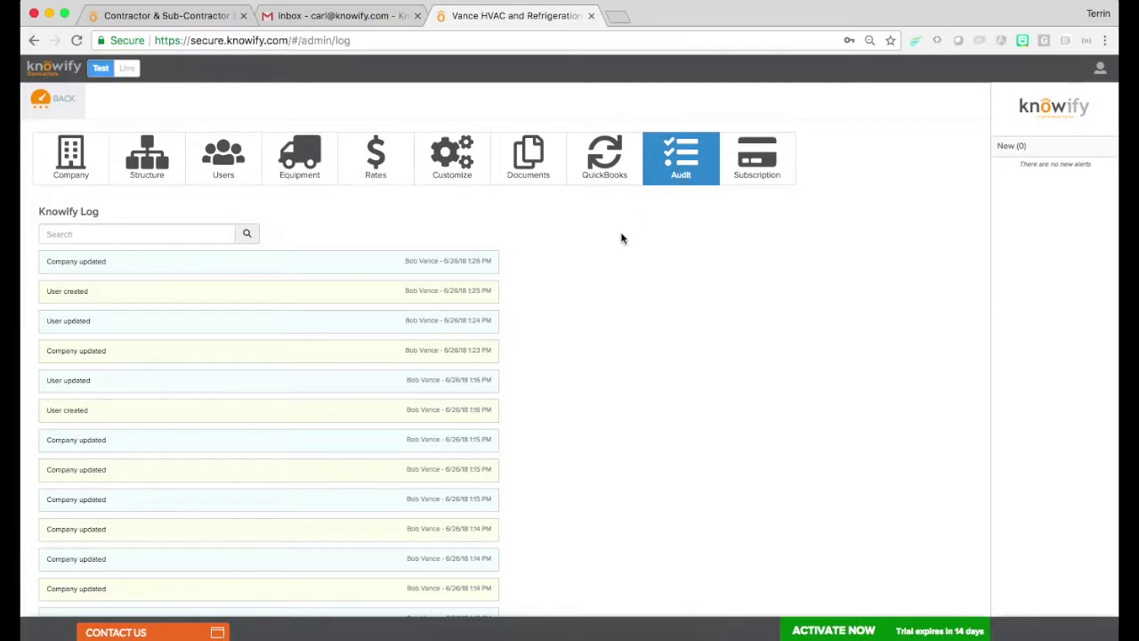
scroll(386, 307, down, 1)
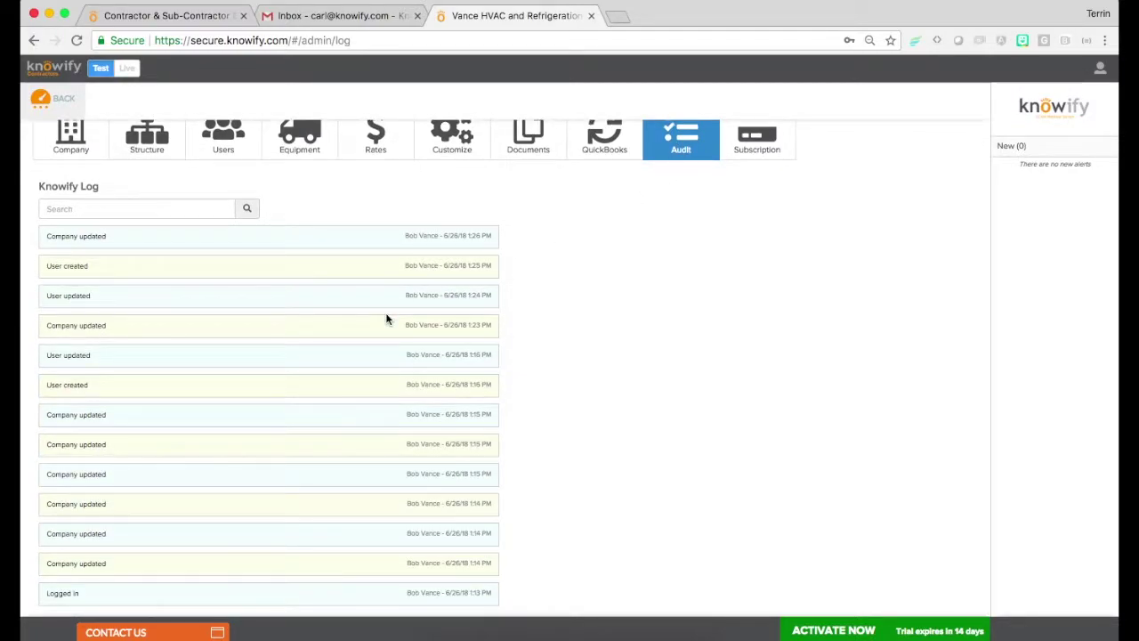
scroll(386, 319, up, 1)
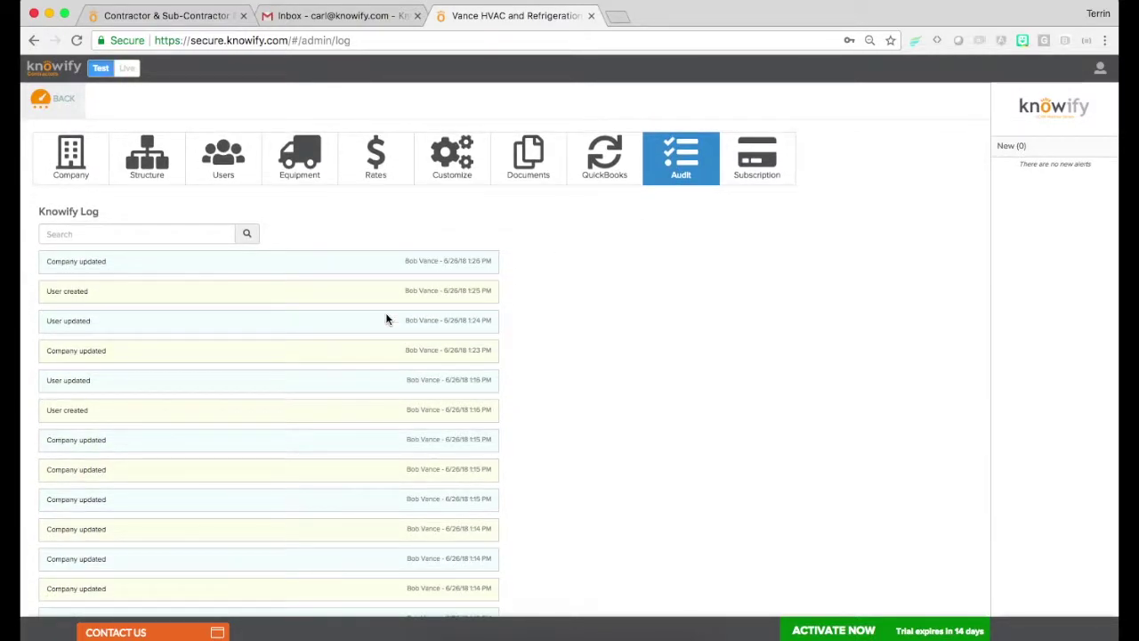
click(751, 178)
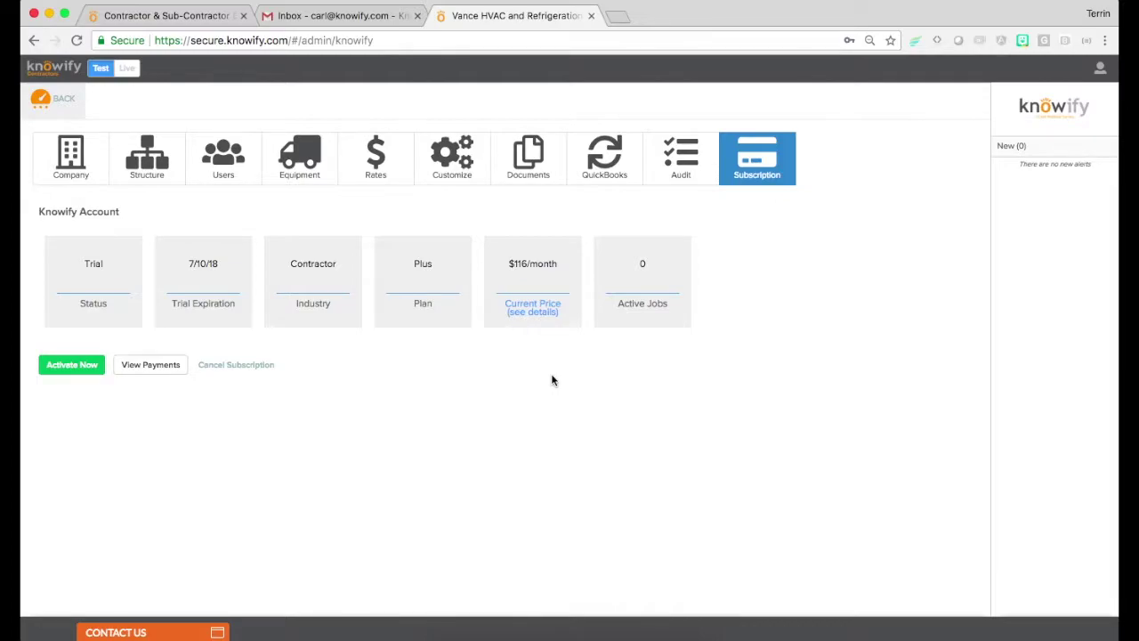
Check the $116/month price breakdown and activation screen, cancelling both, then go back to the dashboard
click(531, 314)
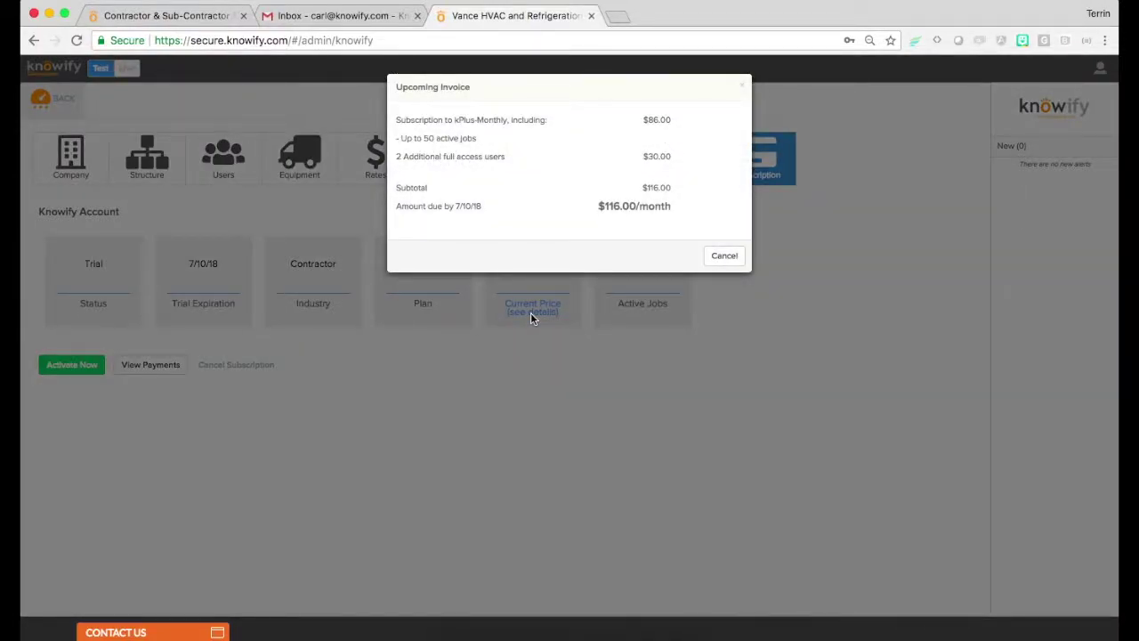
click(724, 258)
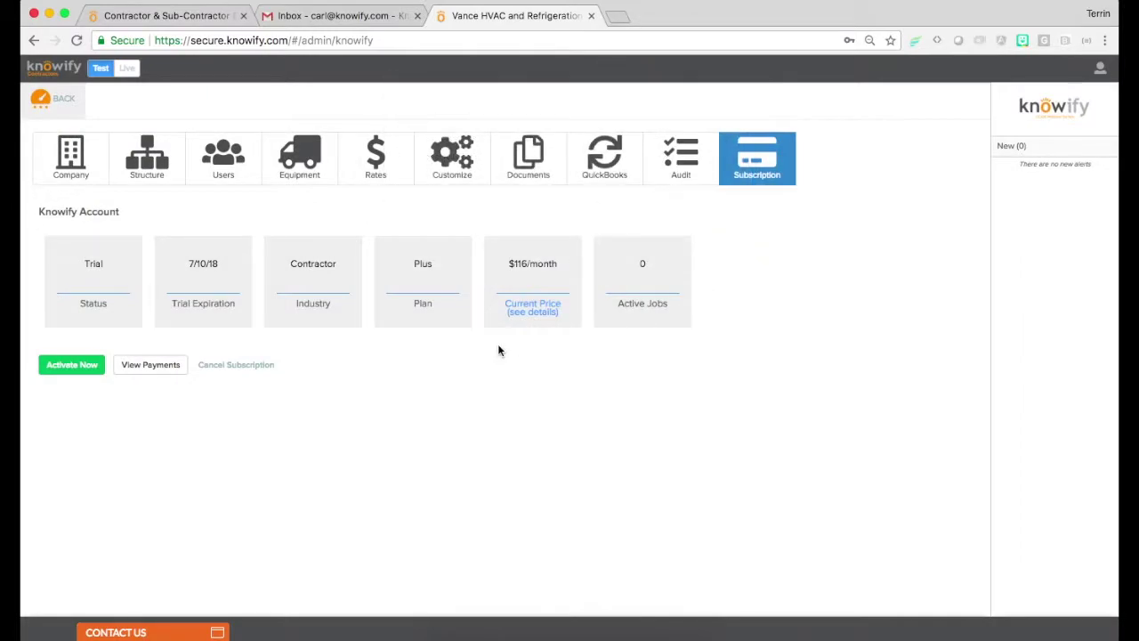
click(82, 380)
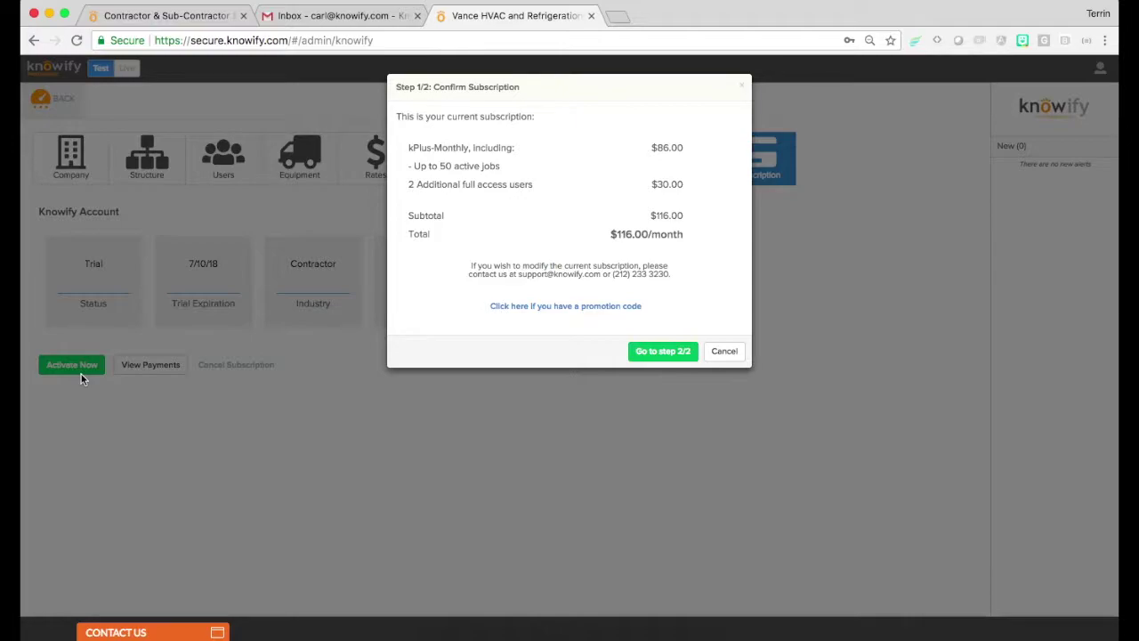
click(718, 354)
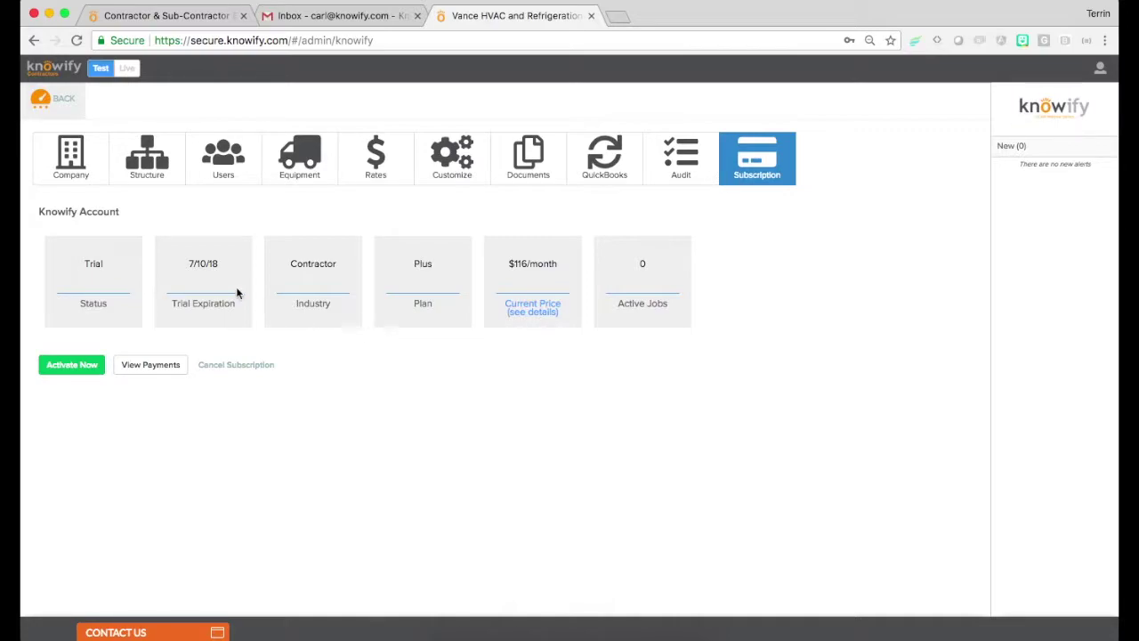
click(55, 114)
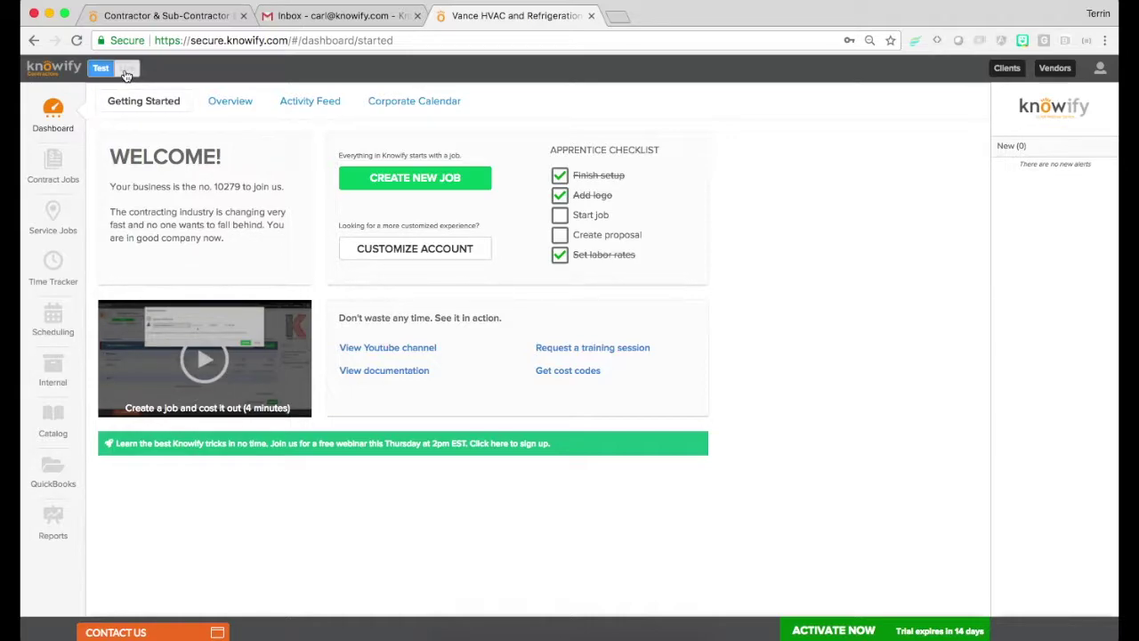
Switch to live mode with Start From Scratch, confirming the test-data deletion by typing DELETE
click(127, 71)
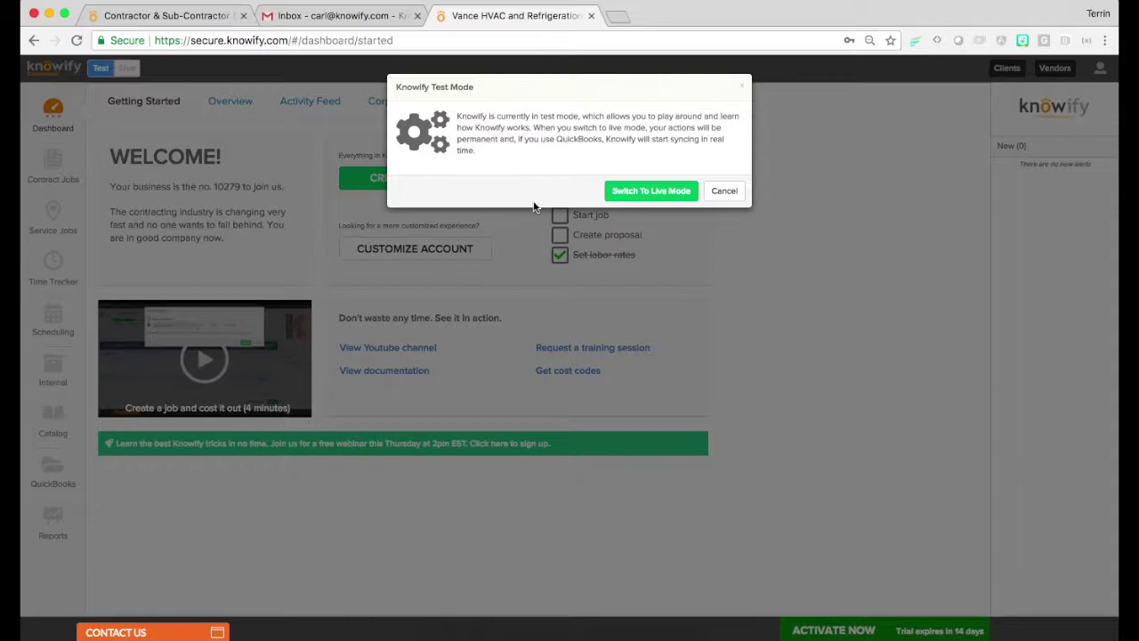
click(683, 192)
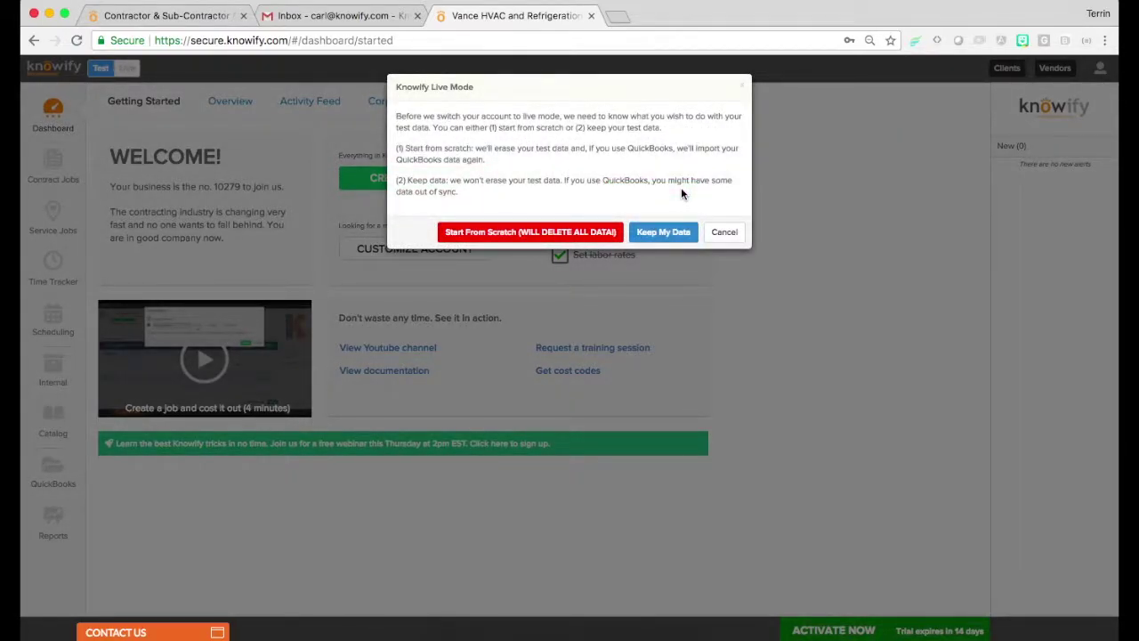
click(528, 233)
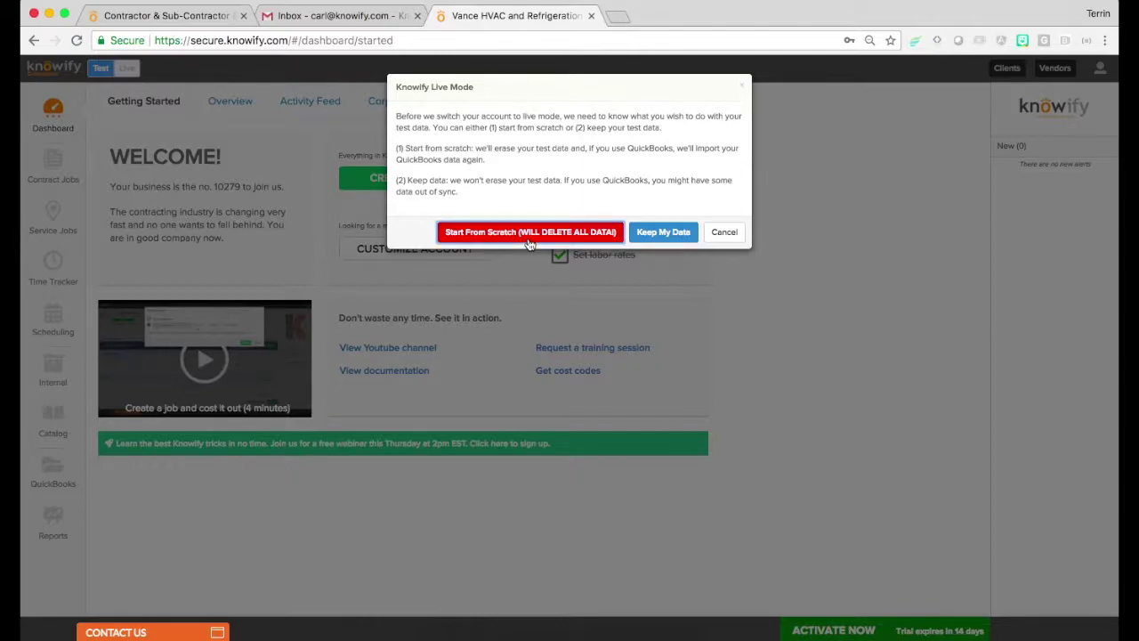
click(501, 152)
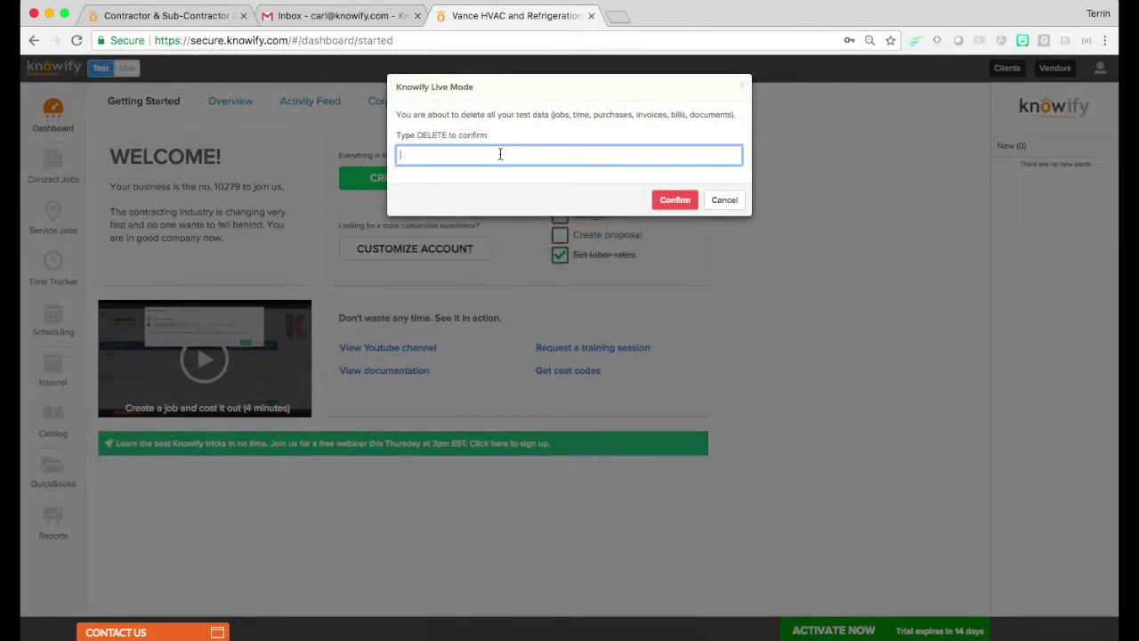
text(DELETE)
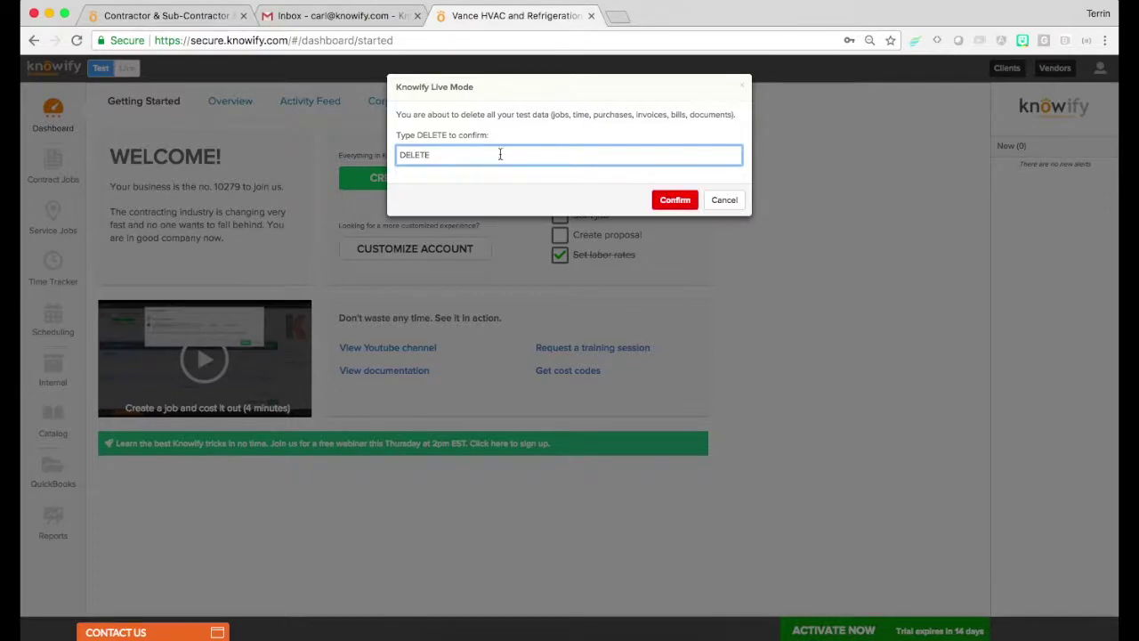
click(681, 200)
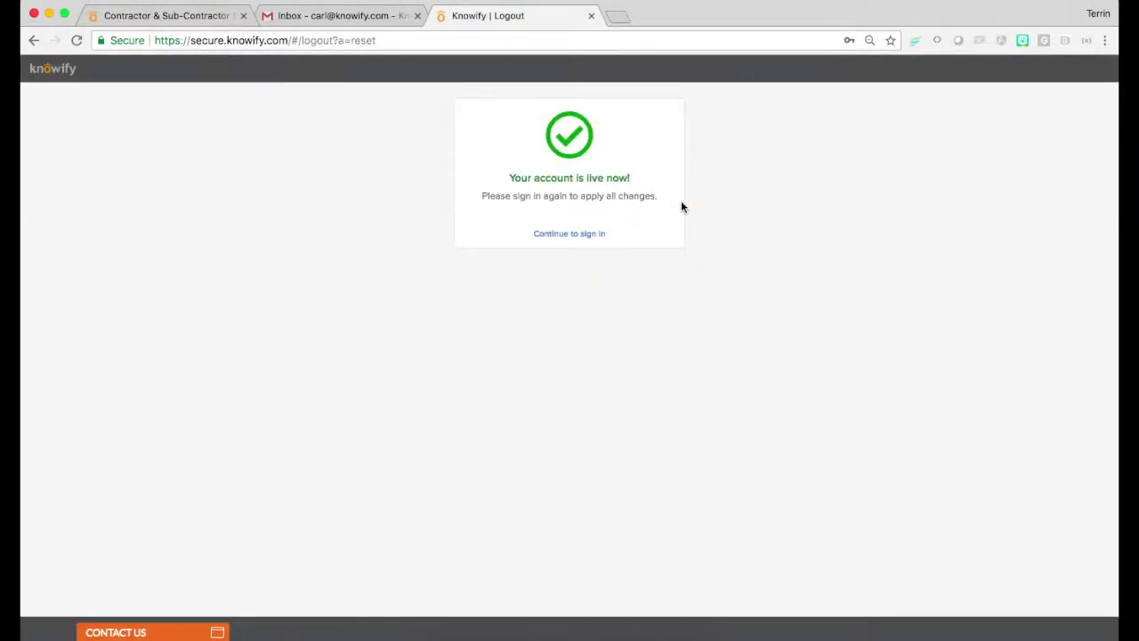
Continue from the 'Your account is live now!' page to the sign-in screen
click(598, 239)
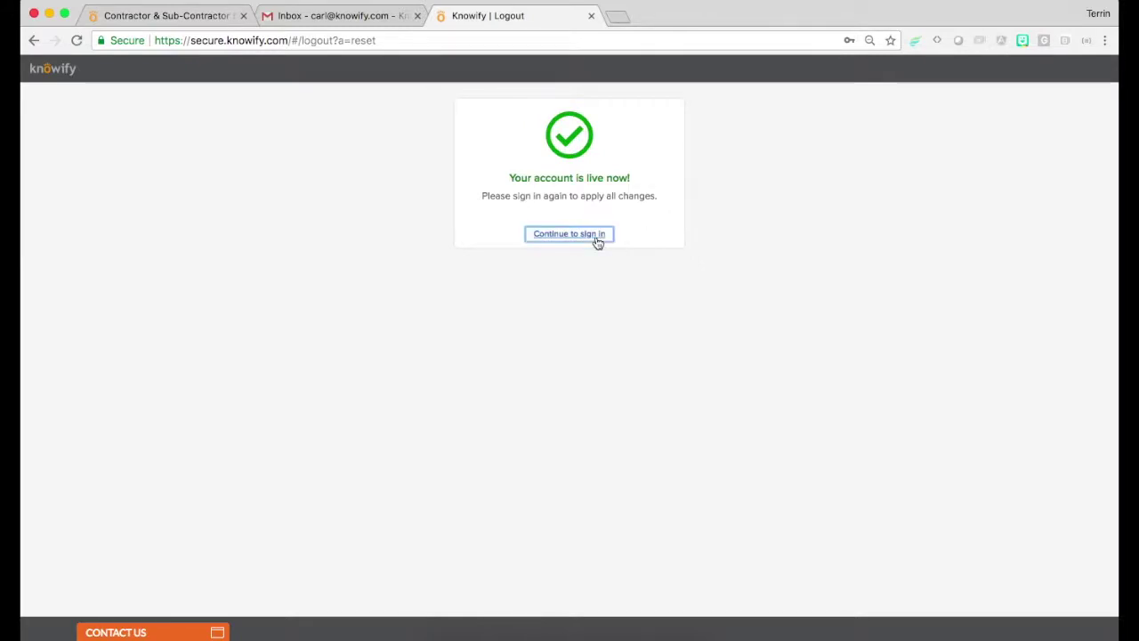